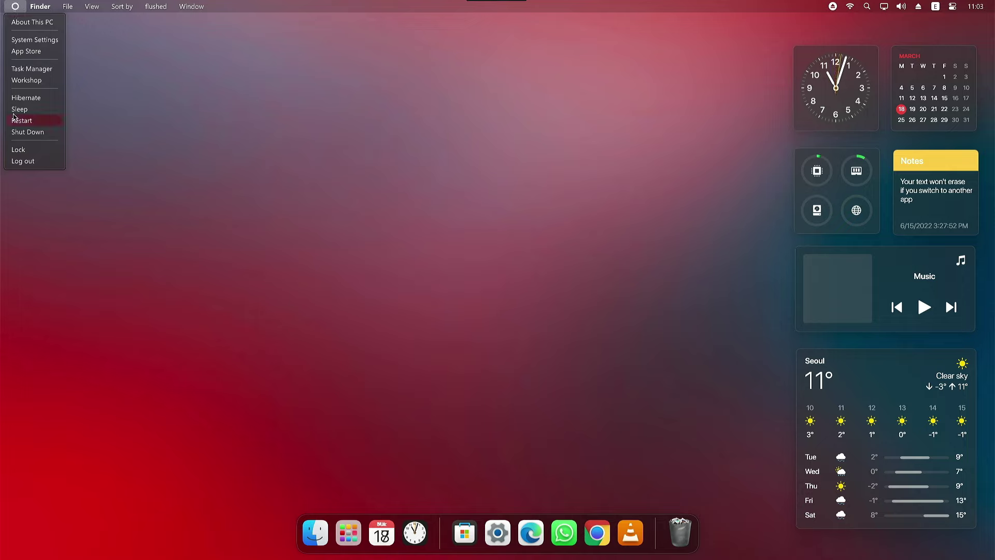
click(16, 8)
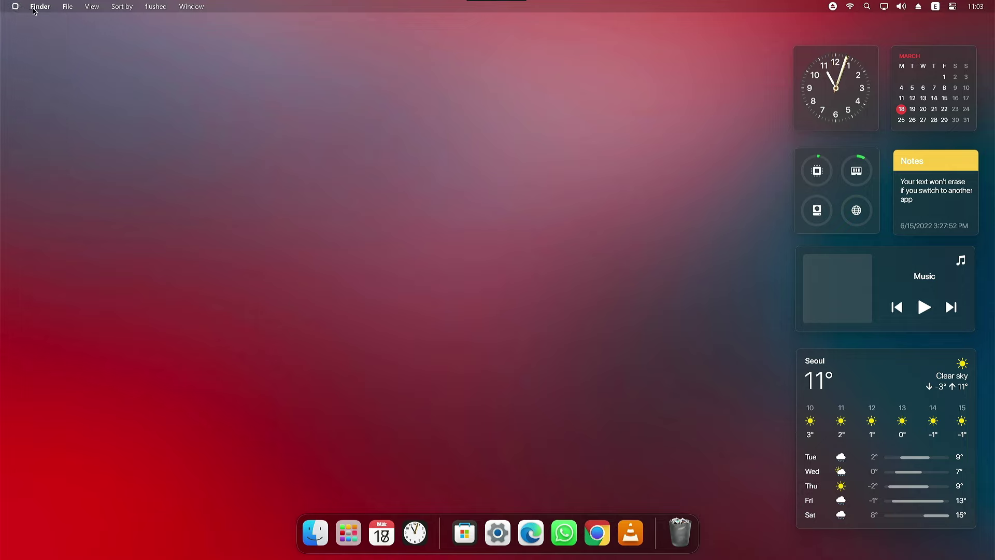
click(40, 6)
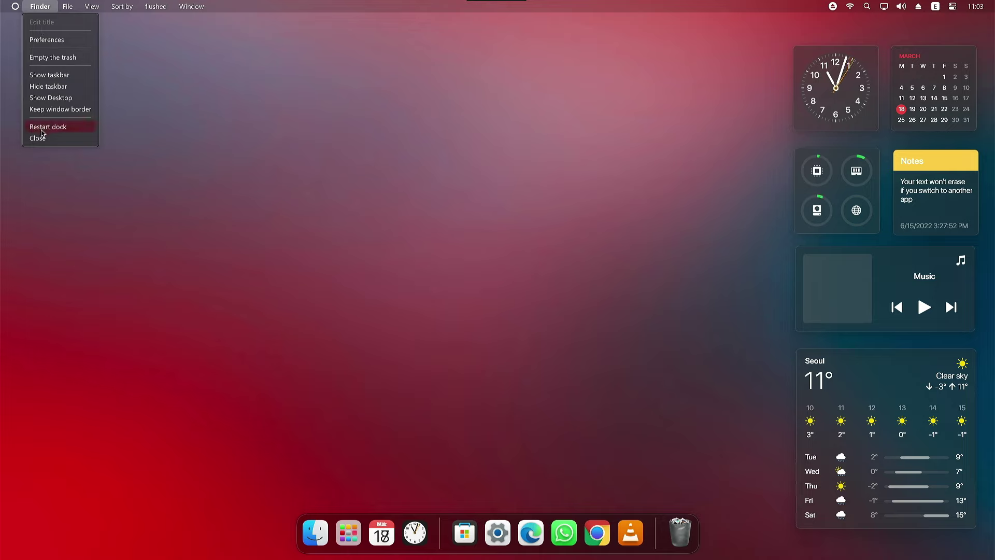
click(44, 14)
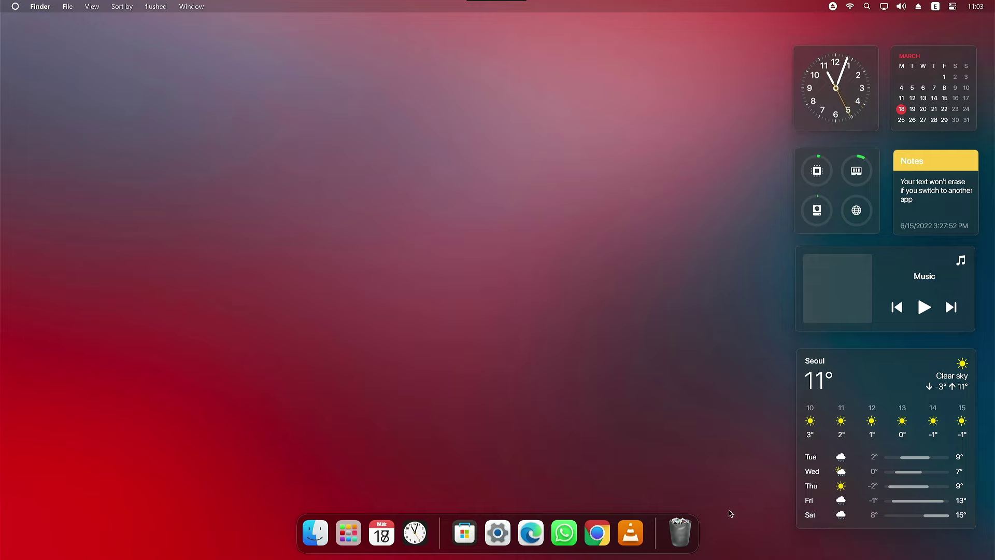
Browse Home, This PC and the Local Disk (C:) drive in the file manager, and minimise its window
click(315, 530)
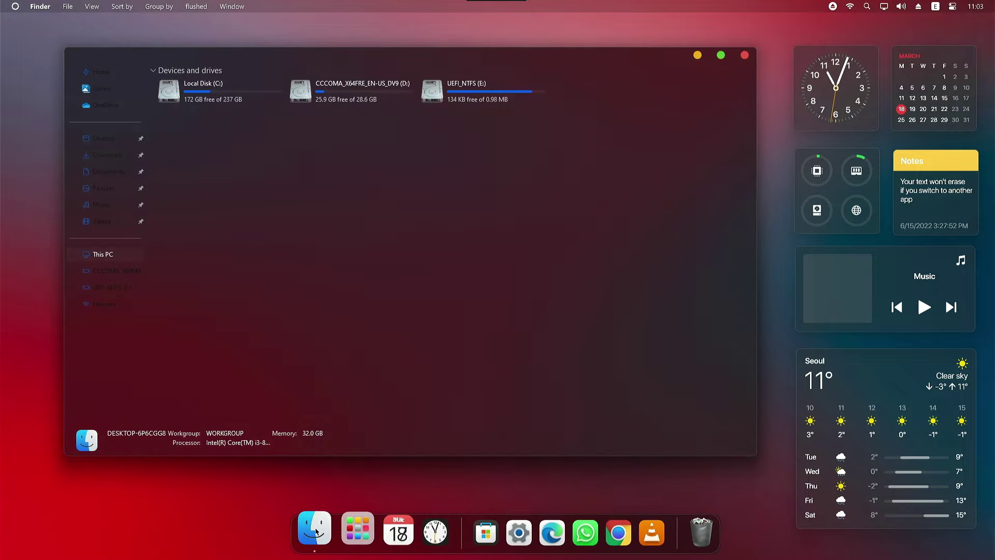
click(118, 81)
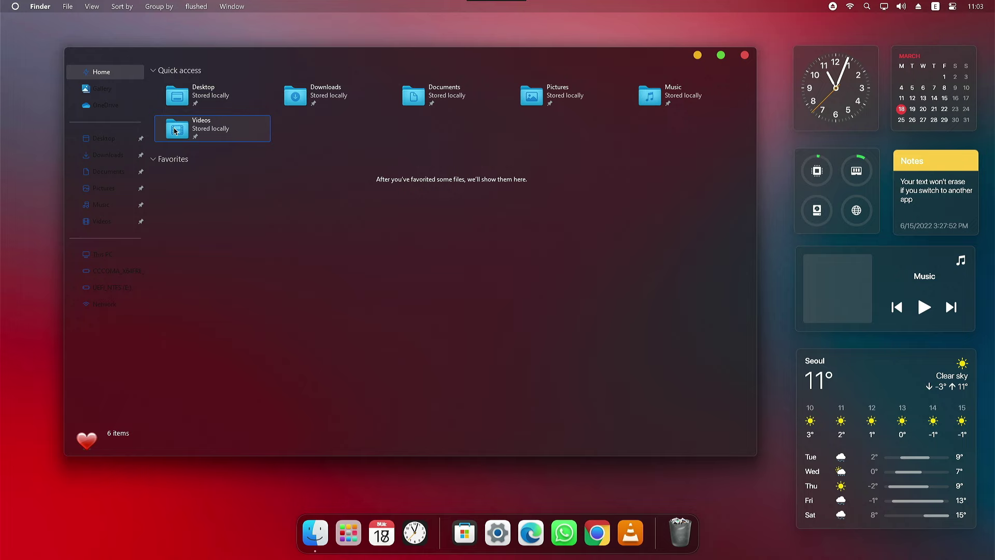
click(105, 254)
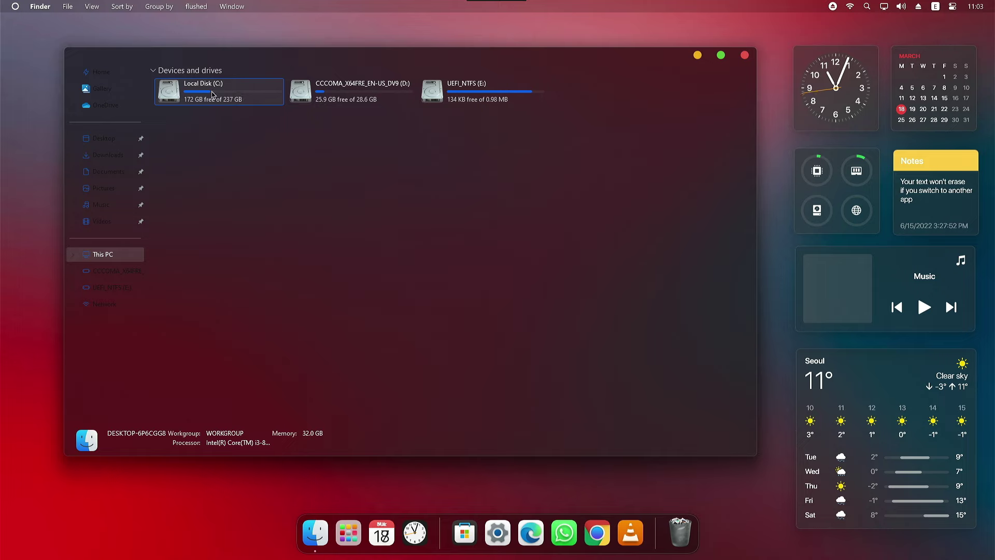
double_click(212, 94)
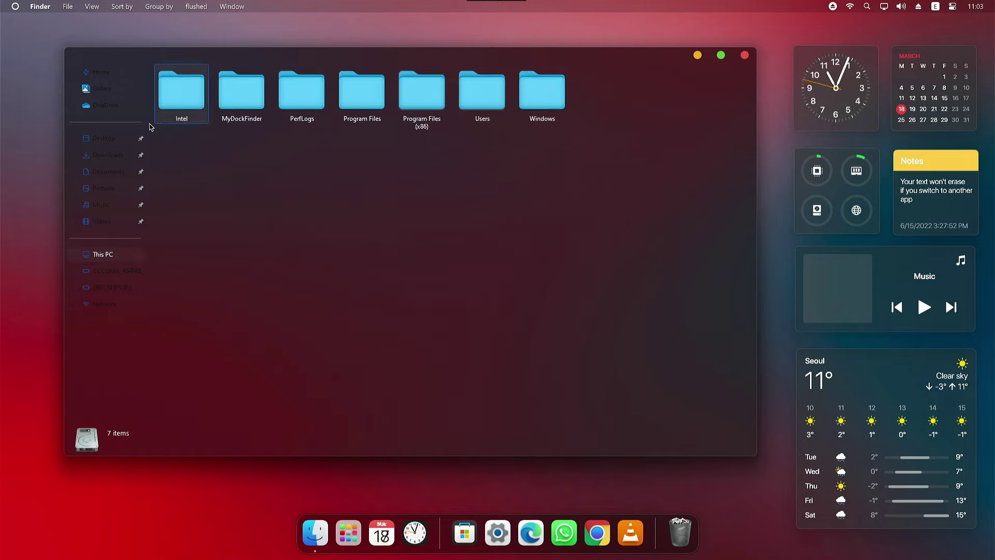
click(115, 249)
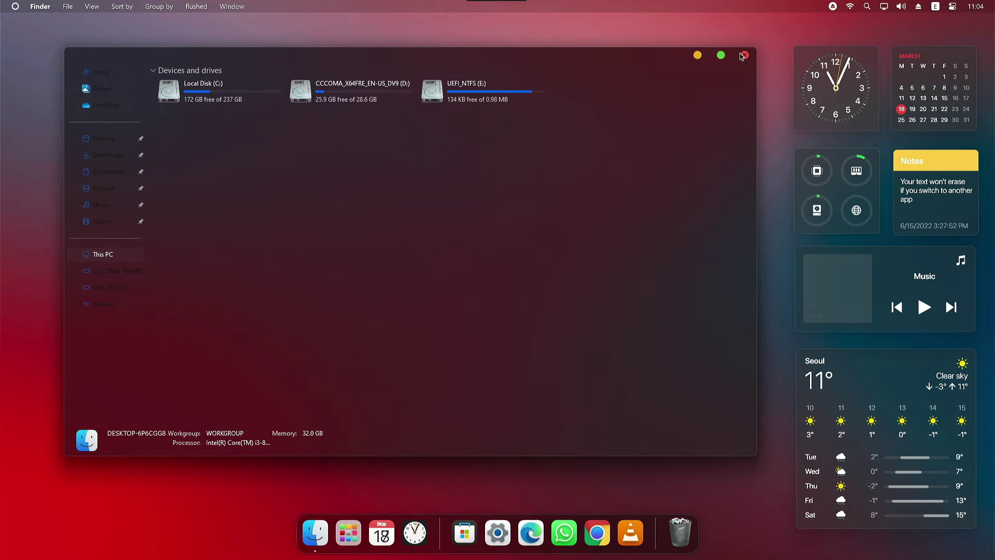
click(698, 55)
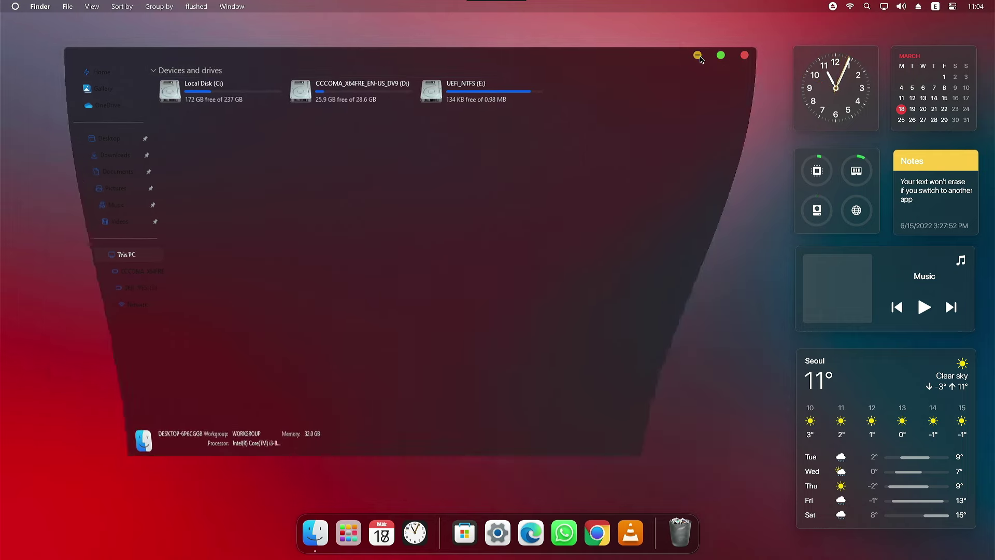
Look through the pages of installed apps in the app launcher and close it
click(346, 533)
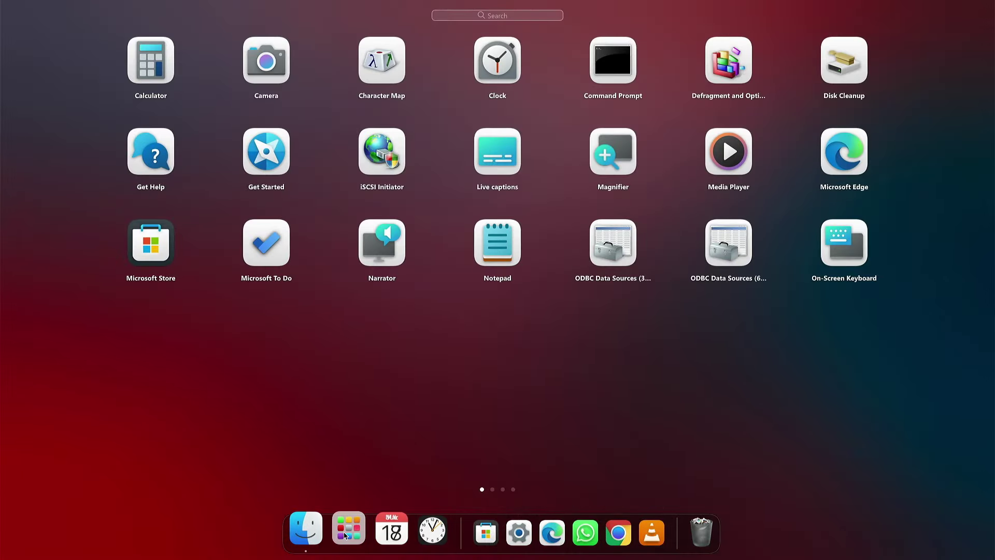
scroll(370, 358, down, 2)
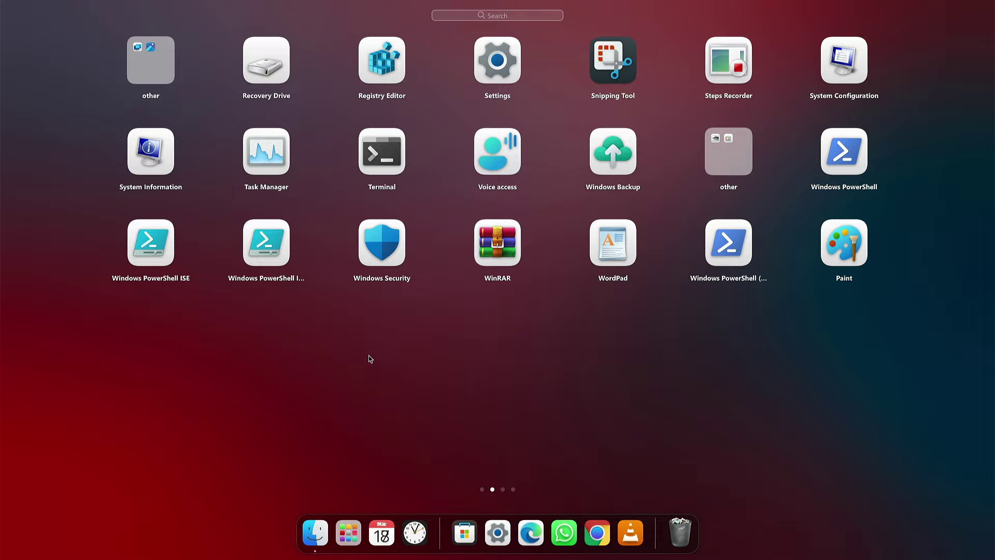
scroll(371, 359, down, 1)
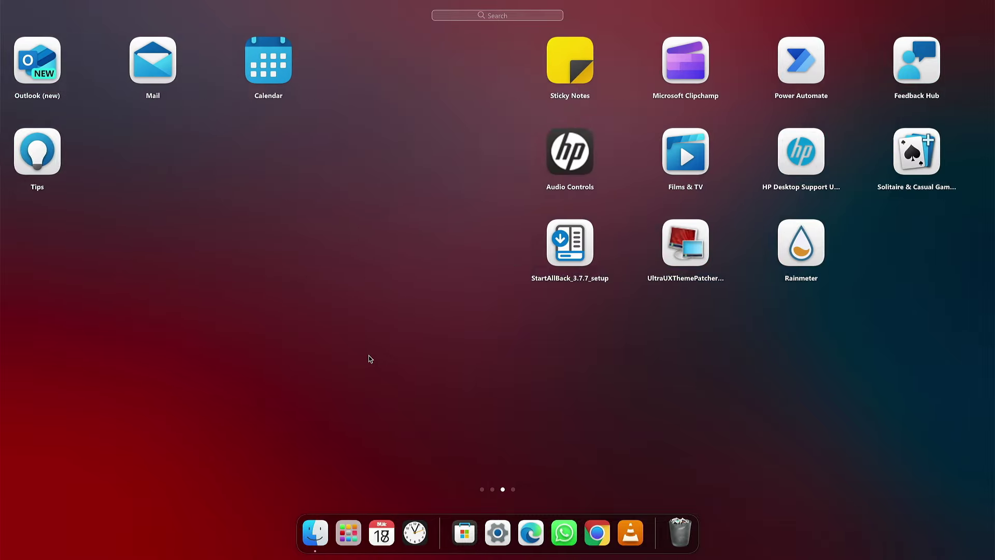
click(348, 531)
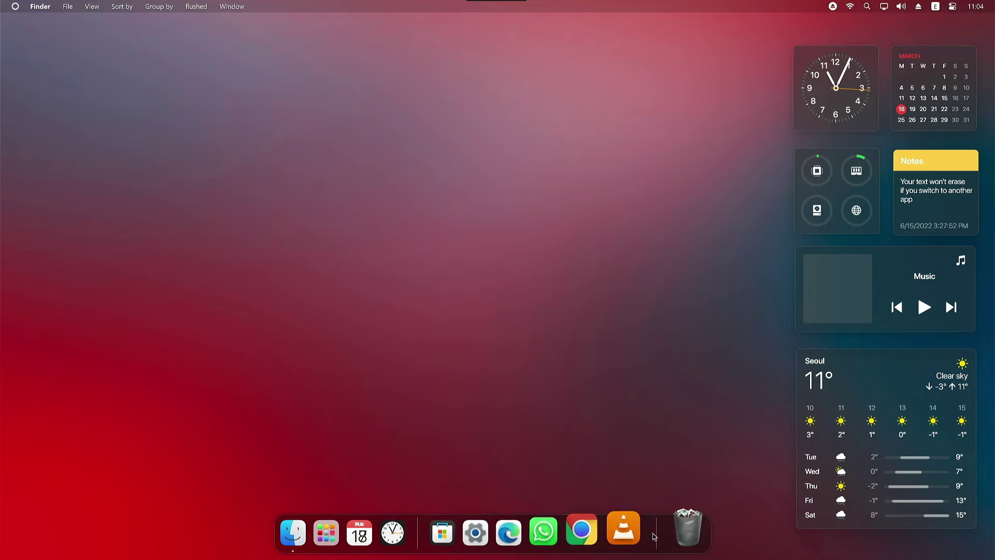
Empty the trash from the dock and confirm the deletion of its items
right_click(677, 538)
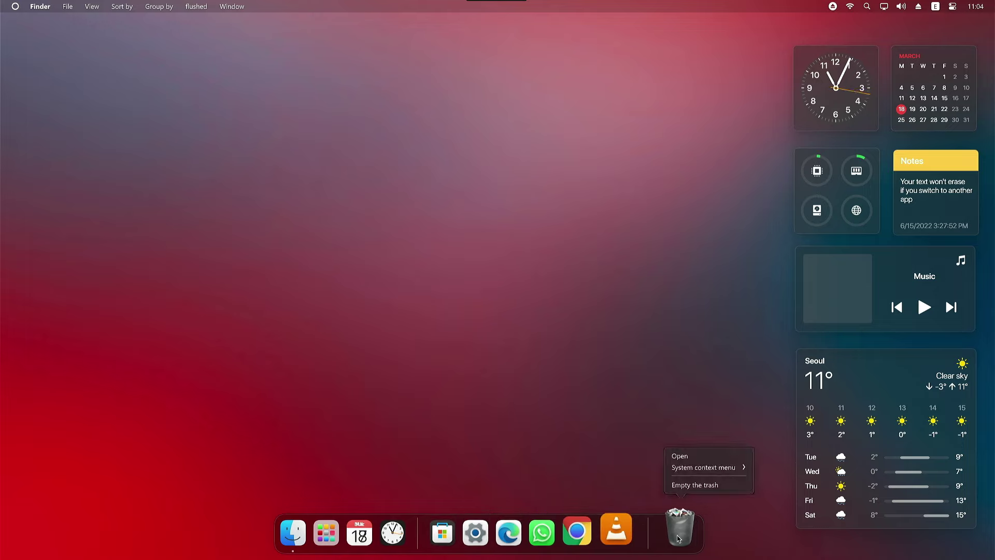
click(688, 485)
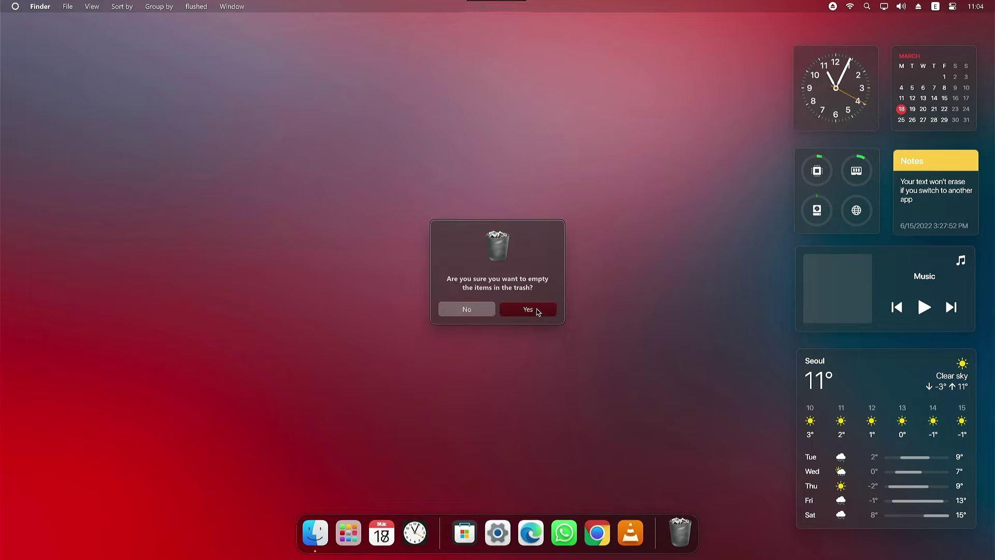
click(527, 309)
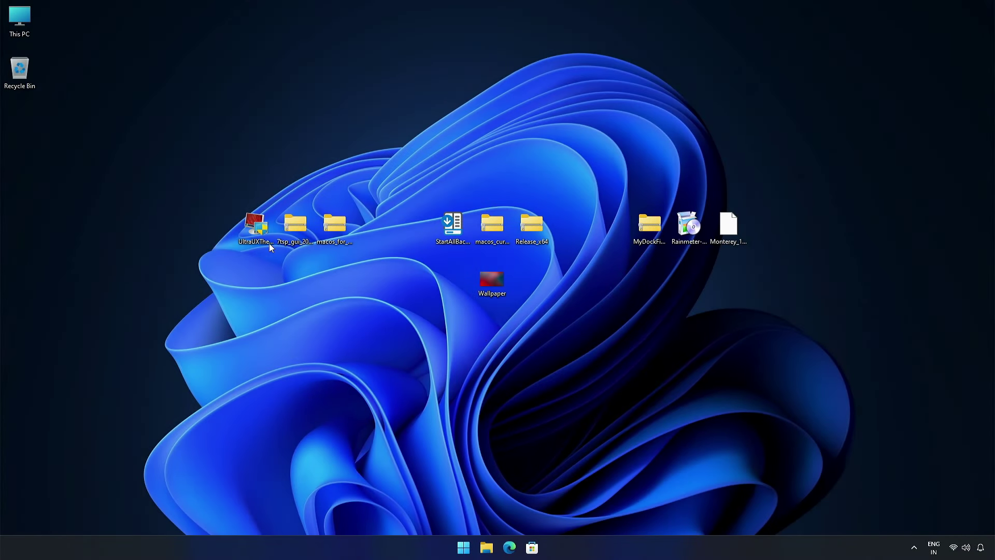
Run the UltraUXThemePatcher 4.4.1 installer with permission to make changes, and accept its license agreement
double_click(265, 237)
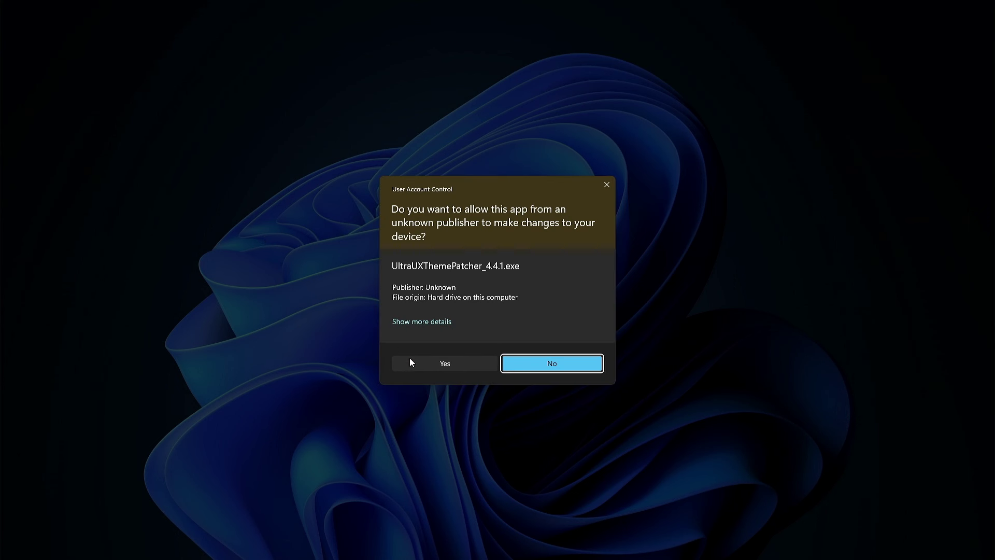
click(444, 363)
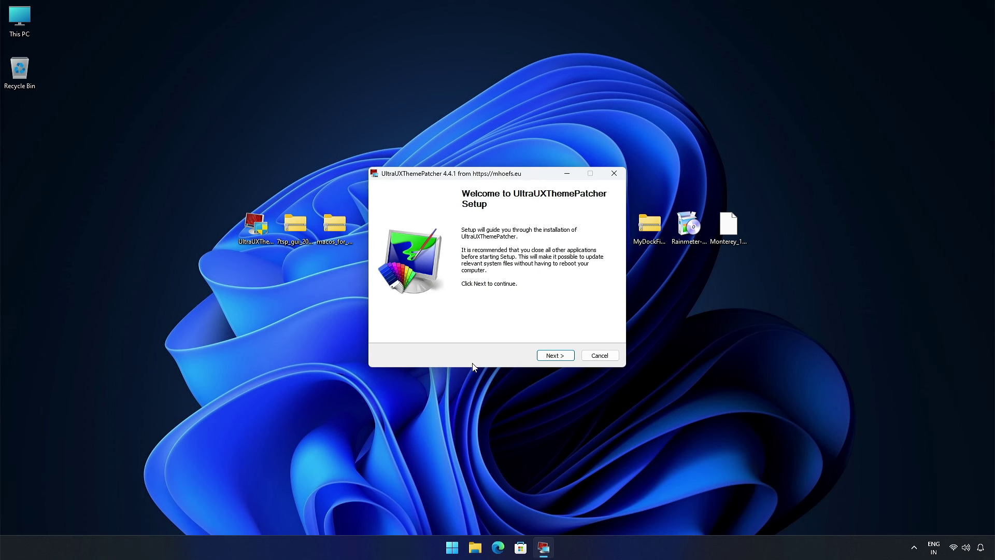
click(548, 357)
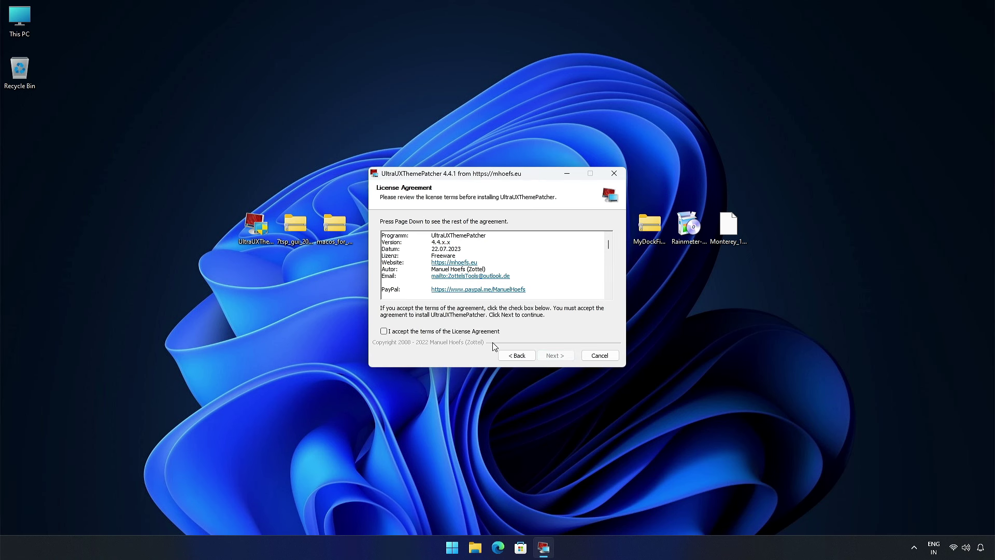
click(413, 333)
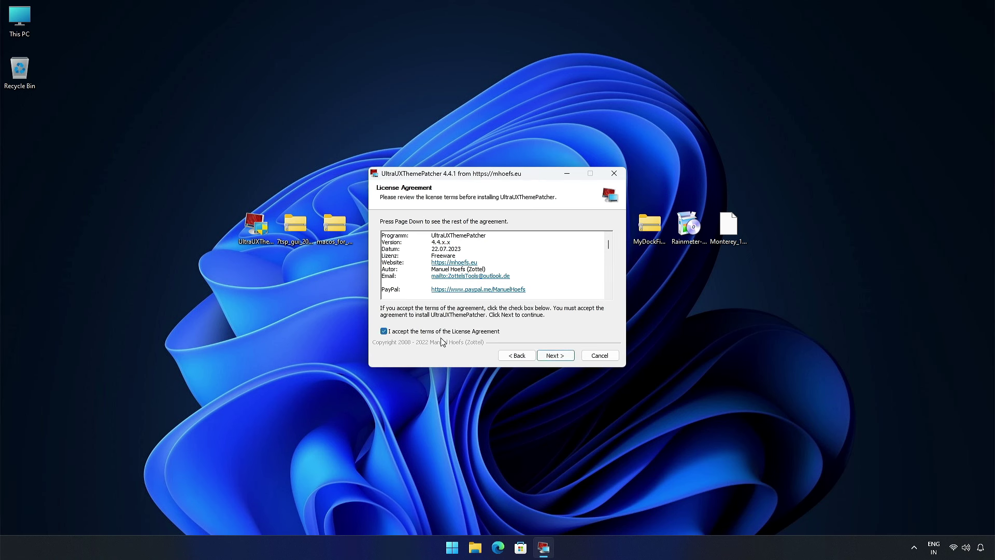
click(548, 356)
click(548, 356)
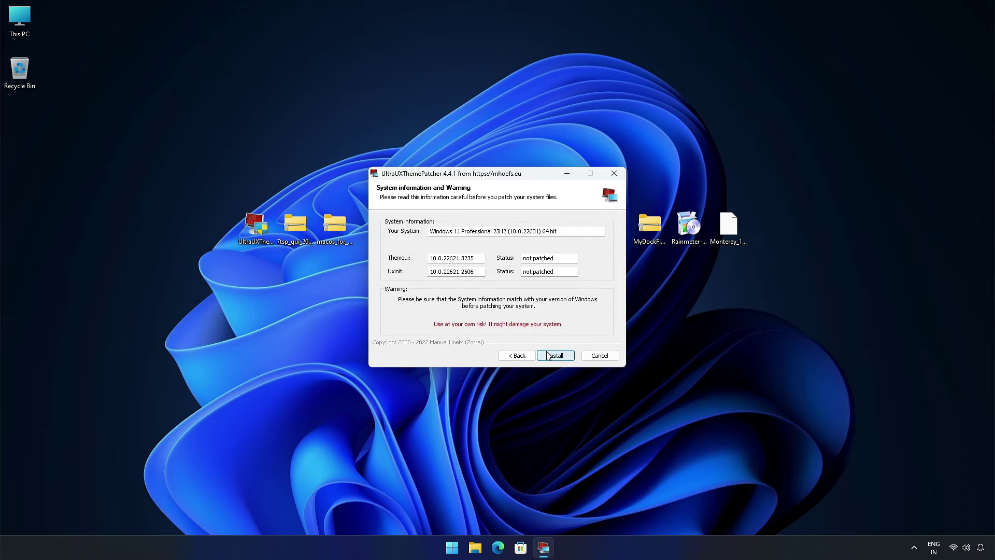
Install UltraUXThemePatcher and finish its setup with the Reboot now option
click(548, 355)
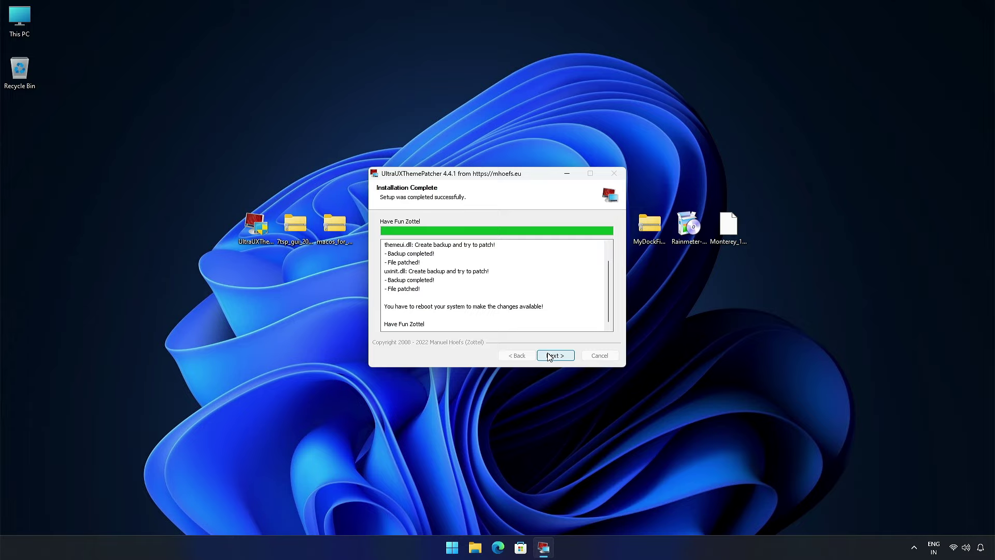
click(549, 356)
click(551, 357)
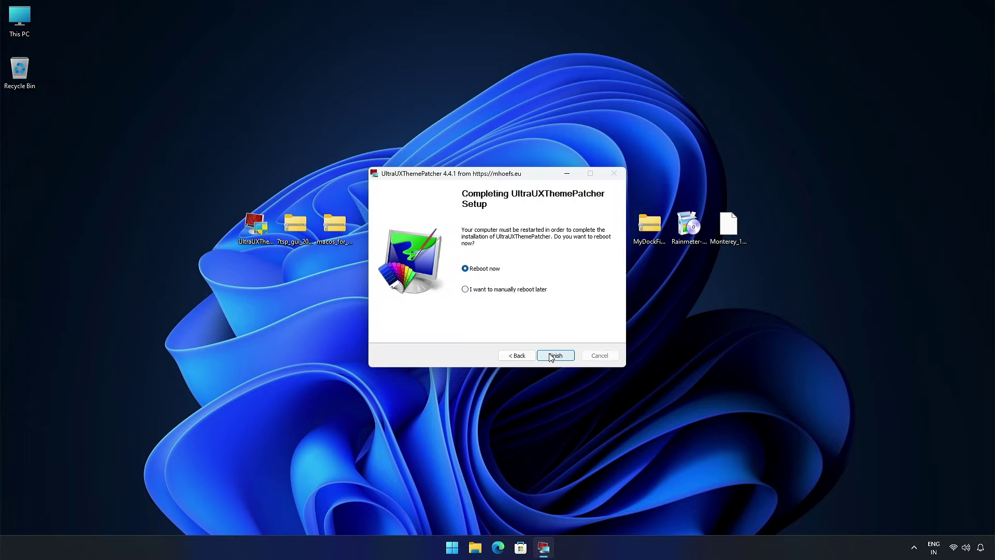
click(550, 356)
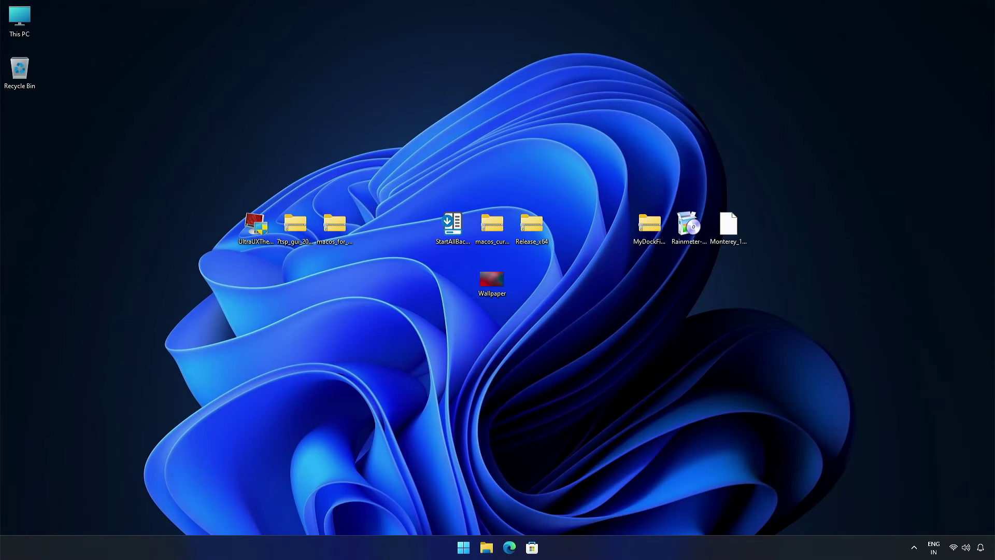
Set the Wallpaper image on the desktop as the desktop background
right_click(491, 292)
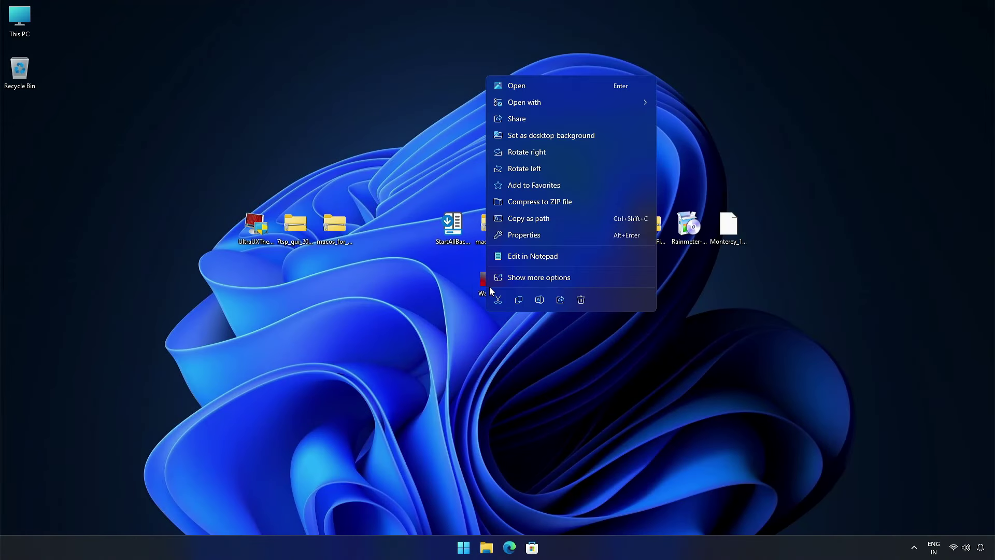
click(525, 135)
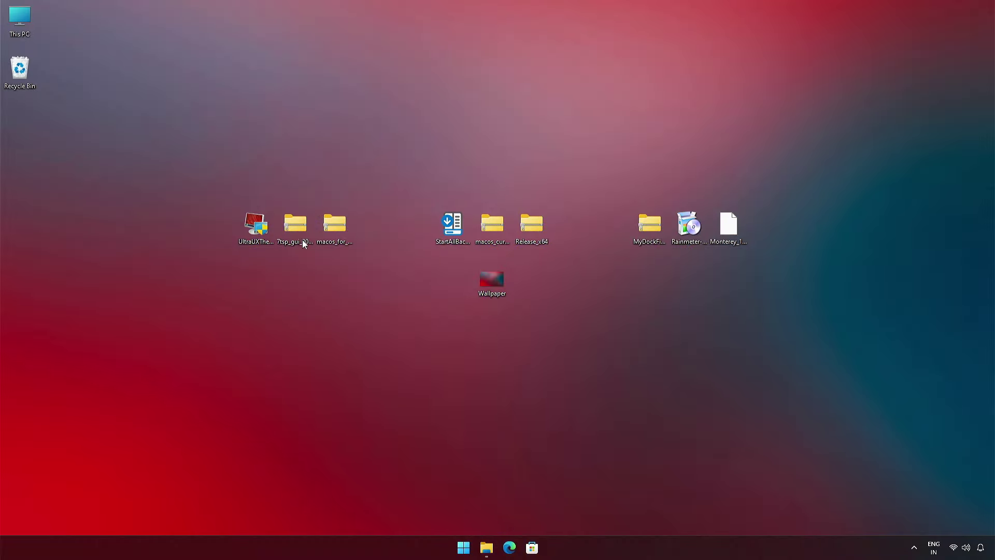
Extract the 7tsp_gui_2019_edition archive with WinRAR into its own folder on the desktop
right_click(294, 228)
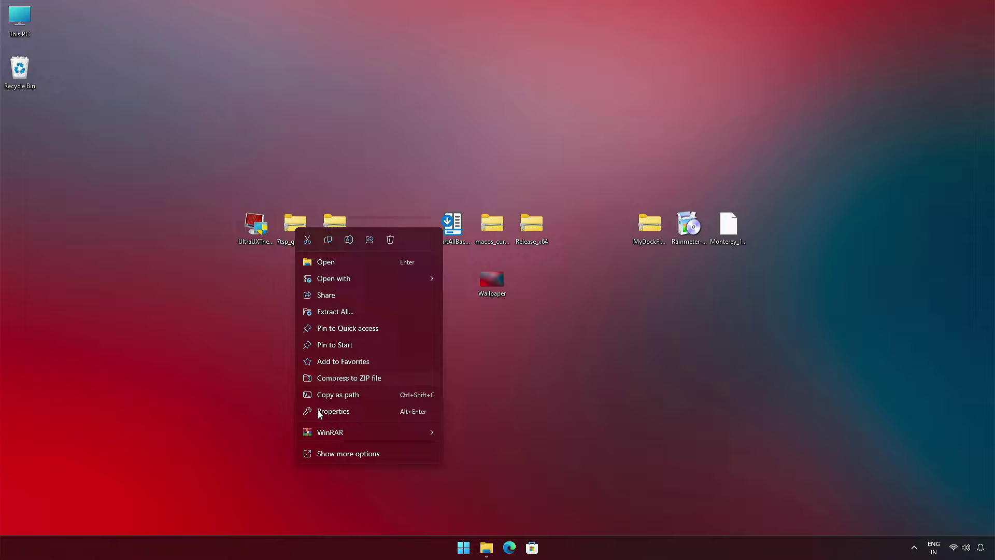
mouse_move(322, 434)
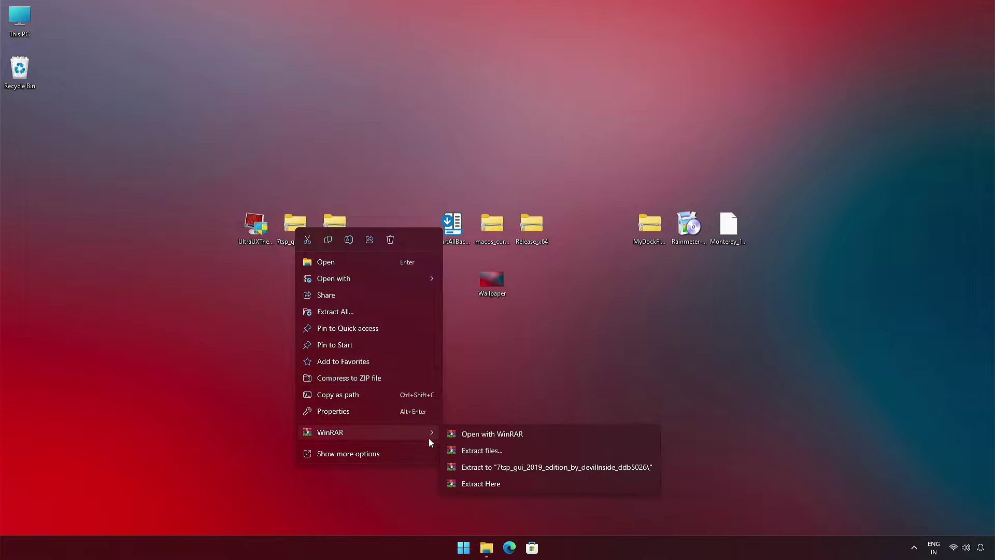
click(471, 449)
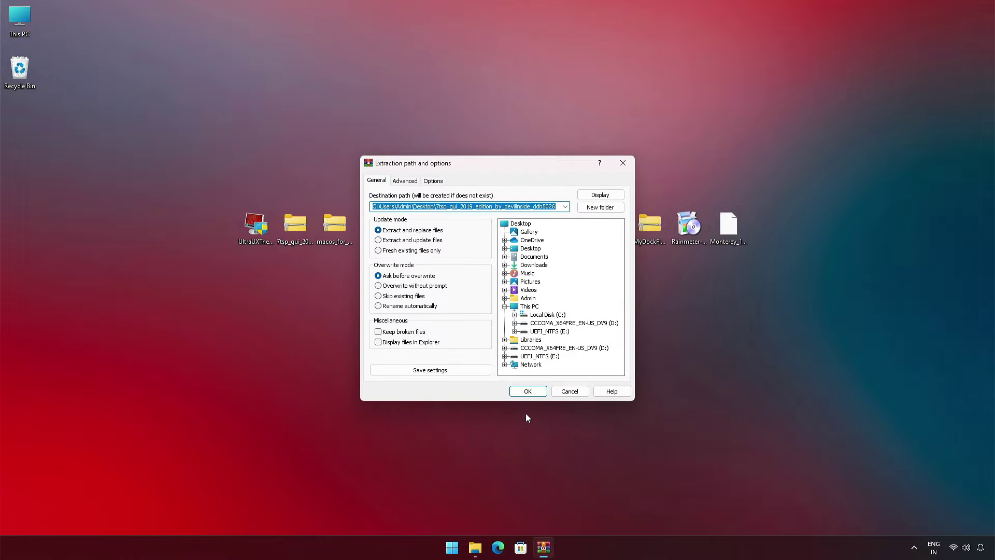
click(528, 390)
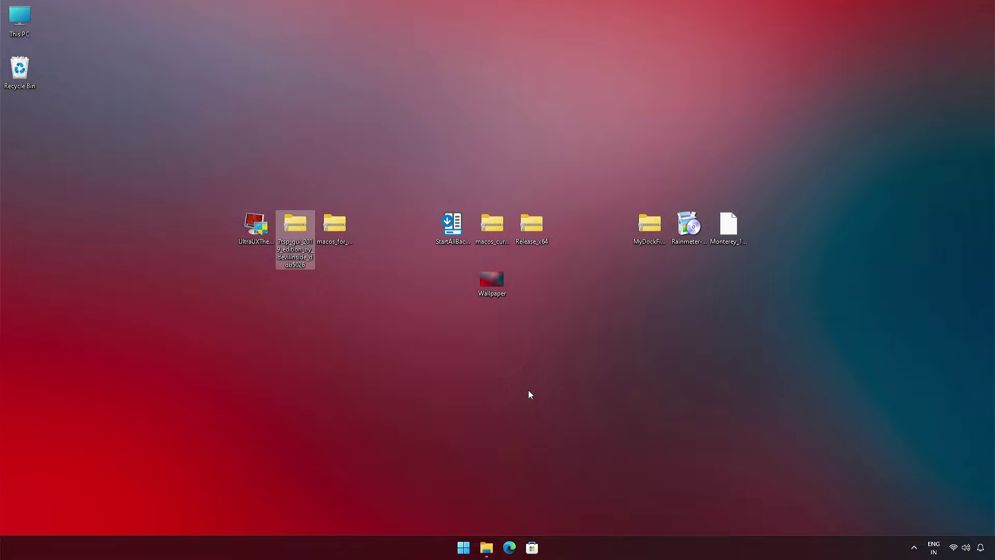
Extract the macos_for_windows_11 archive with WinRAR into its own folder on the desktop
right_click(346, 231)
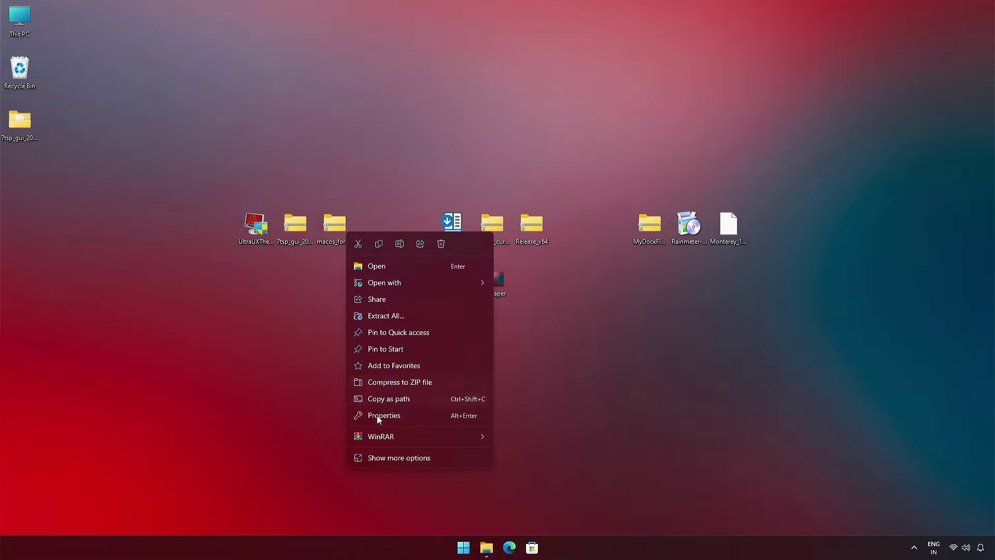
mouse_move(444, 435)
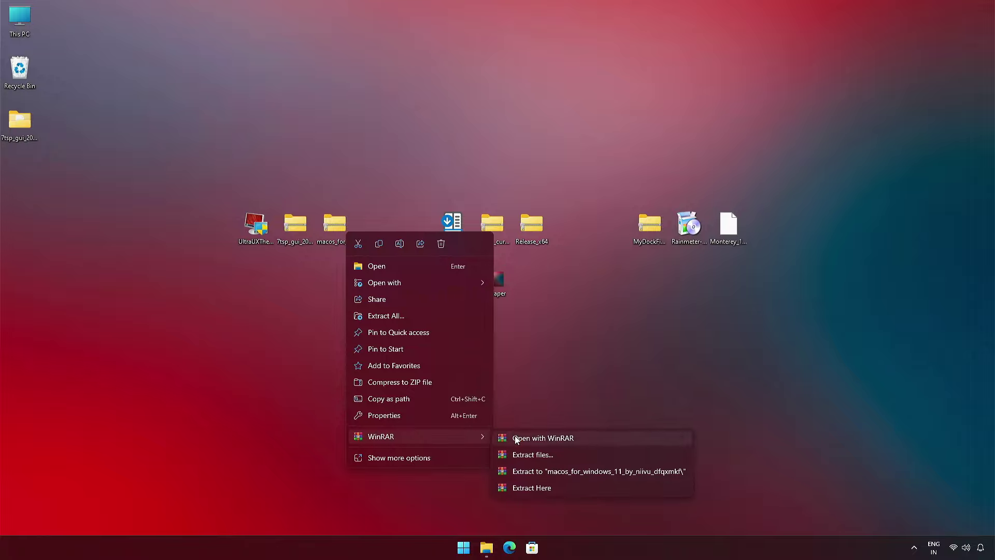
click(532, 454)
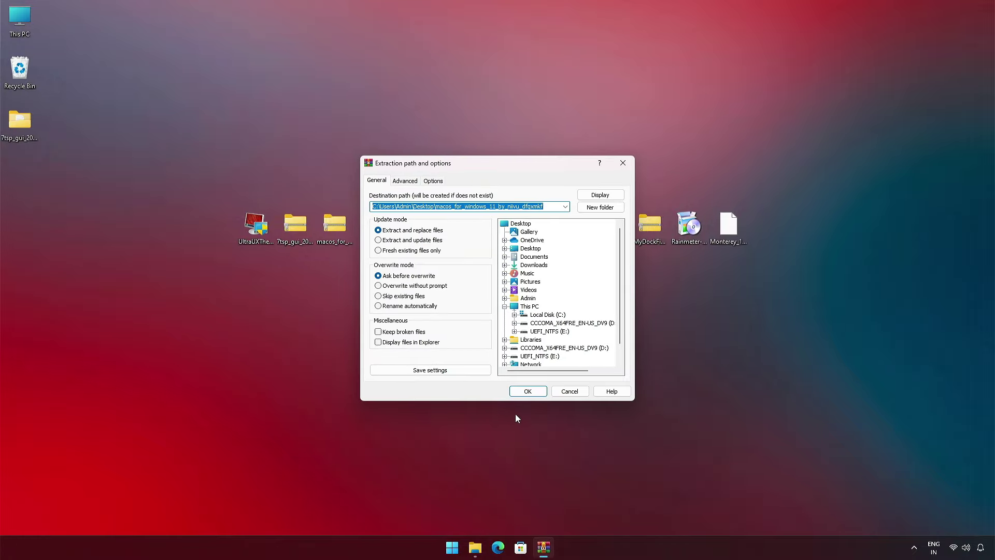
click(526, 391)
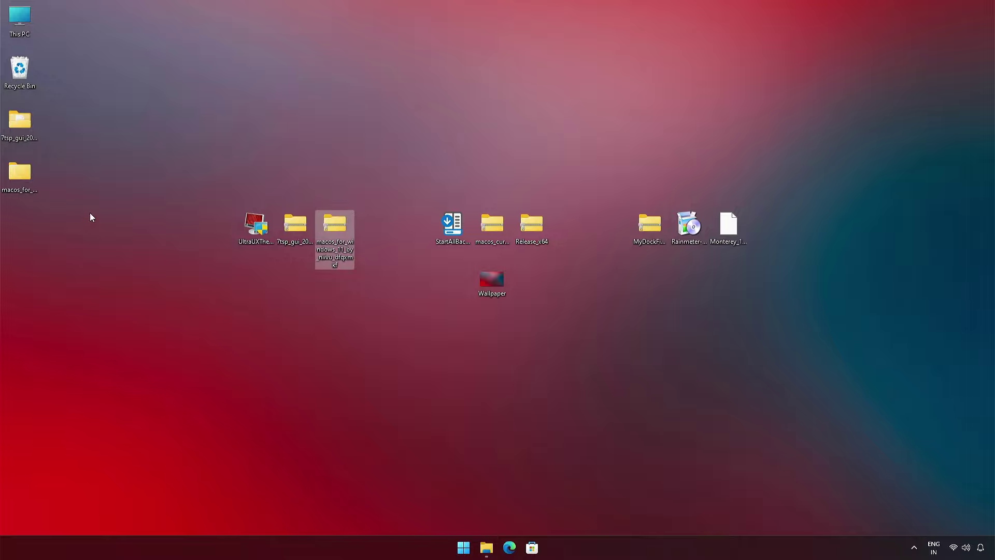
In the extracted 7tsp_gui_2019_edition folder, change the extension of 7tsp GUI v0.6(2019) from .ee to .exe
double_click(27, 128)
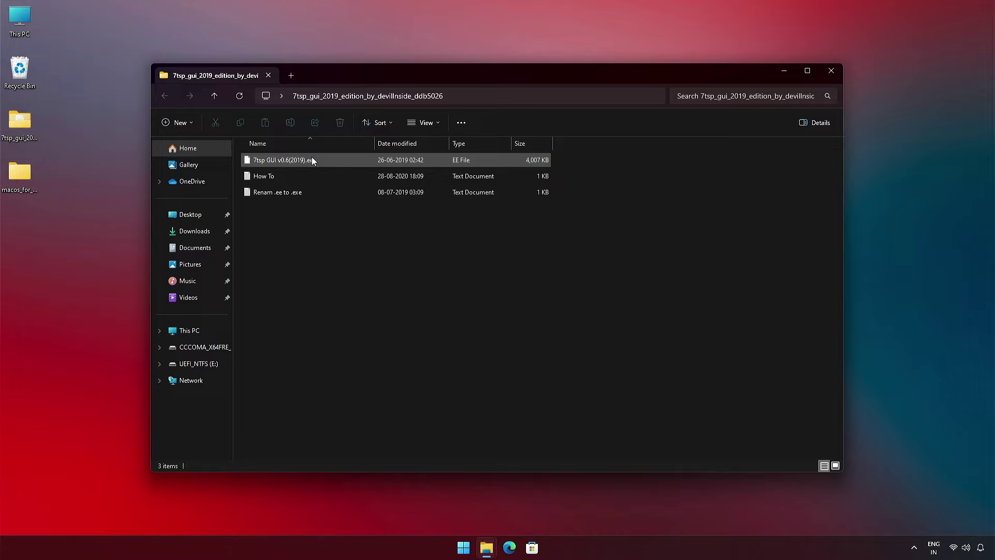
right_click(324, 159)
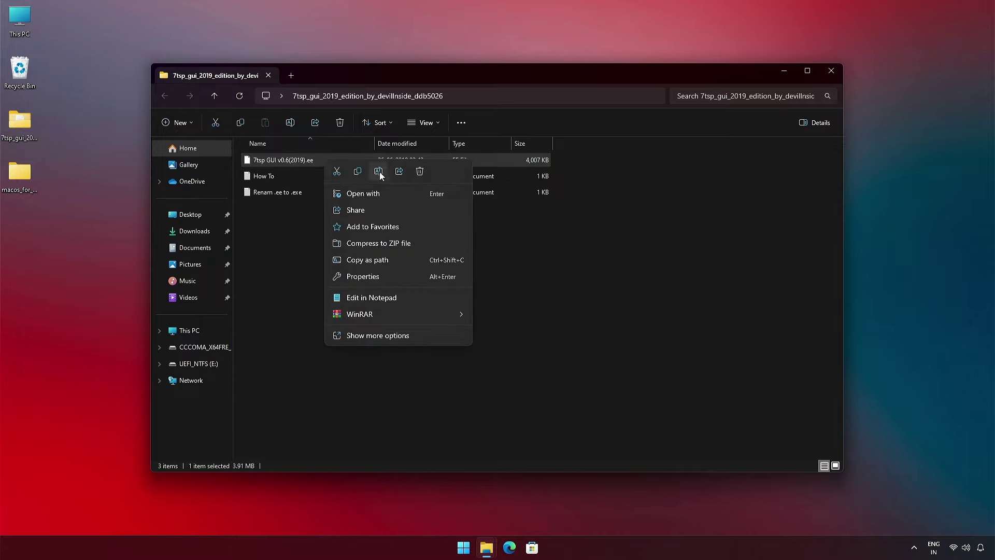
click(378, 171)
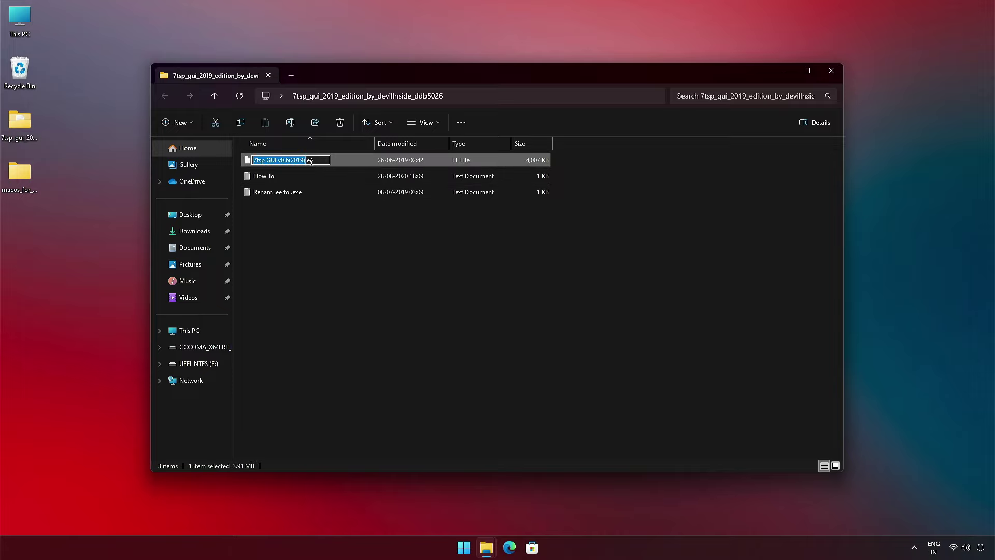
click(311, 161)
text(x)
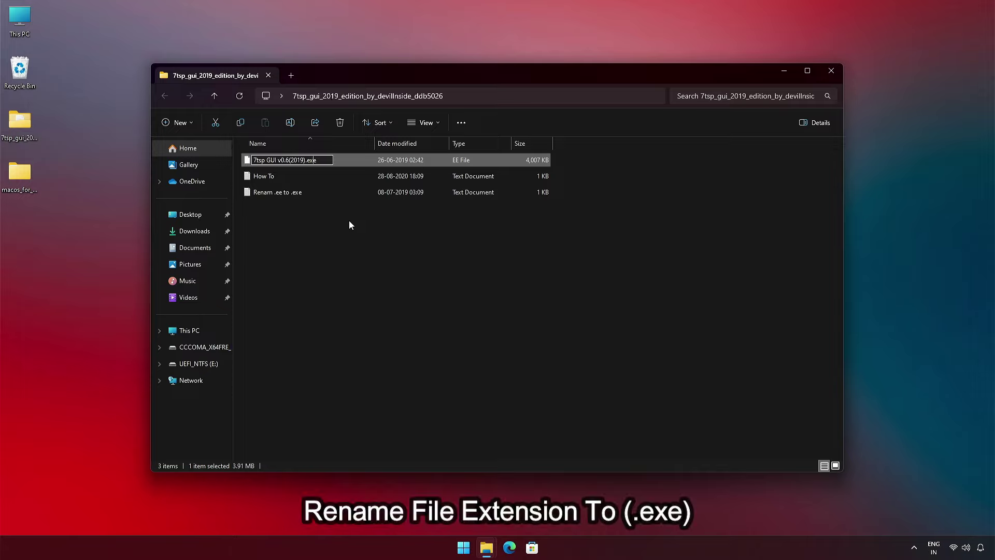
key(Return)
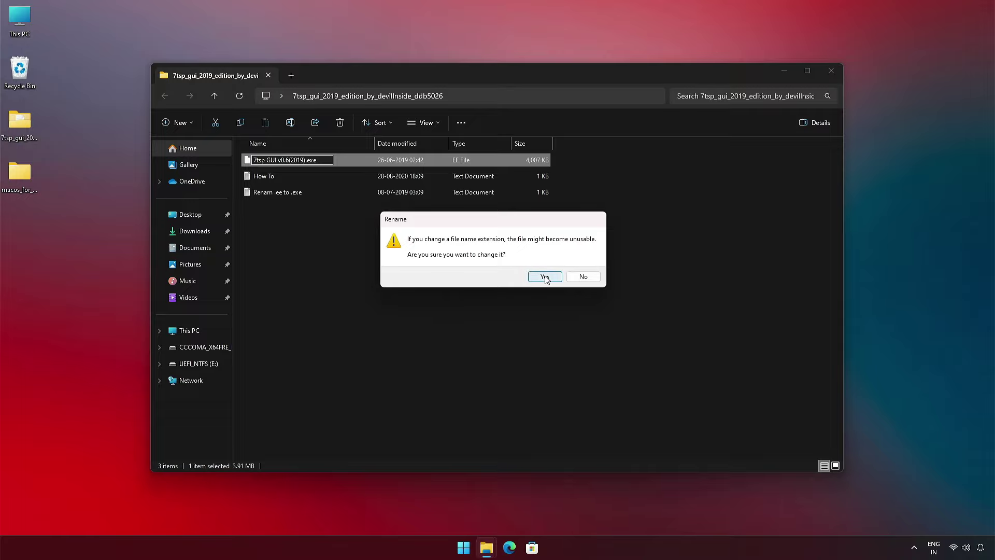
click(545, 276)
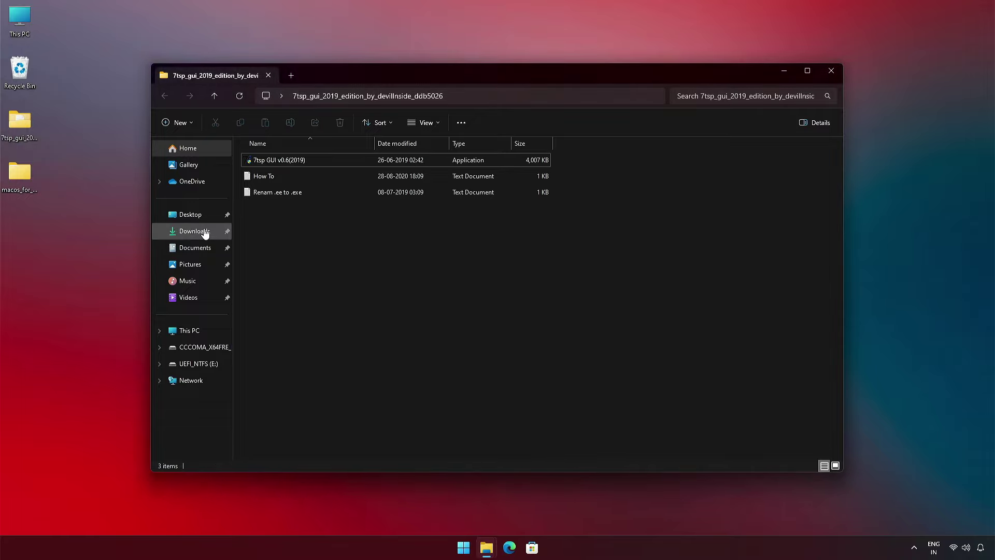
In the macOS pack's 7tsp for Control Panel and Winver Colors folder, rename the Day & Dark file to 7tsp macOS Day & Dark EXTRAS.7z
double_click(19, 173)
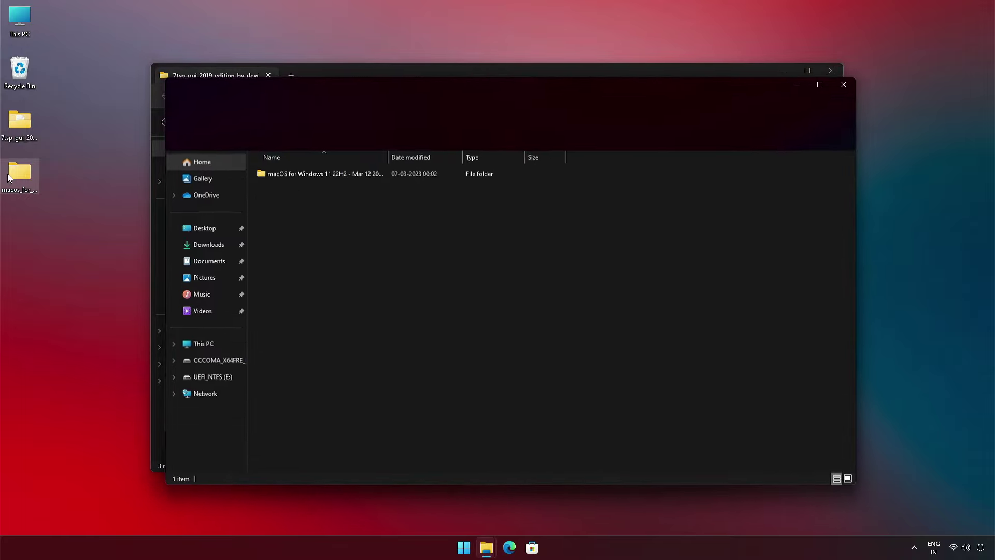
double_click(323, 173)
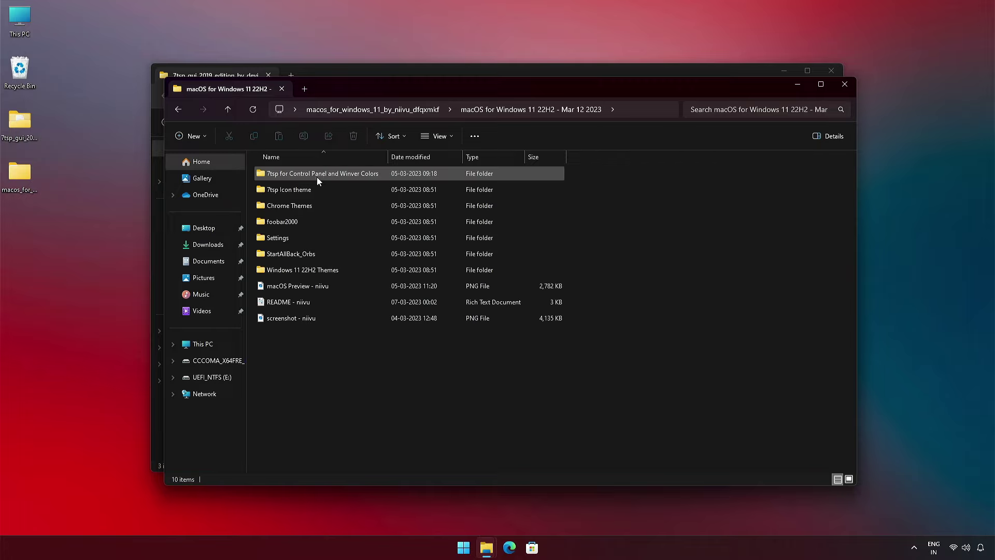
double_click(322, 174)
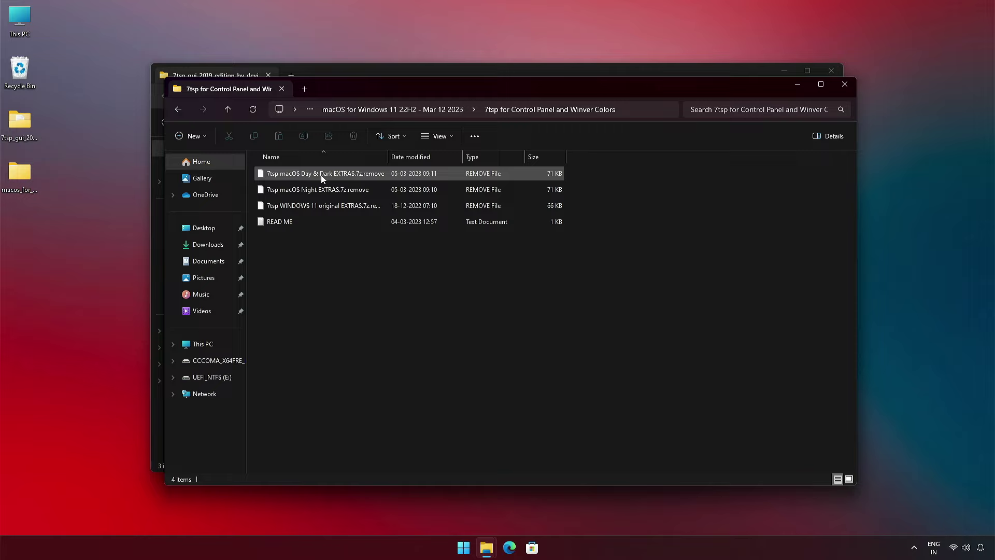
right_click(369, 173)
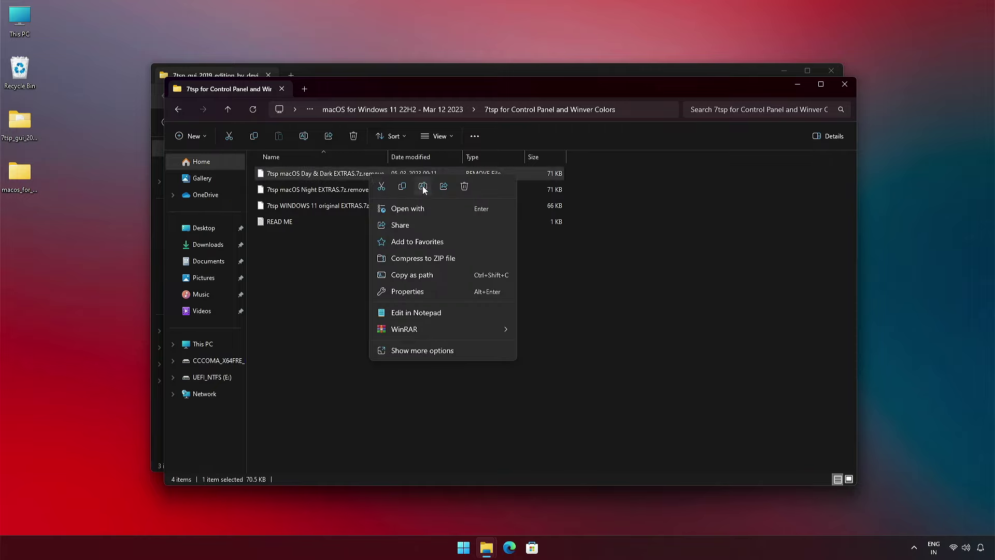
click(423, 186)
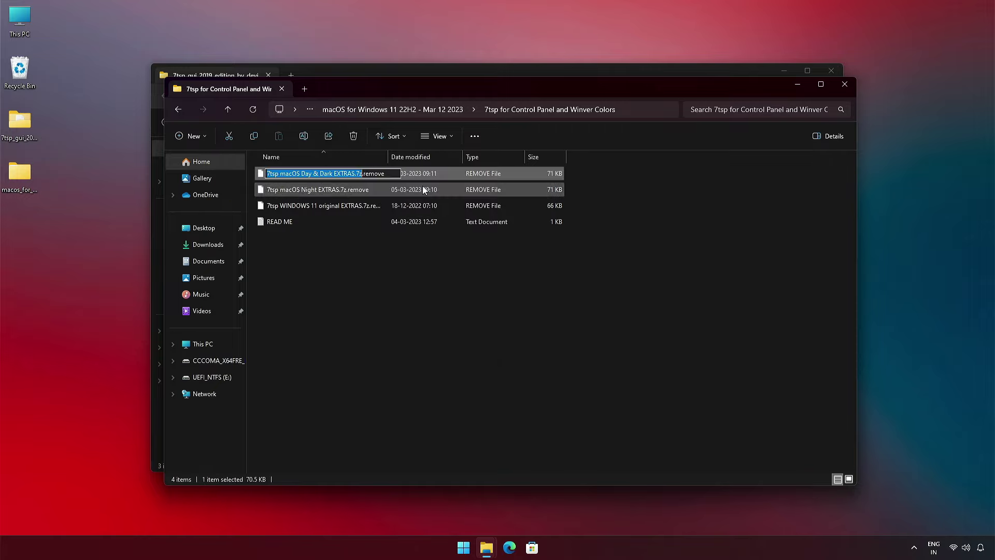
click(363, 173)
key(Delete)
key(Delete)
key(Delete)
key(Delete)
key(Delete)
key(Delete)
key(Delete)
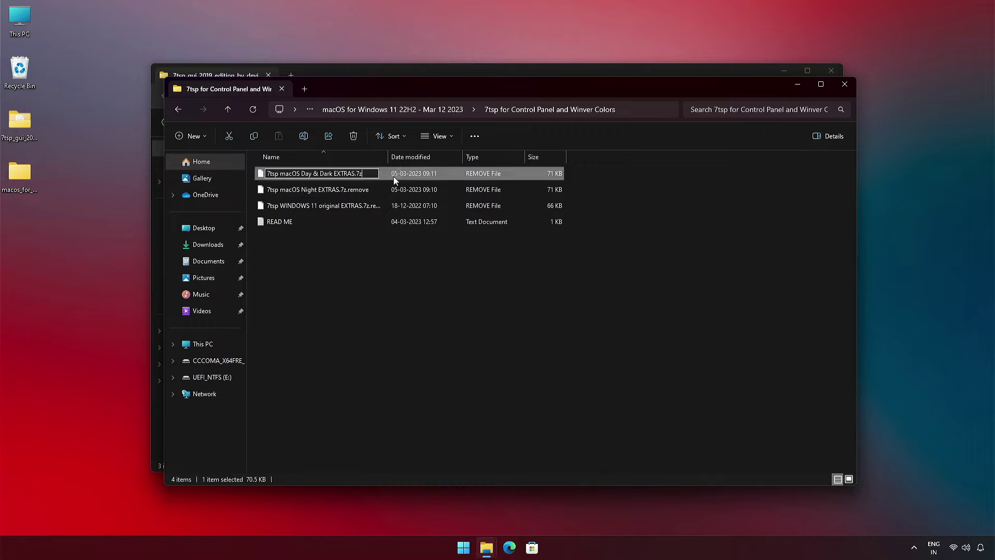
click(406, 272)
click(532, 276)
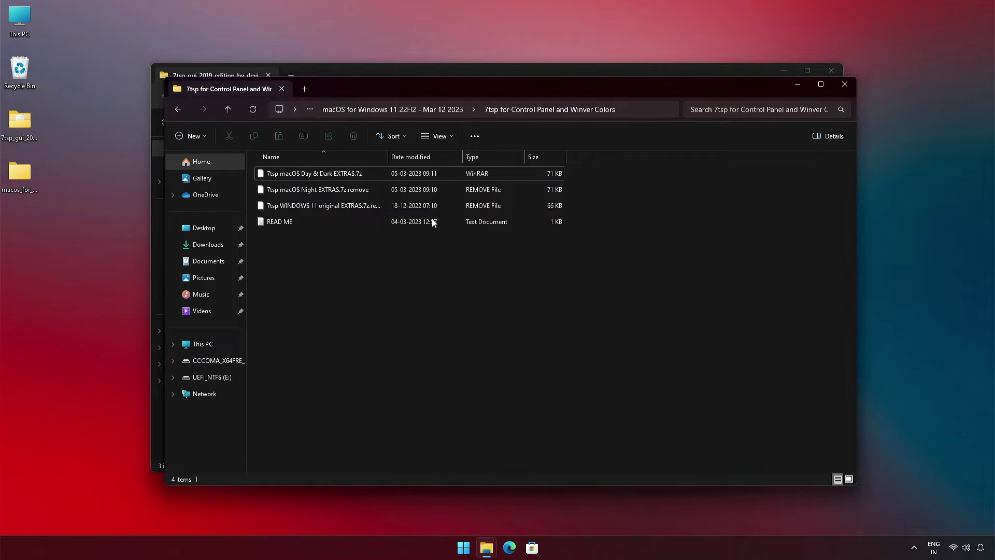
In the macOS pack's 7tsp Icon theme folder, remove the .remove extension from 7tsp macOS blue.7z.remove
click(177, 109)
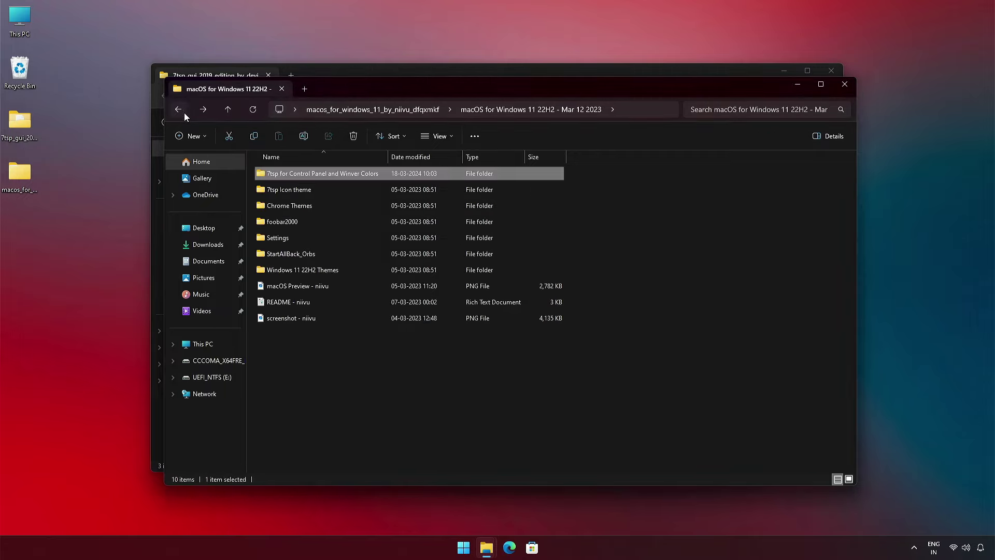
double_click(319, 189)
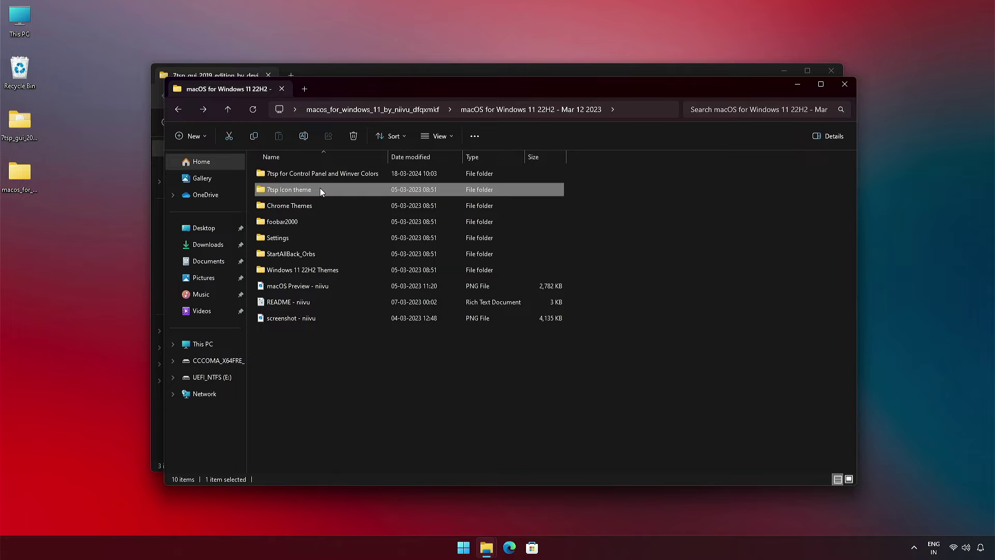
right_click(348, 176)
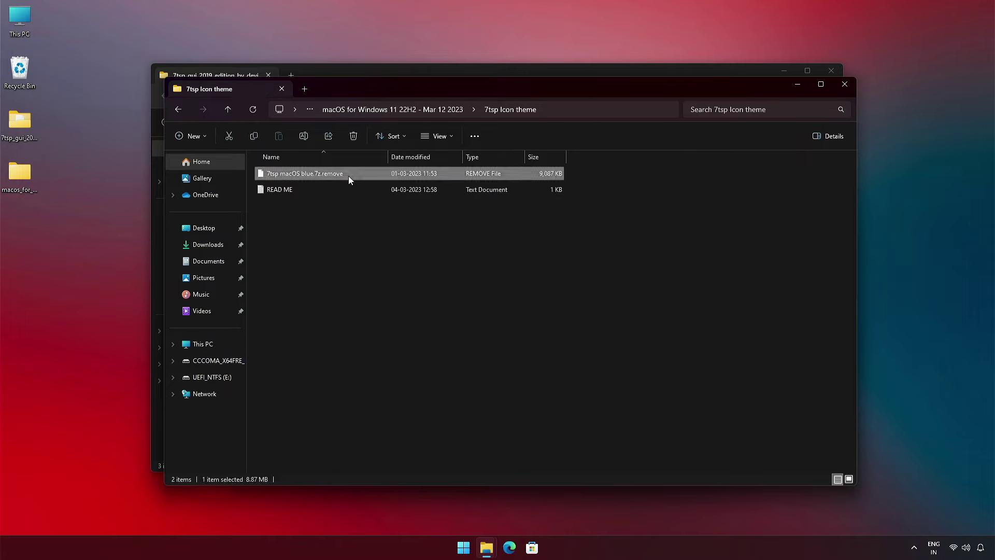
click(406, 188)
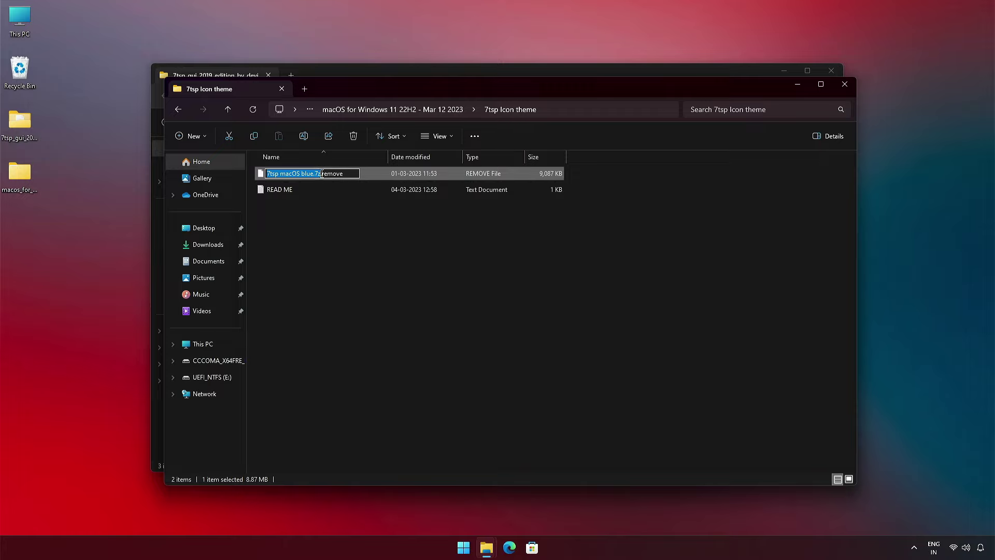
drag(322, 176, 350, 175)
key(BackSpace)
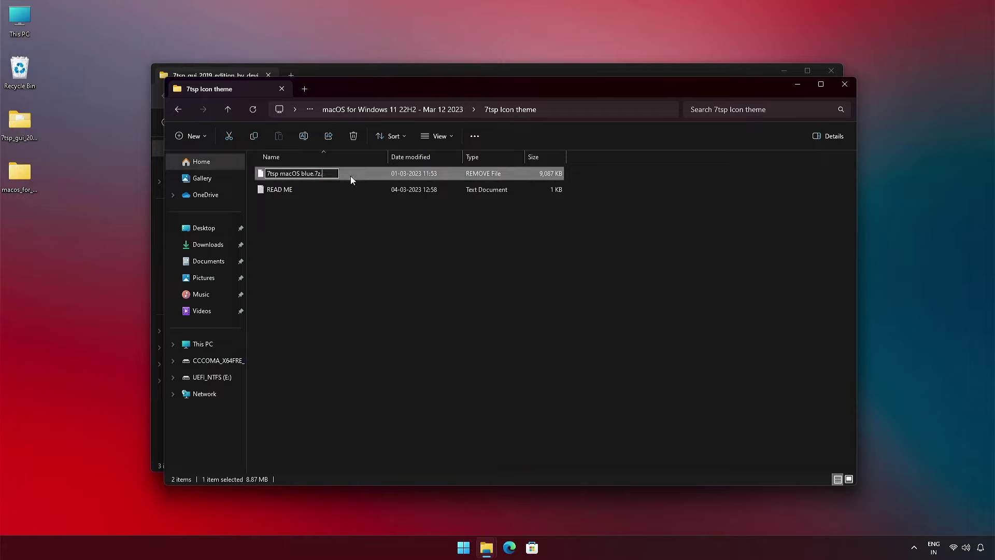
key(Return)
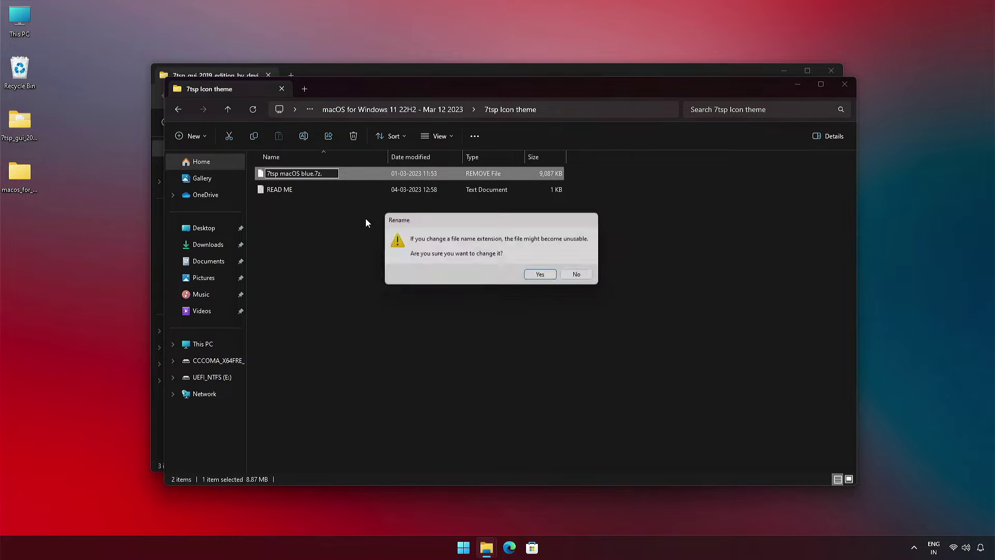
click(549, 278)
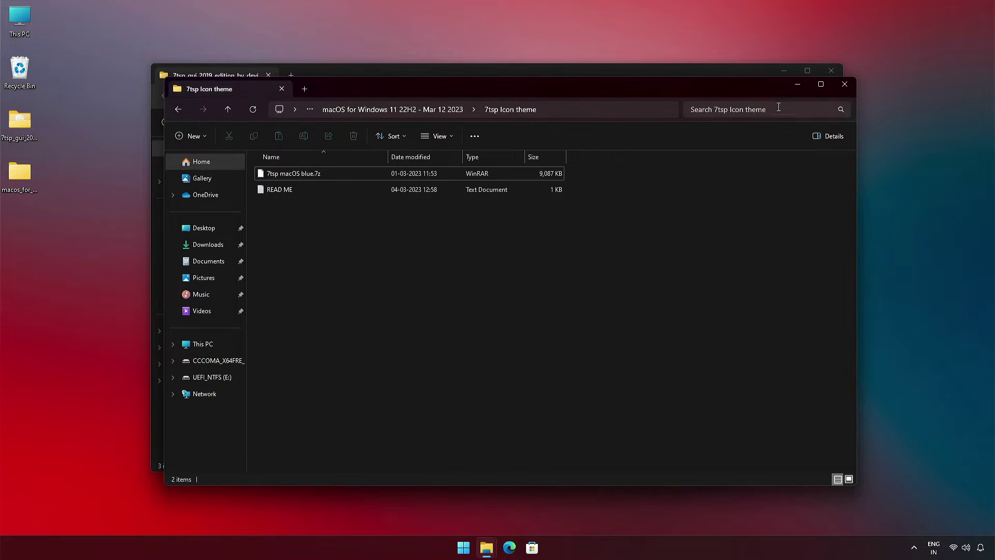
Launch 7tsp GUI v0.6(2019) from its extracted folder and allow it to make changes to the device
click(788, 85)
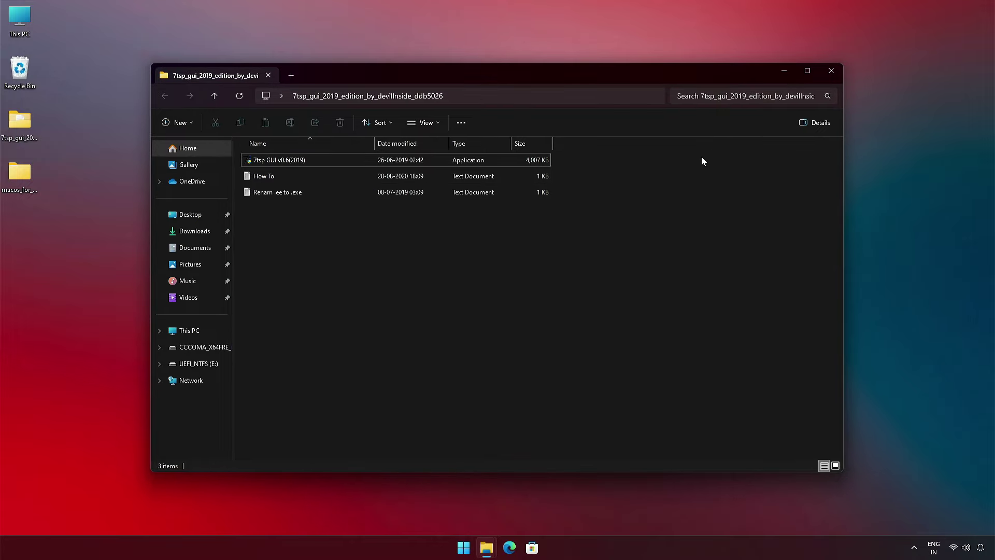
click(328, 163)
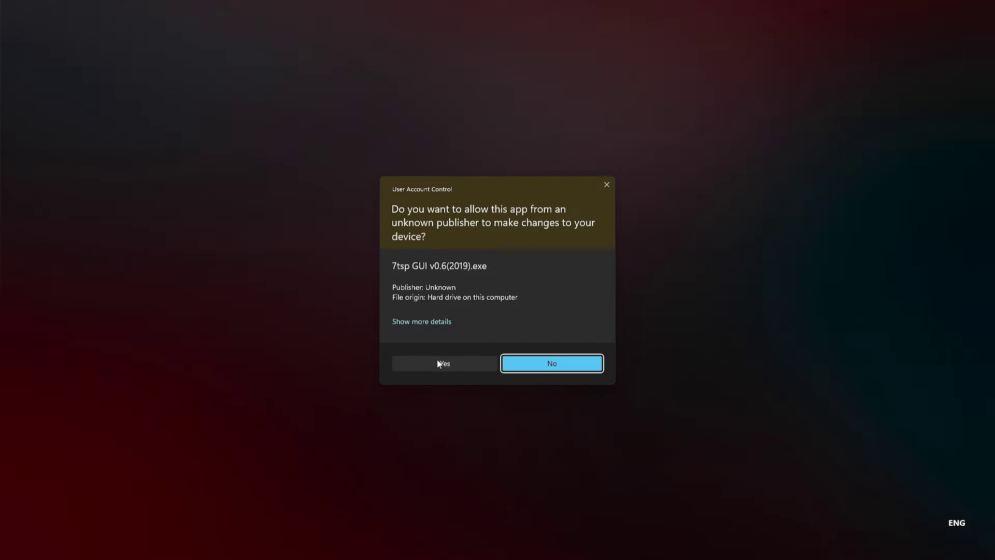
click(437, 361)
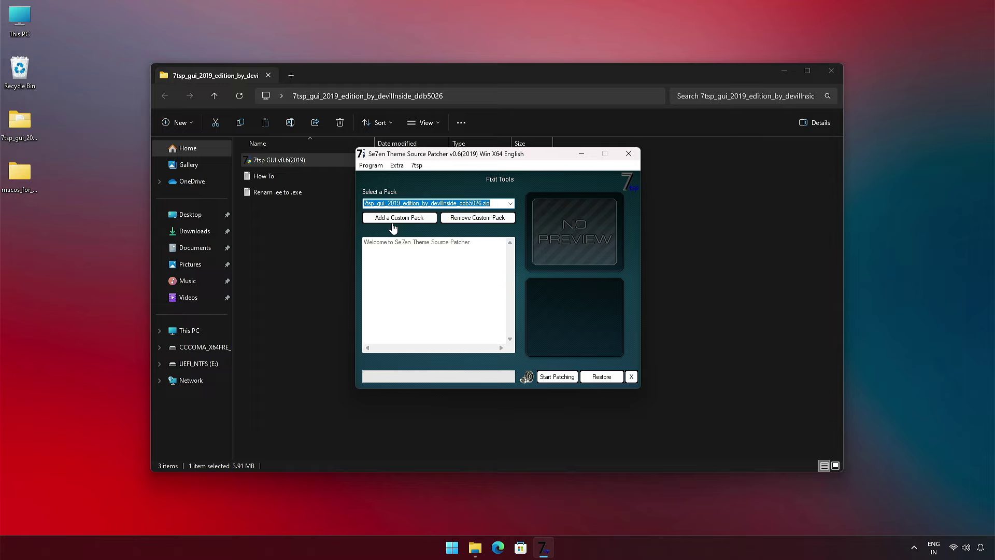
Add 7tsp macOS Day & Dark EXTRAS.7z from the 7tsp for Control Panel and Winver Colors folder as a custom pack
click(394, 220)
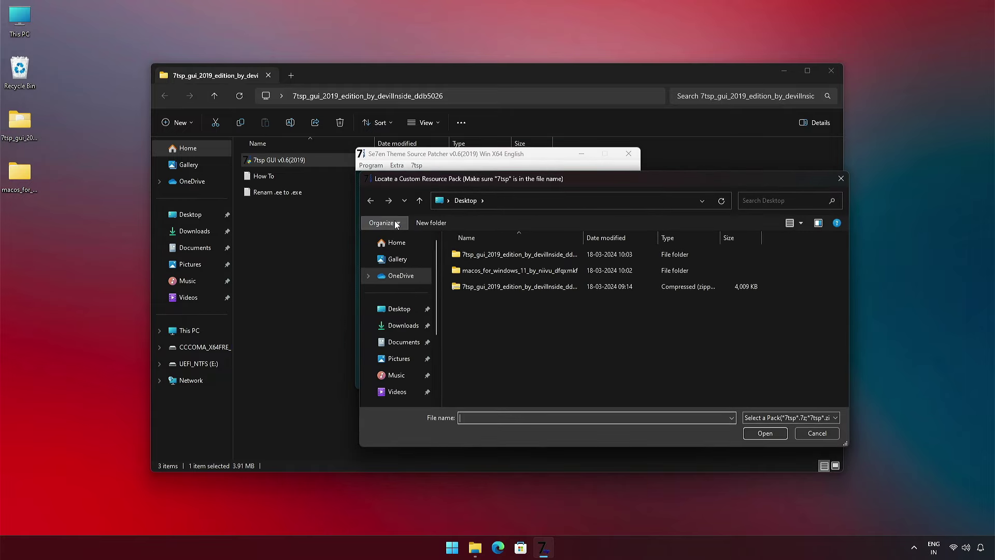
double_click(505, 270)
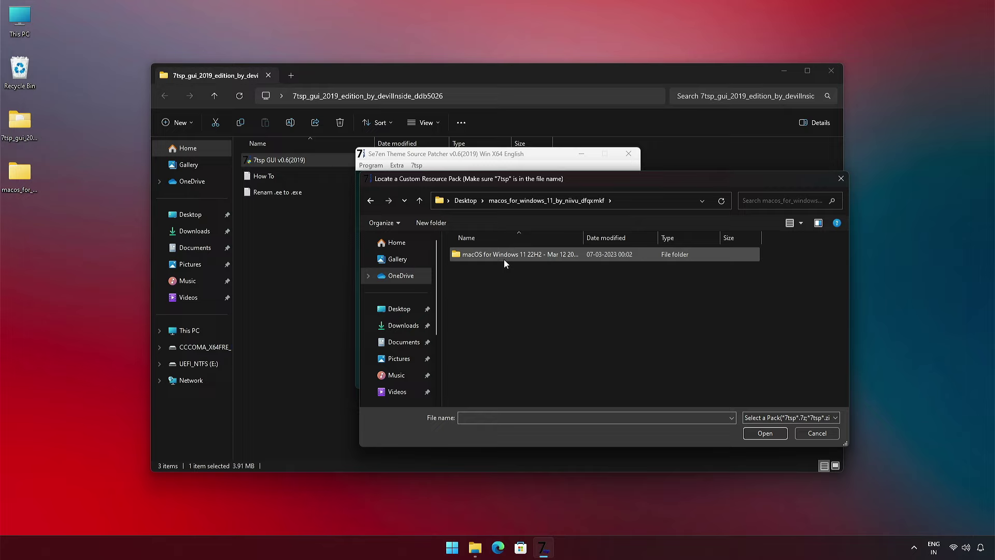
double_click(505, 257)
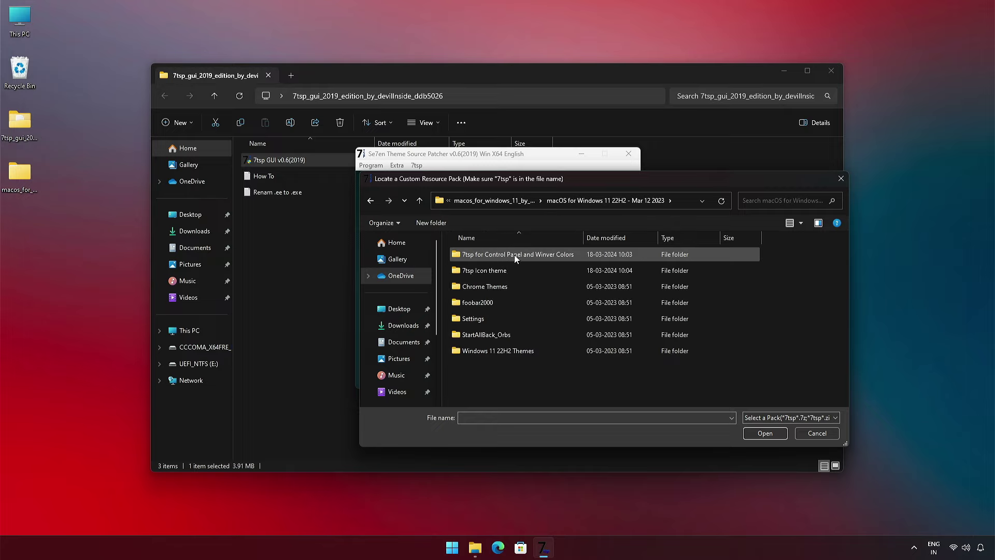
double_click(514, 255)
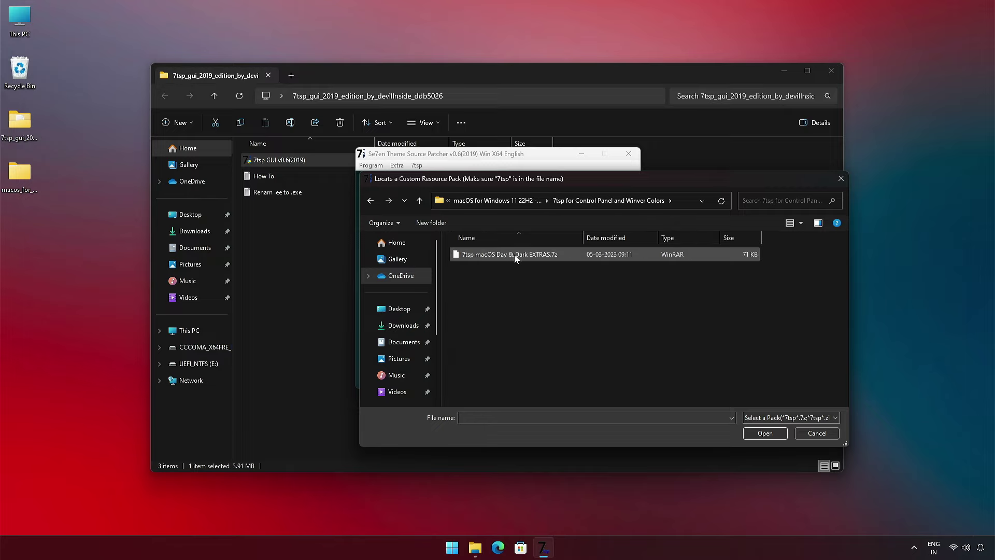
click(569, 259)
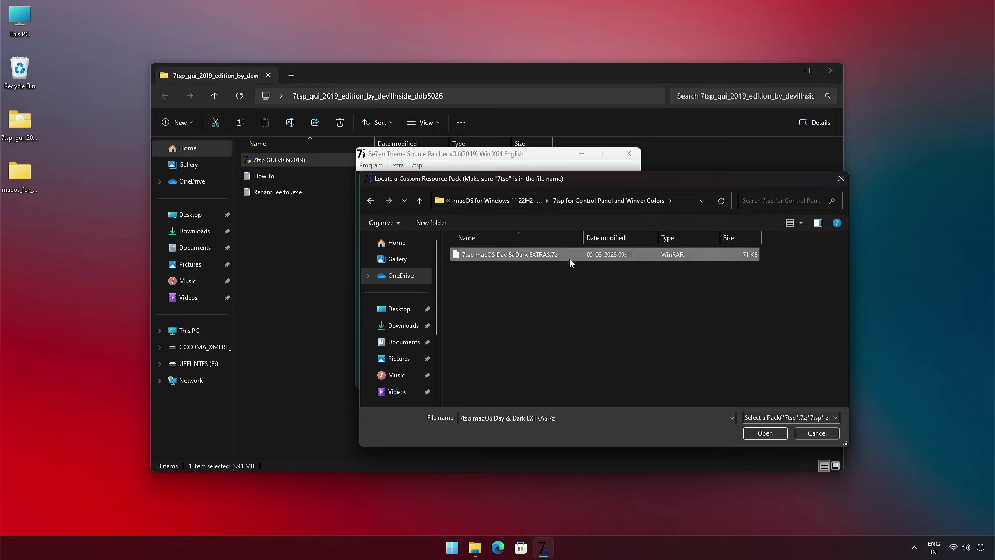
click(762, 433)
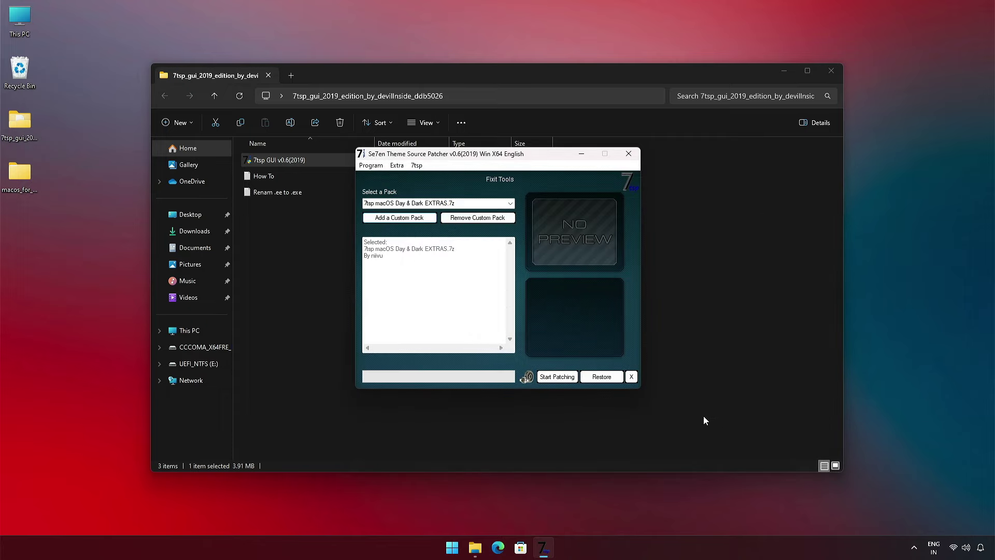
Patch the system with the selected Day & Dark EXTRAS pack, reboot Windows and dismiss the patch notice
click(555, 378)
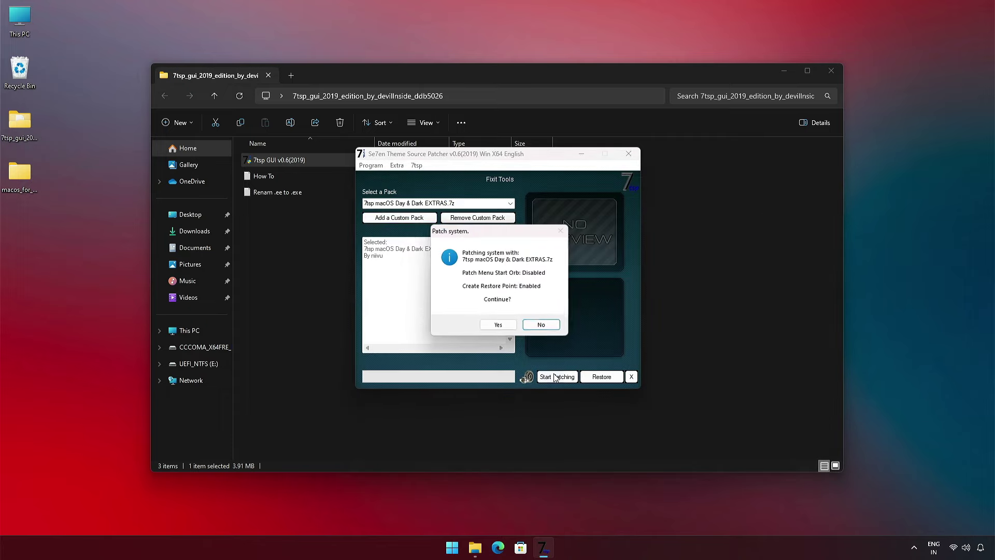
click(498, 325)
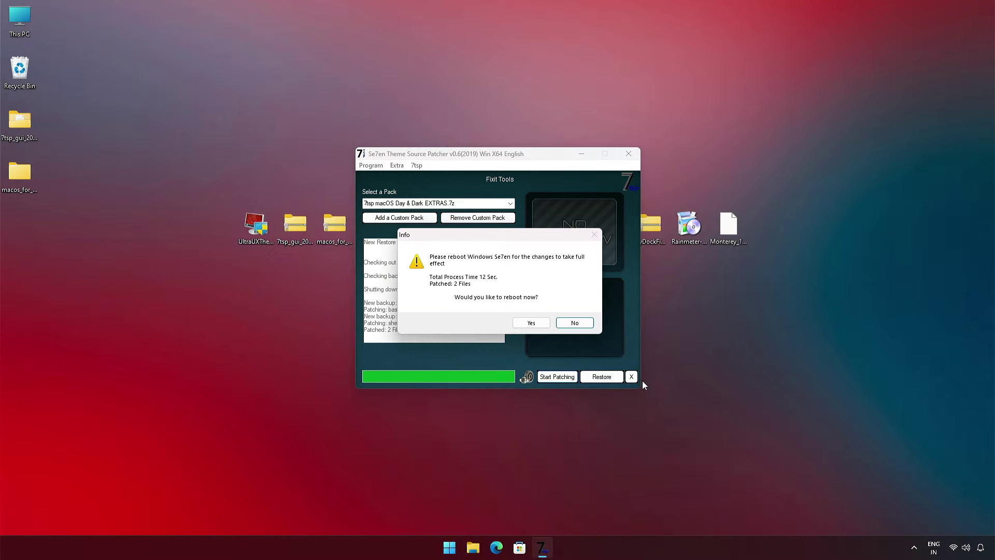
click(531, 322)
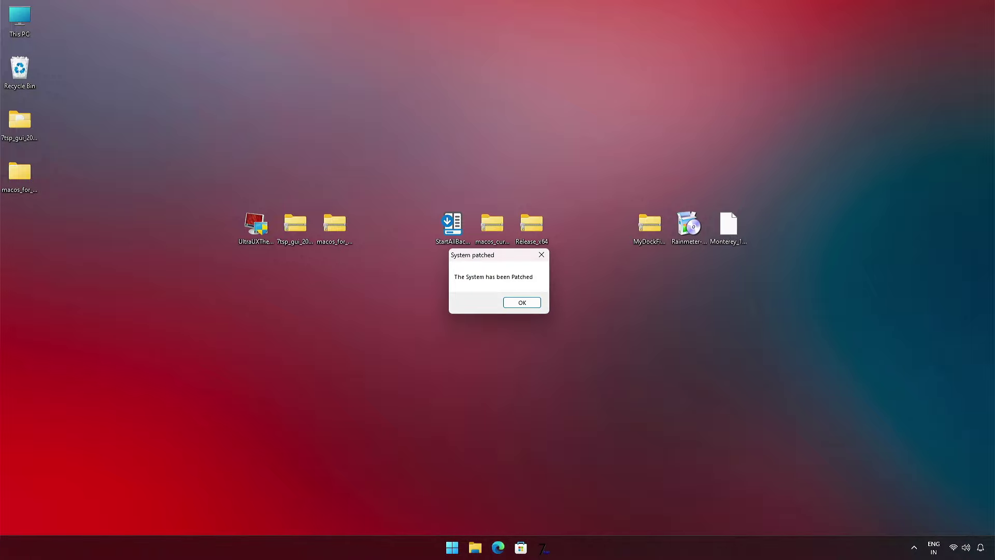
click(522, 303)
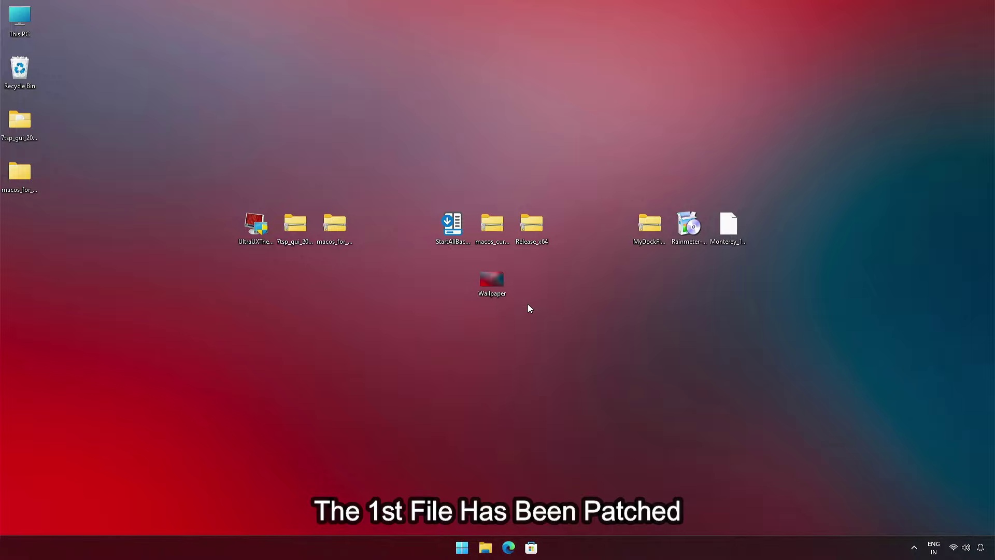
Relaunch 7tsp GUI v0.6(2019) from its desktop folder and let it make changes to the device
double_click(14, 132)
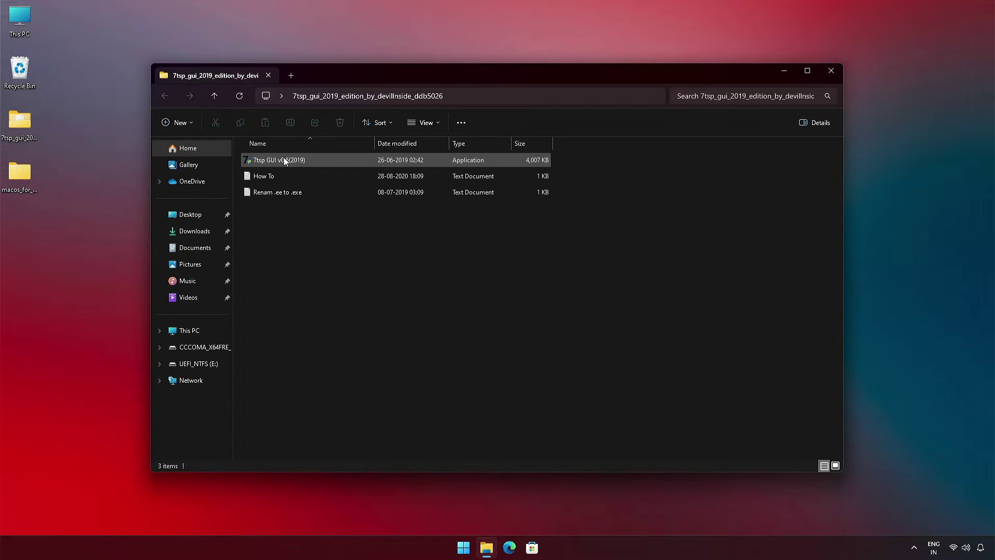
double_click(329, 160)
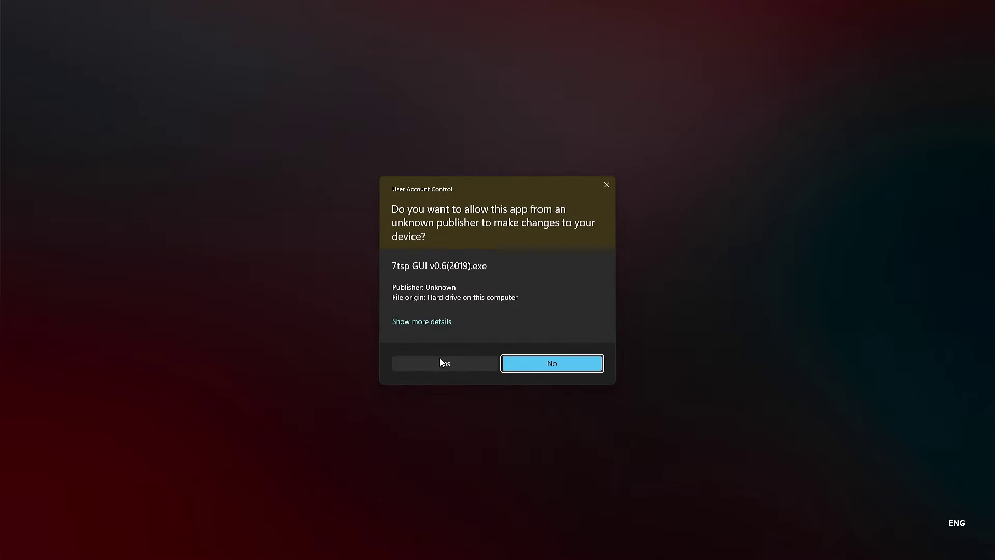
click(440, 360)
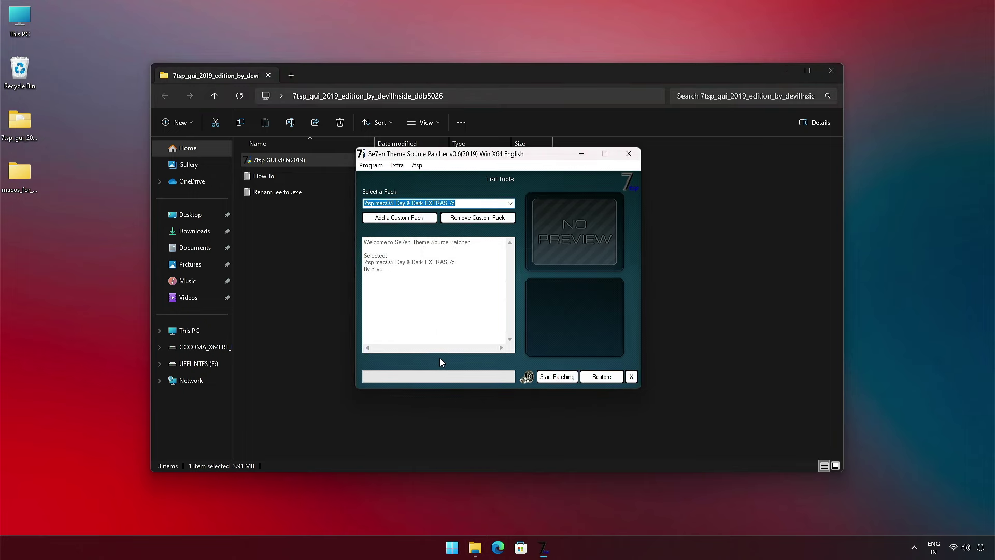
Add 7tsp macOS blue.7z from the macOS pack's 7tsp Icon theme folder on the Desktop as a custom pack
click(403, 221)
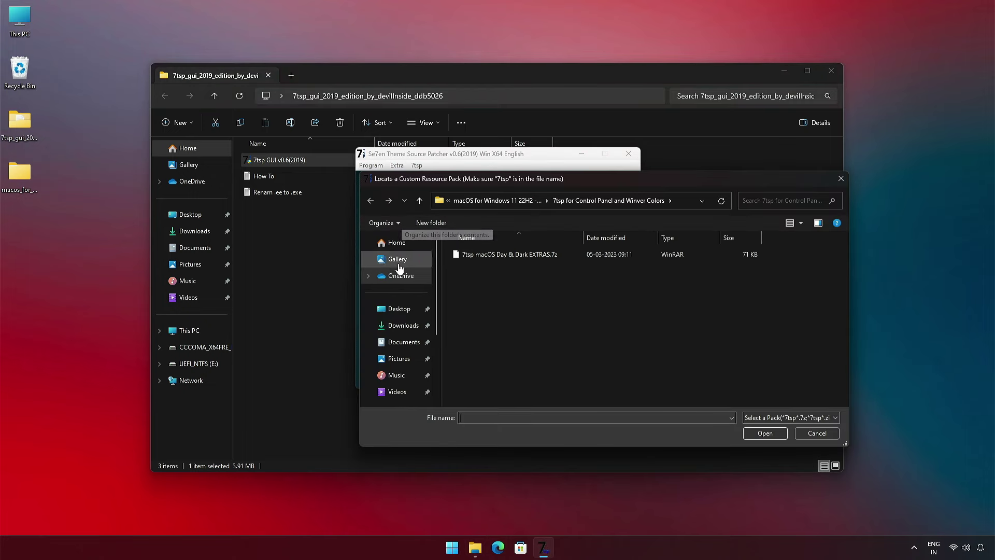
click(402, 309)
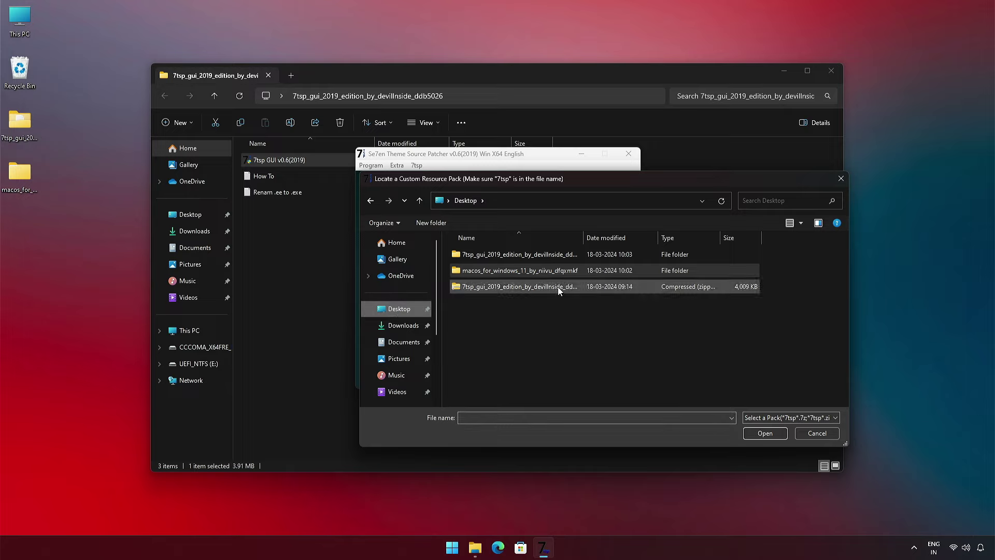
double_click(557, 270)
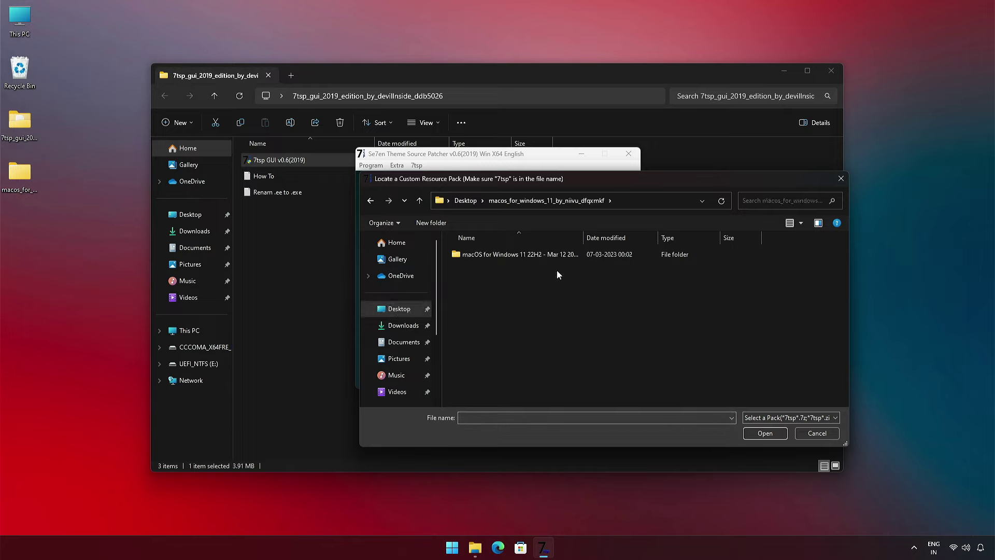
double_click(517, 257)
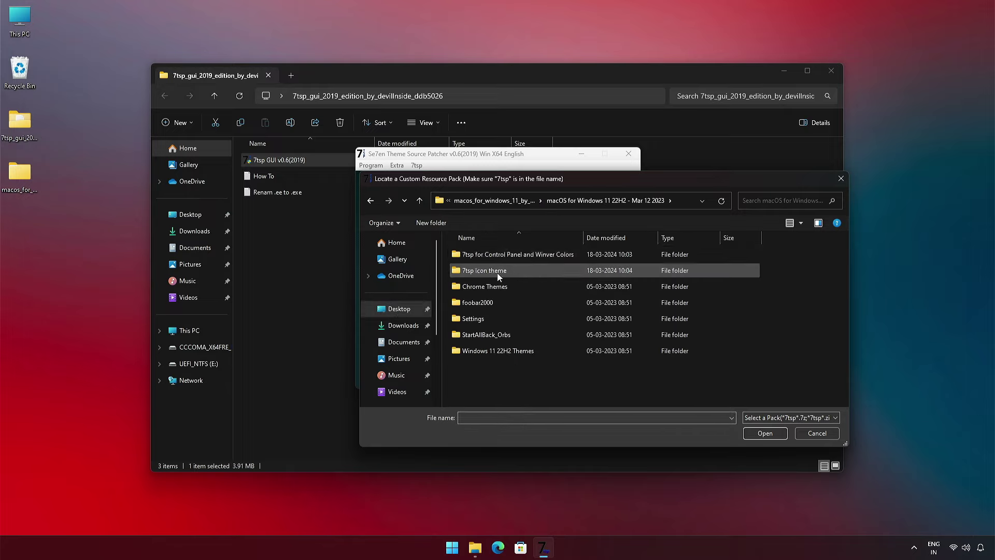
double_click(497, 273)
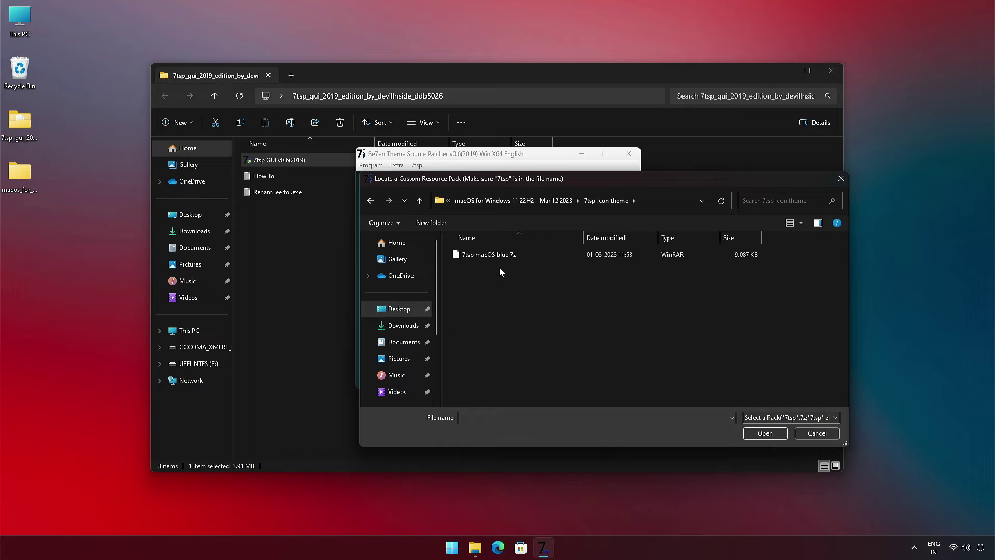
click(496, 257)
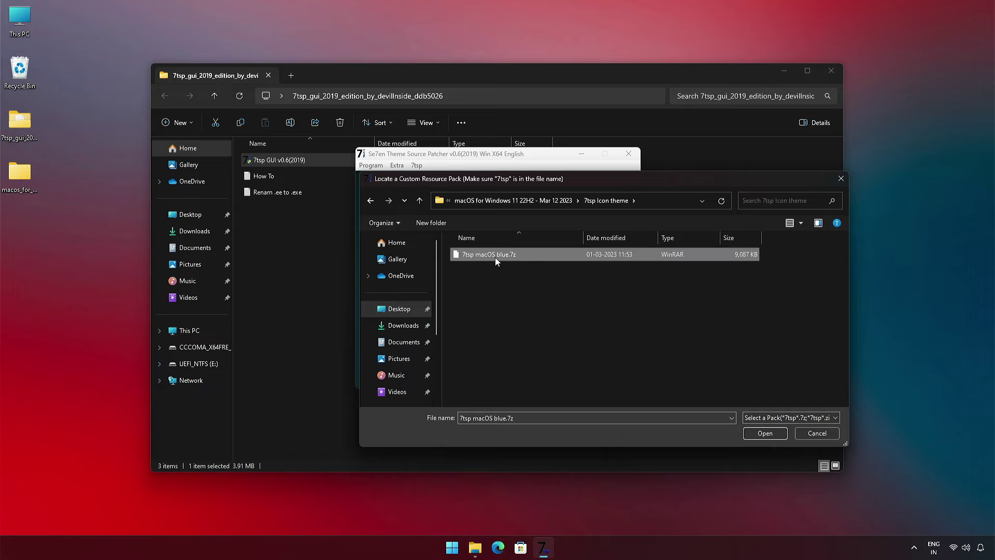
click(777, 433)
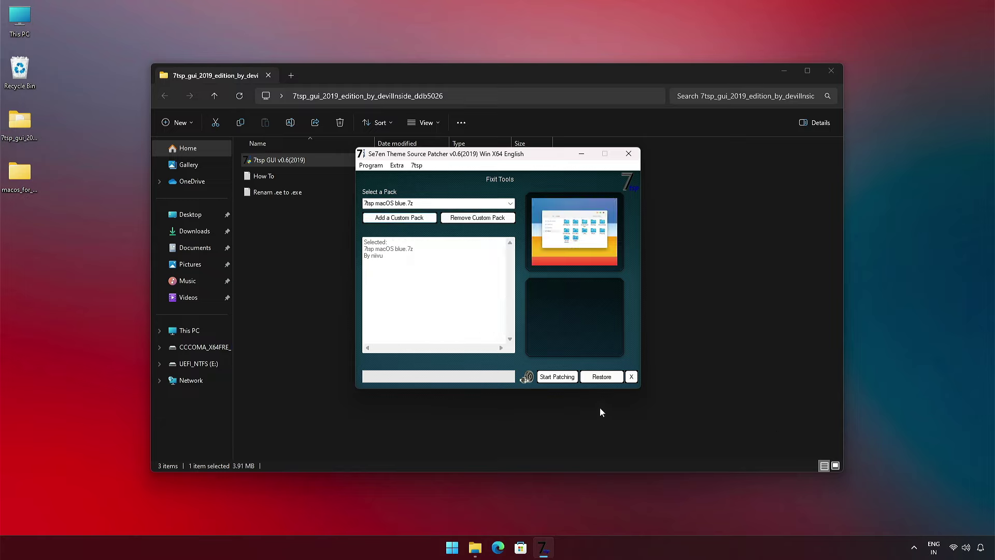
Patch the system with the 7tsp macOS blue.7z pack, reboot Windows and dismiss the patch notice
click(555, 377)
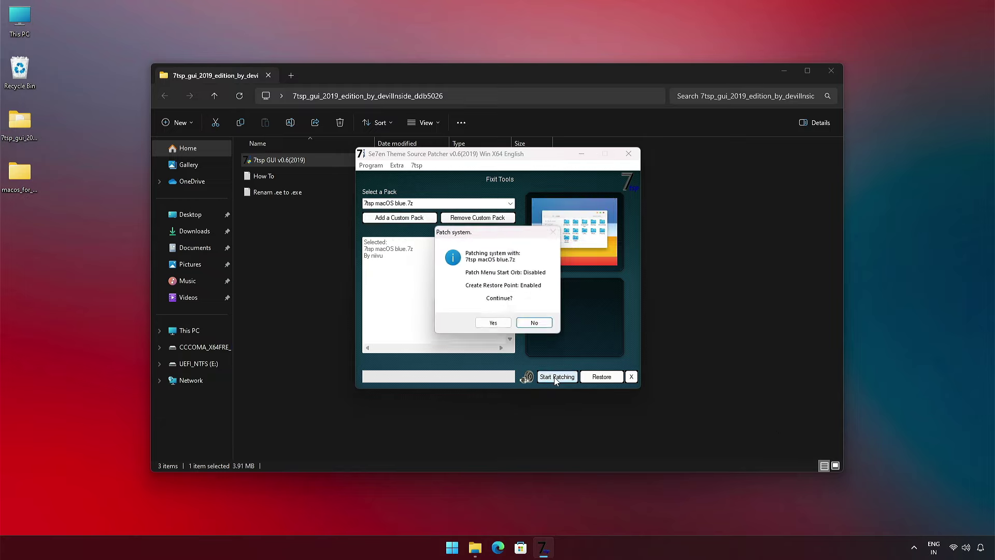
click(493, 325)
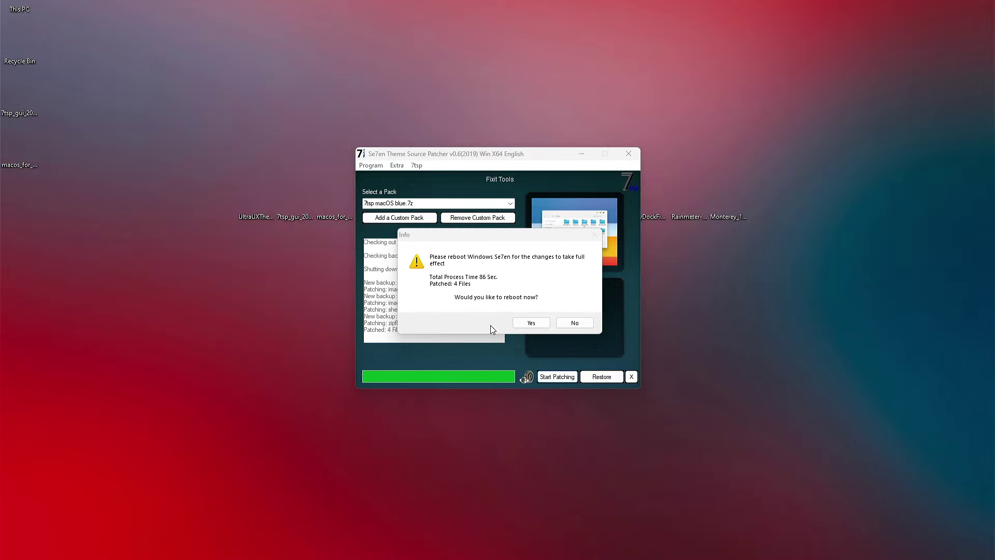
click(532, 324)
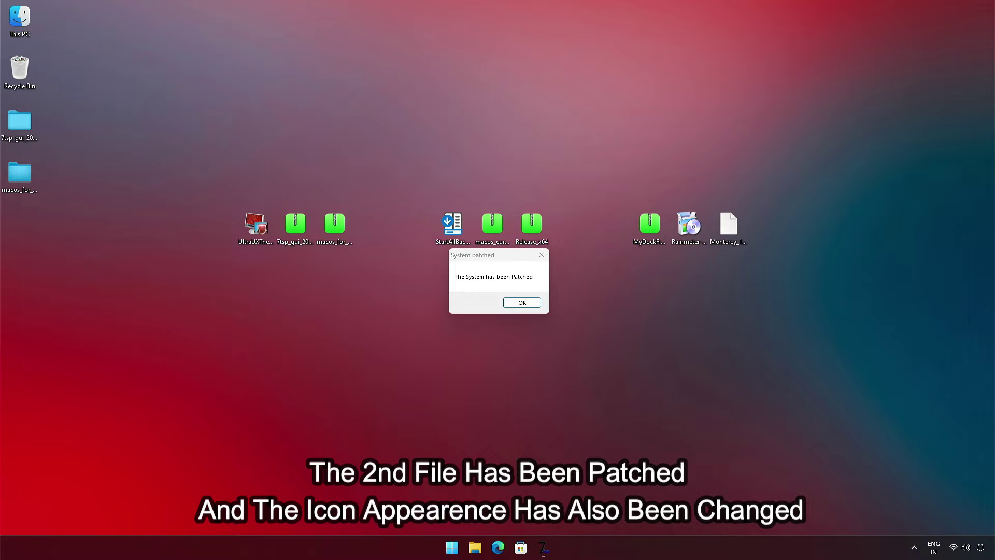
click(521, 302)
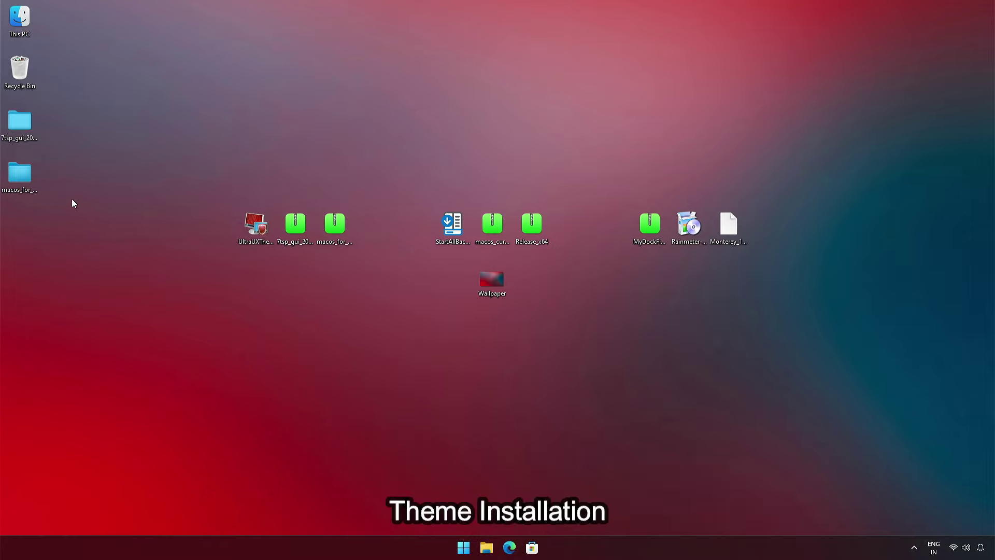
Copy the macOS folder and all the theme files from the macOS pack's Windows 11 22H2 Themes folder
double_click(25, 180)
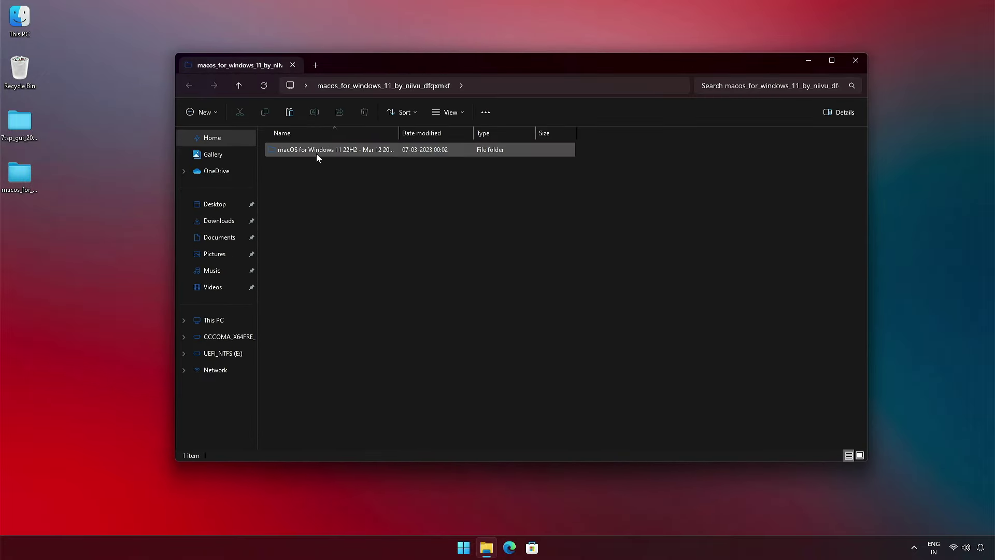
double_click(317, 154)
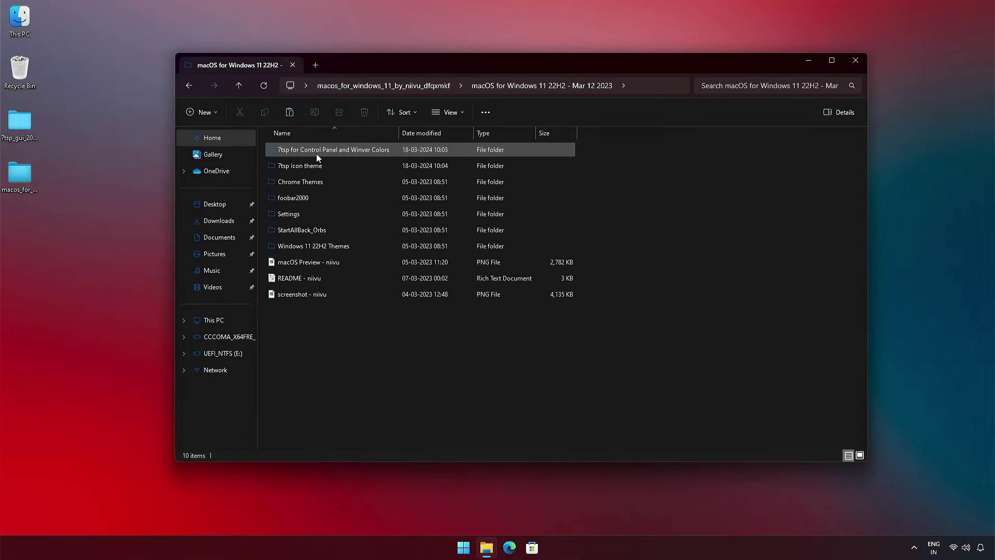
double_click(318, 245)
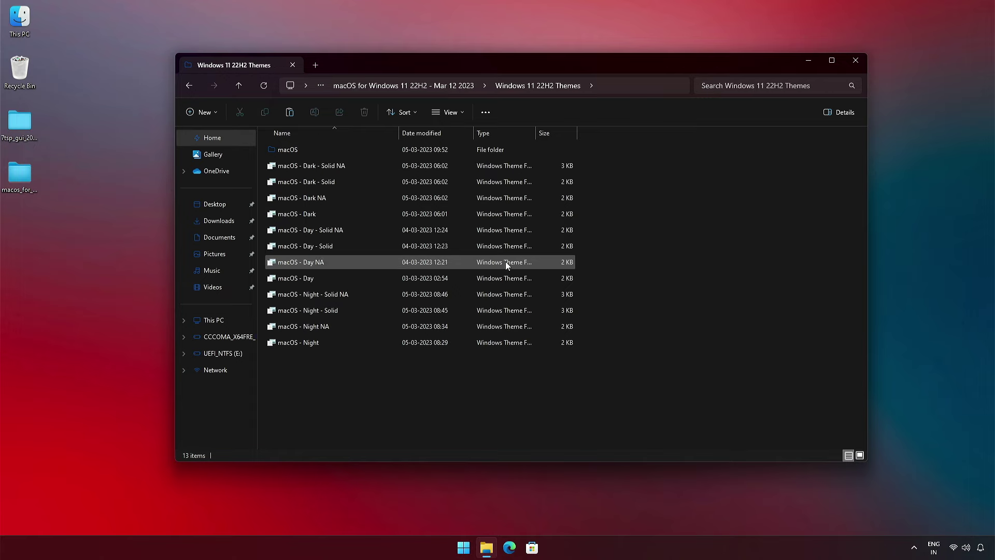
drag(587, 144, 430, 341)
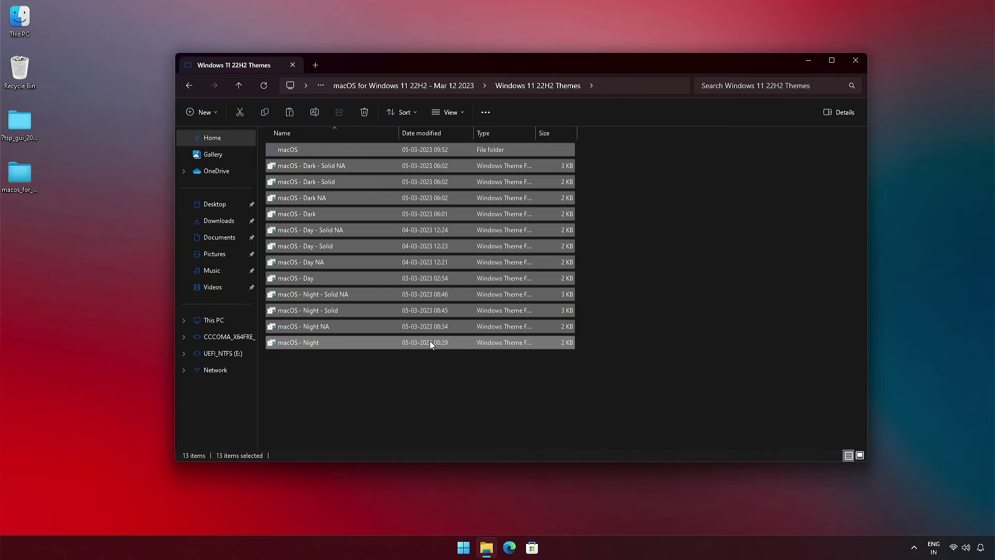
right_click(430, 340)
click(462, 353)
Go to the Themes folder under Windows\Resources on Local Disk (C:)
click(238, 318)
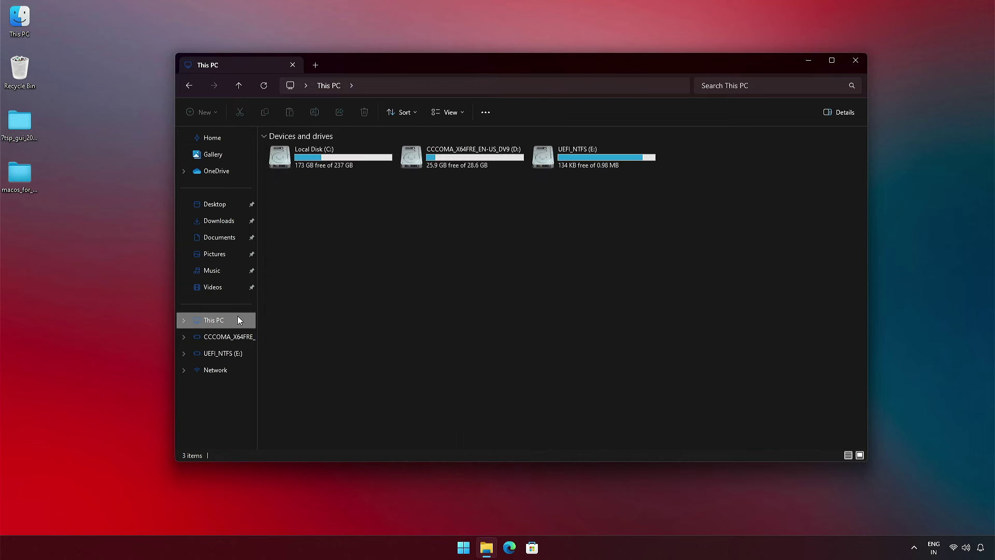
double_click(316, 164)
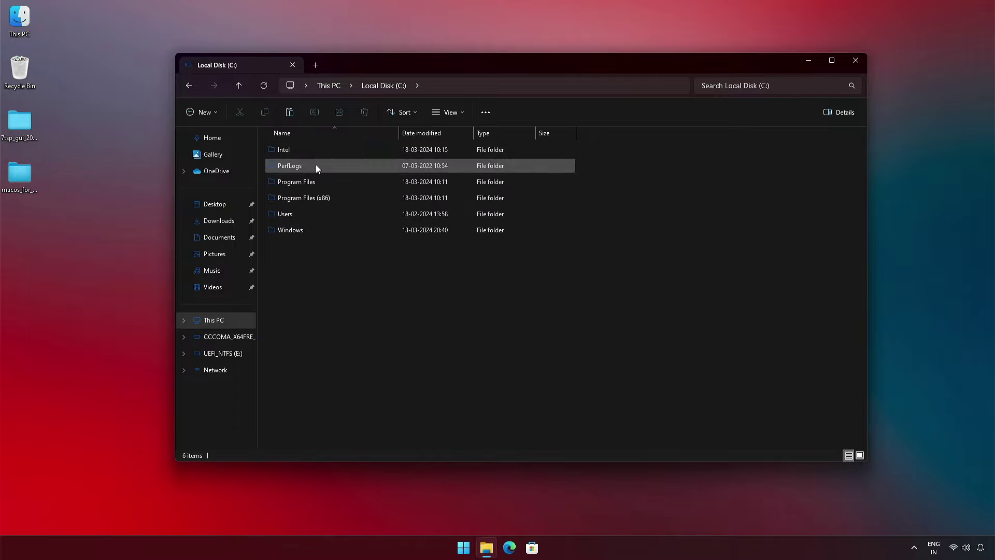
click(860, 454)
double_click(594, 163)
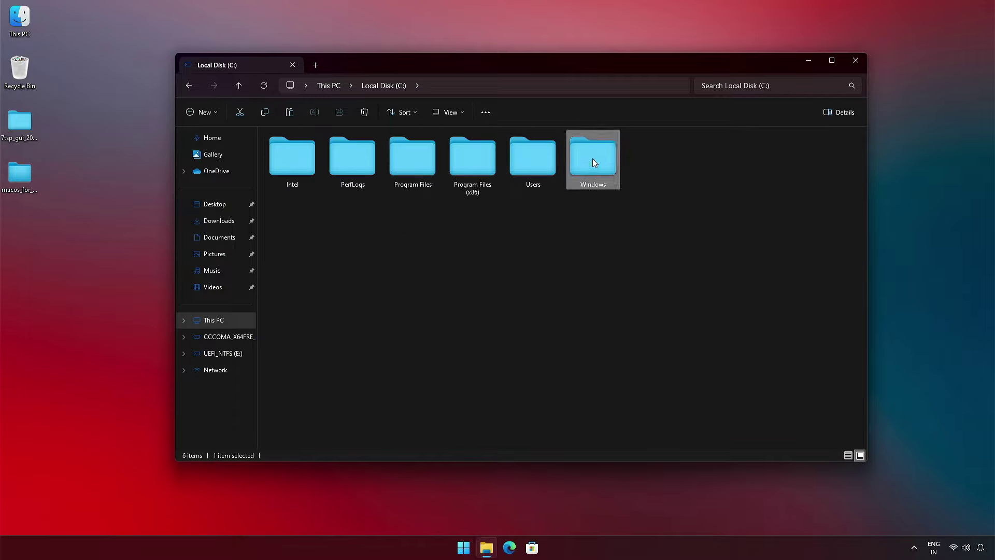
scroll(402, 217, down, 1)
scroll(401, 216, down, 8)
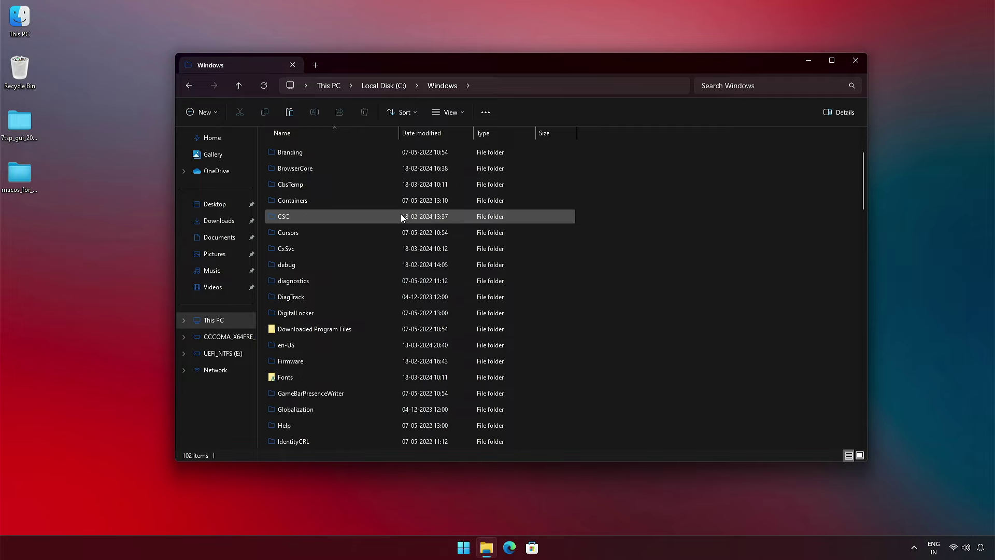
scroll(401, 215, down, 2)
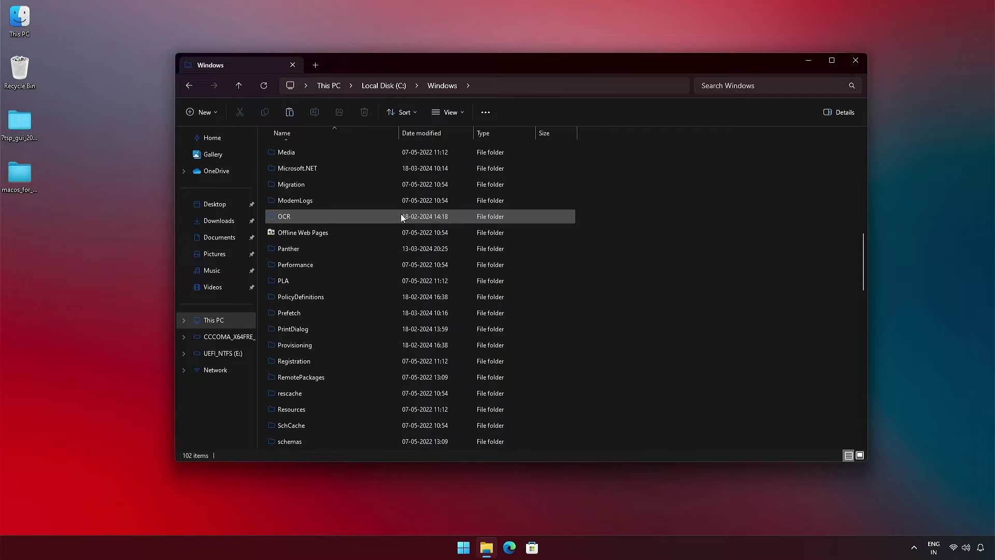
double_click(294, 410)
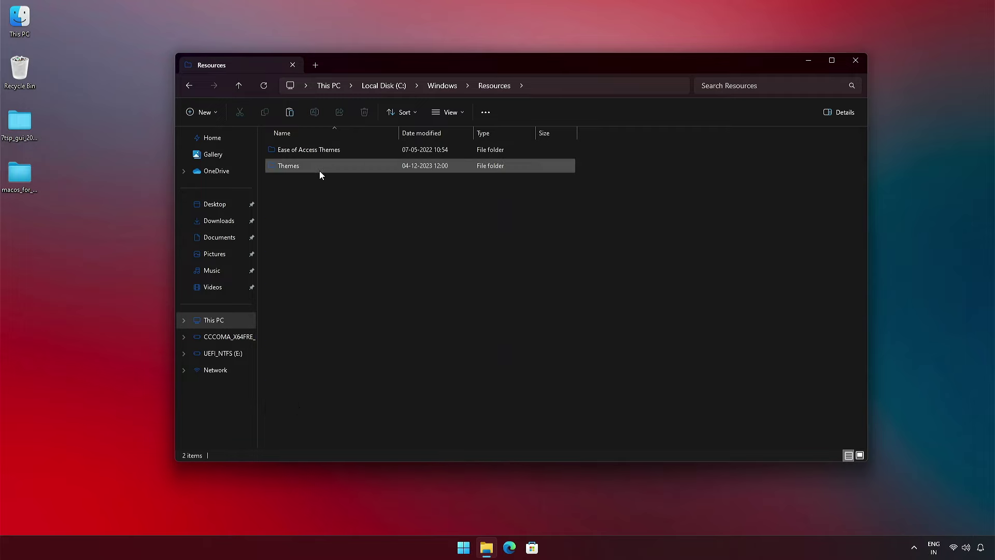
double_click(286, 165)
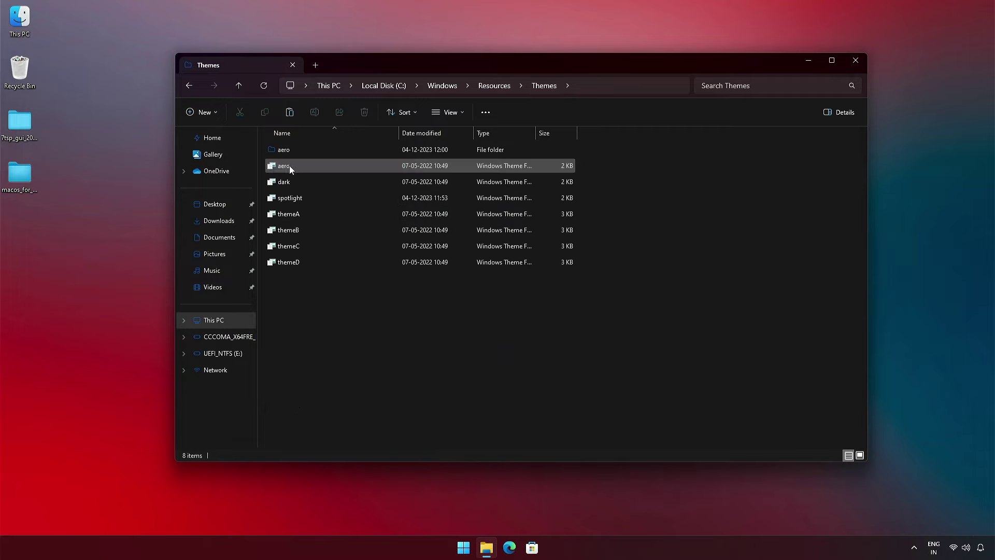
Paste the copied macOS themes into the Themes folder, granting administrator permission for all current items, and close the window
right_click(608, 179)
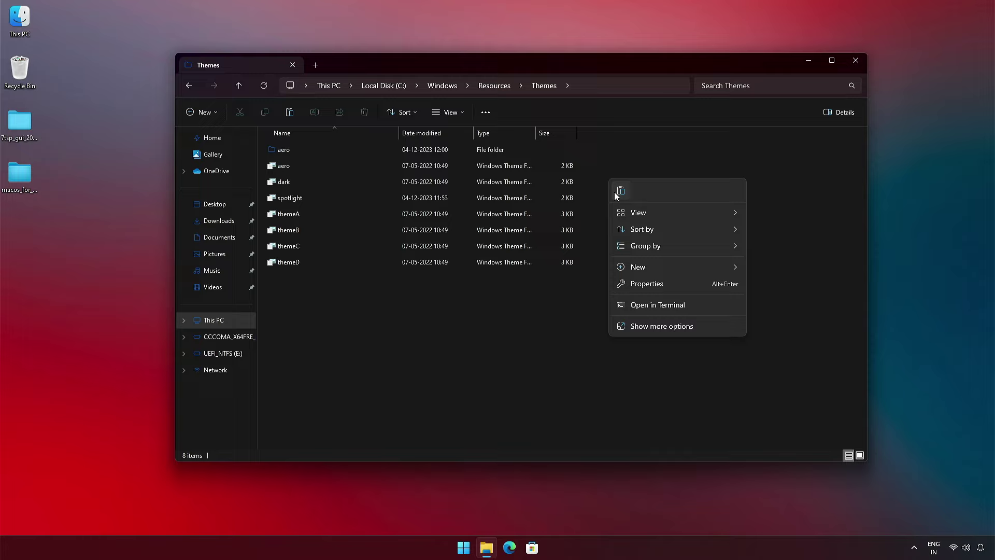
click(620, 192)
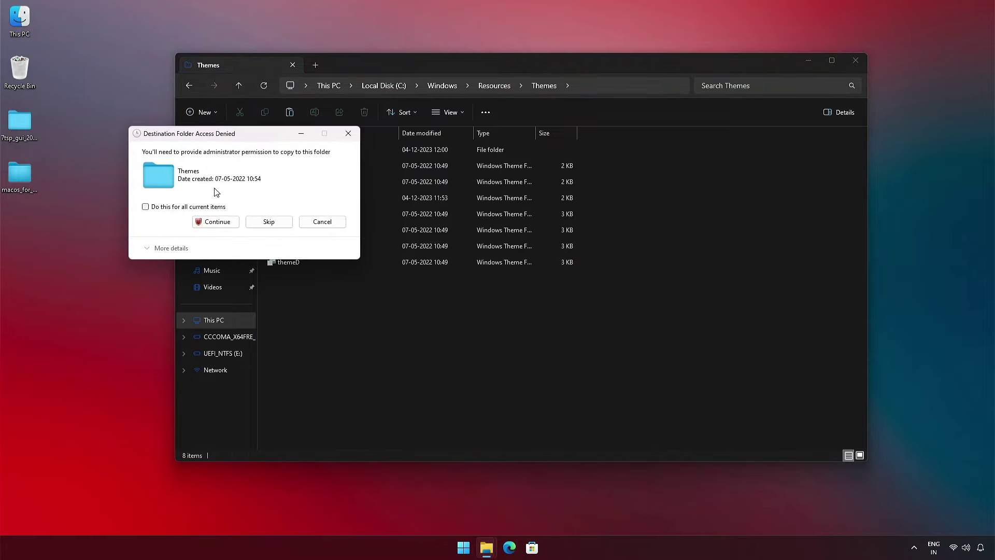
click(145, 207)
click(213, 222)
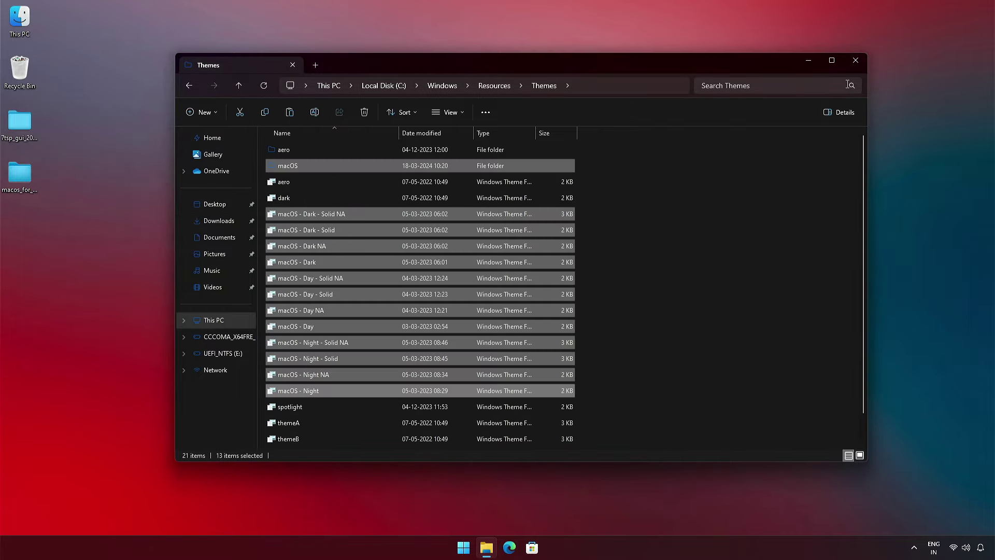
click(853, 64)
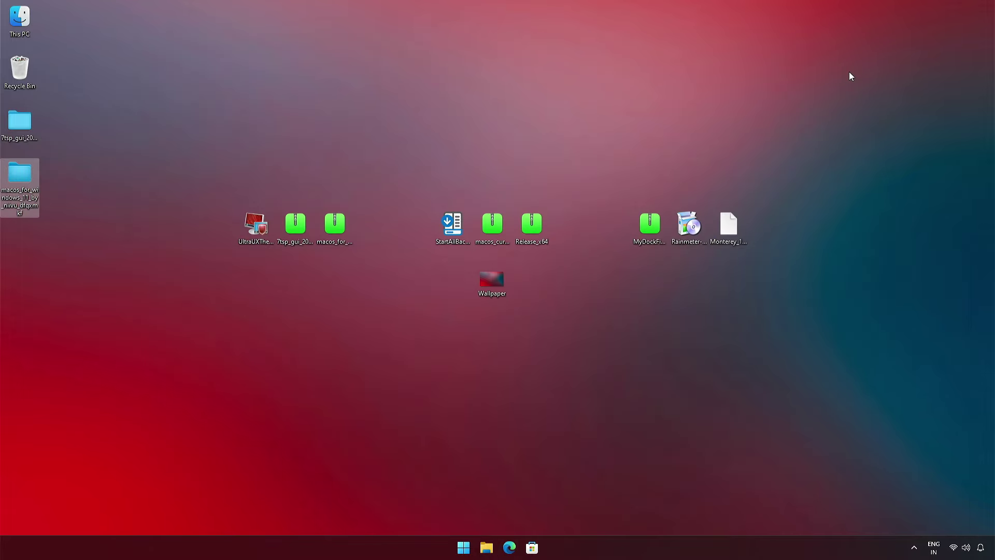
Apply the fifth theme in the first row of the personalization themes, a dark macOS one, and minimize Settings
right_click(593, 258)
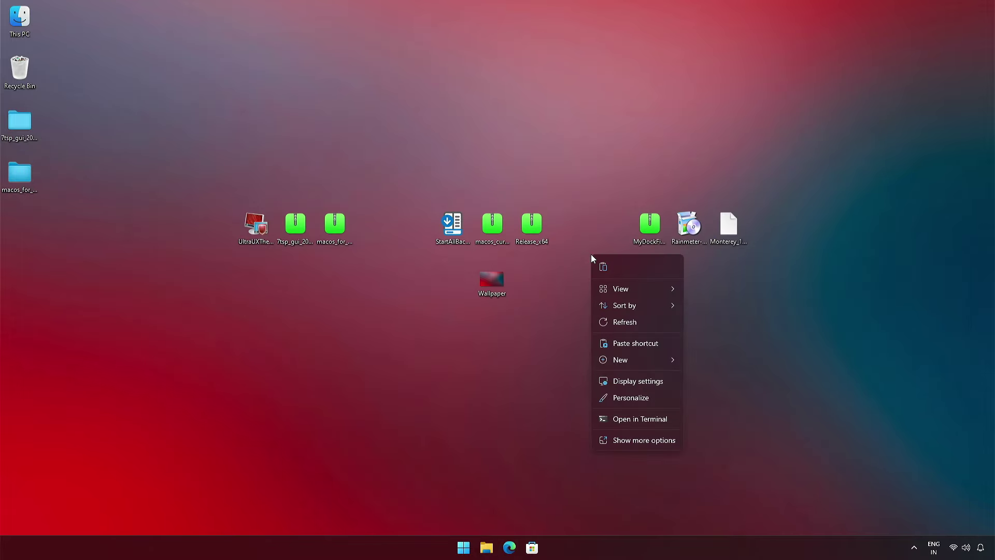
click(600, 396)
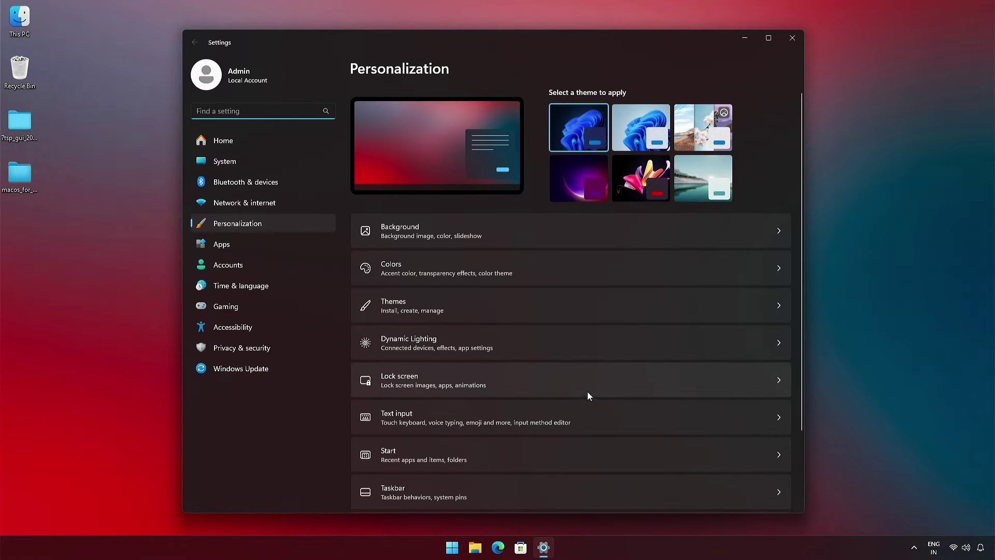
click(420, 309)
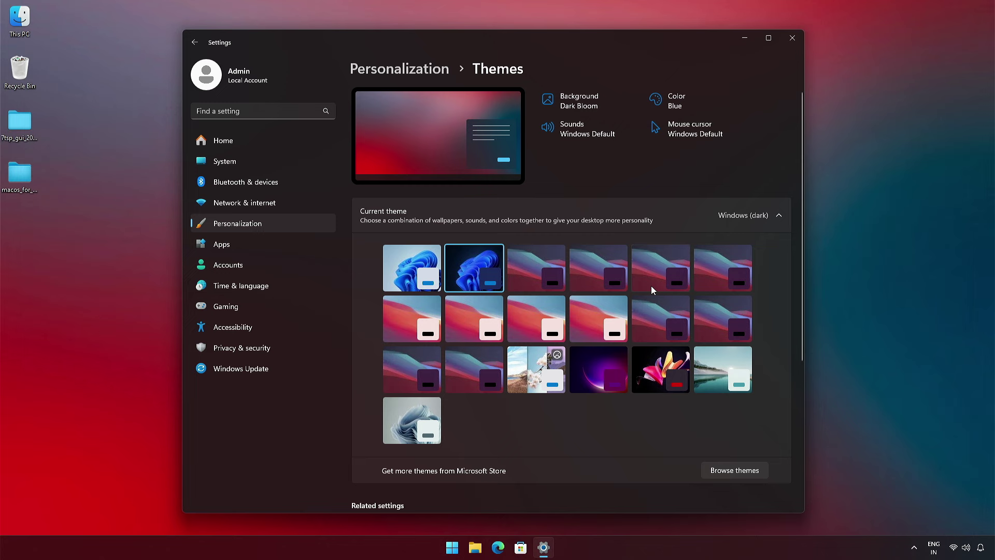
click(654, 269)
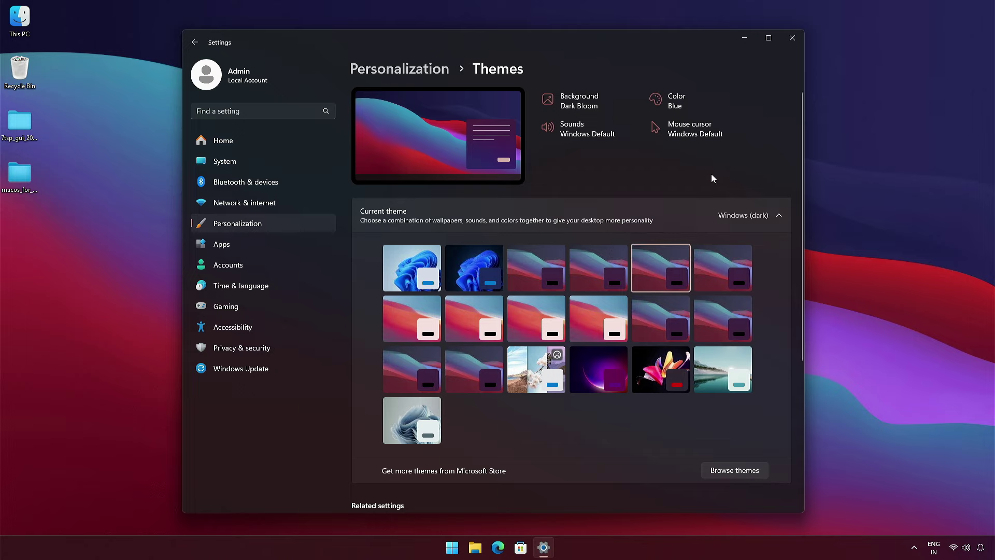
click(737, 38)
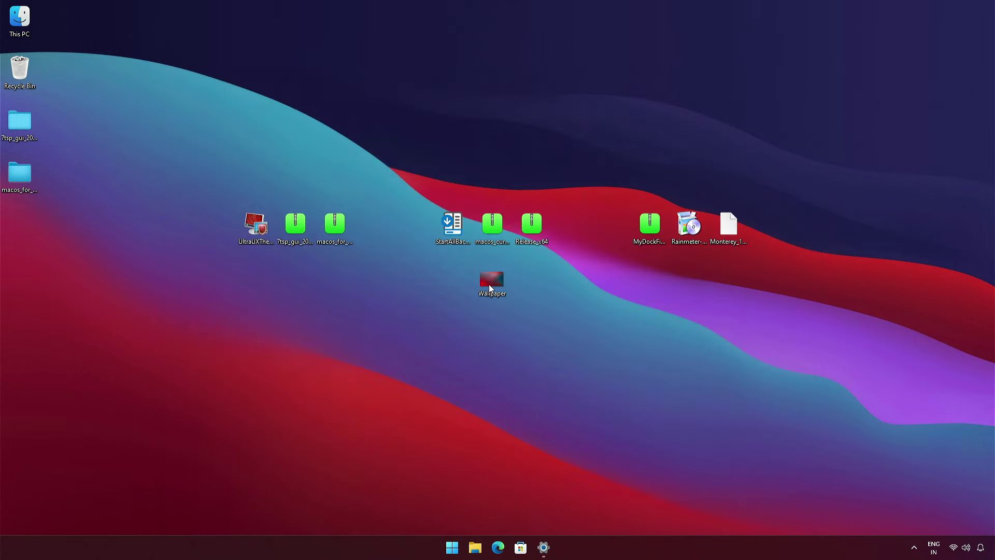
Set the Wallpaper image as the desktop background and check the new look in a File Explorer window
right_click(489, 286)
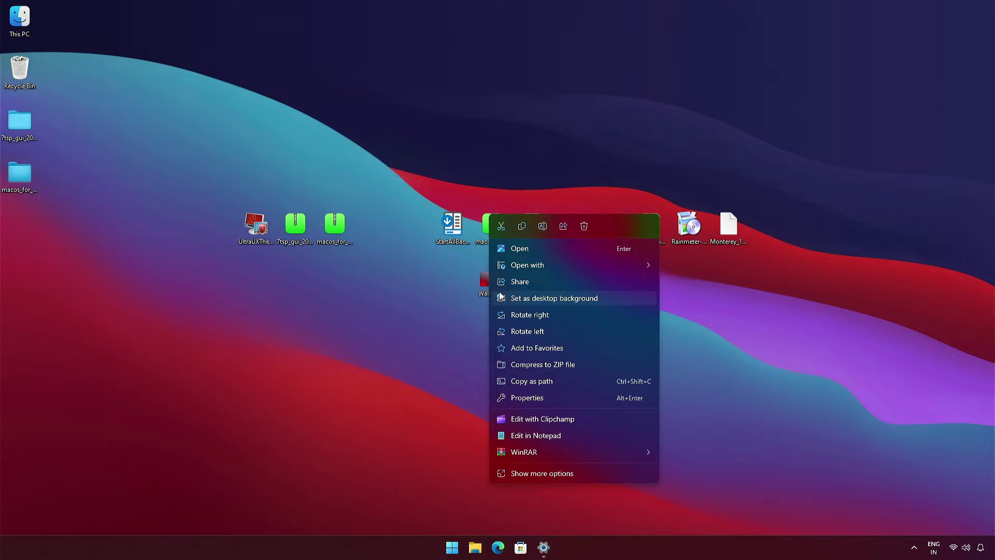
click(501, 298)
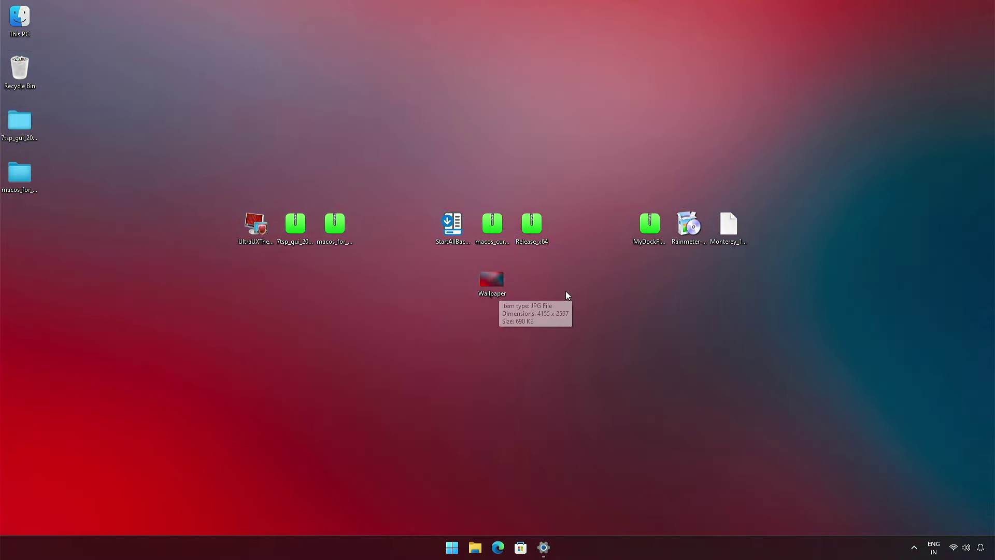
click(476, 548)
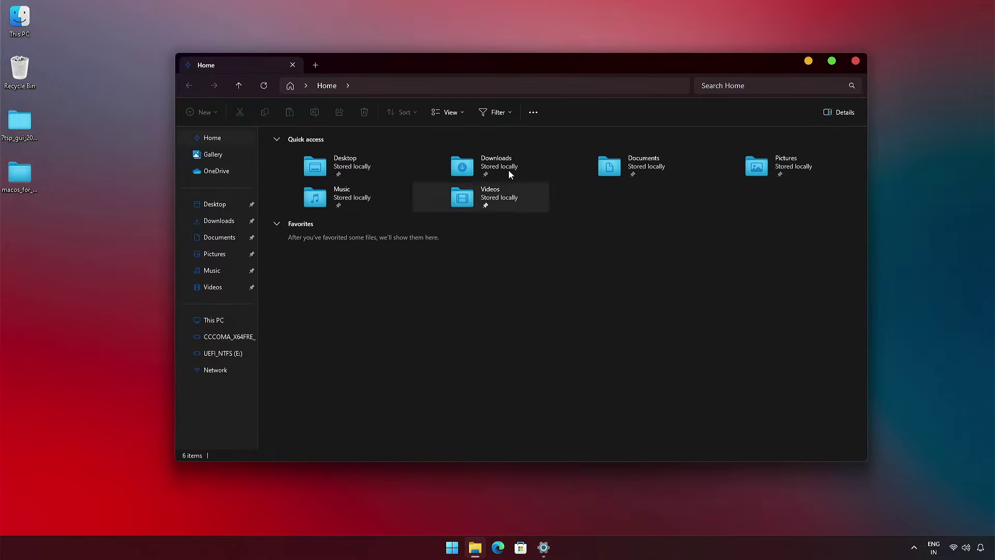
click(855, 61)
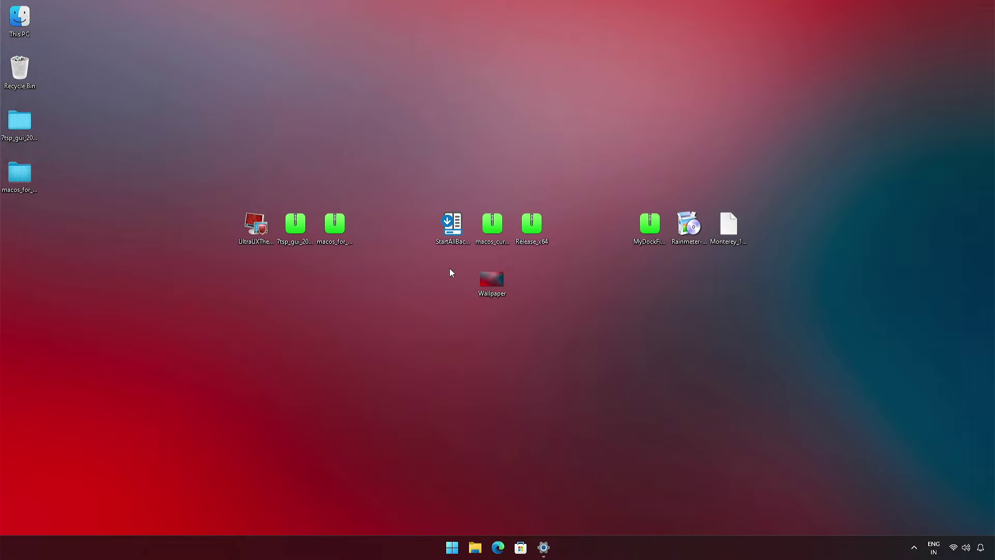
Install StartAllBack for everyone, allowing it to make changes, and apply the Proper 11 theme
double_click(452, 223)
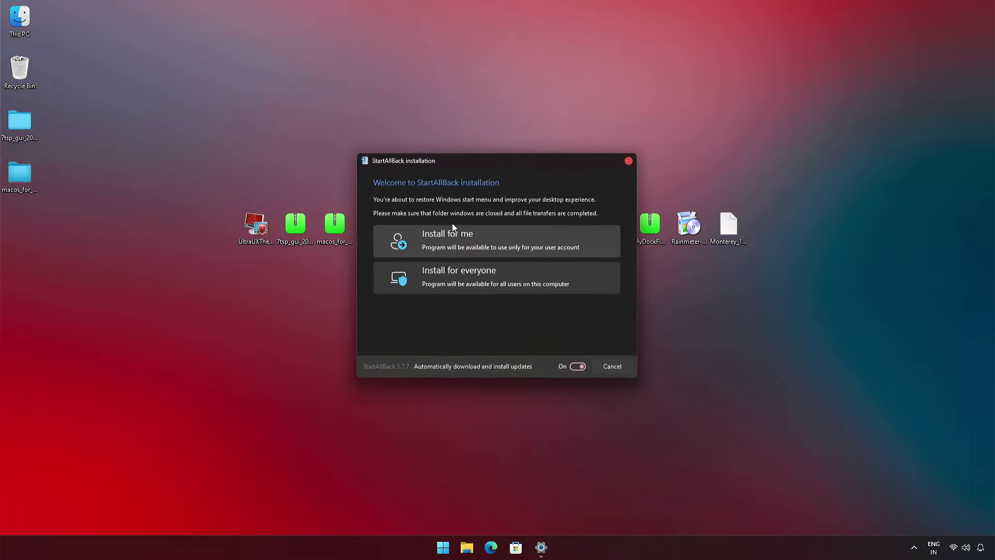
click(445, 270)
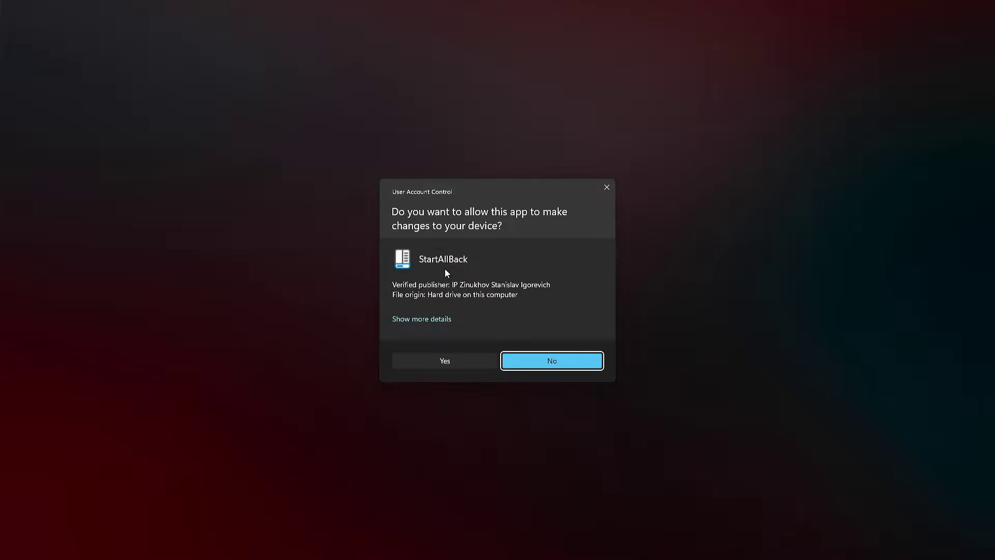
click(437, 359)
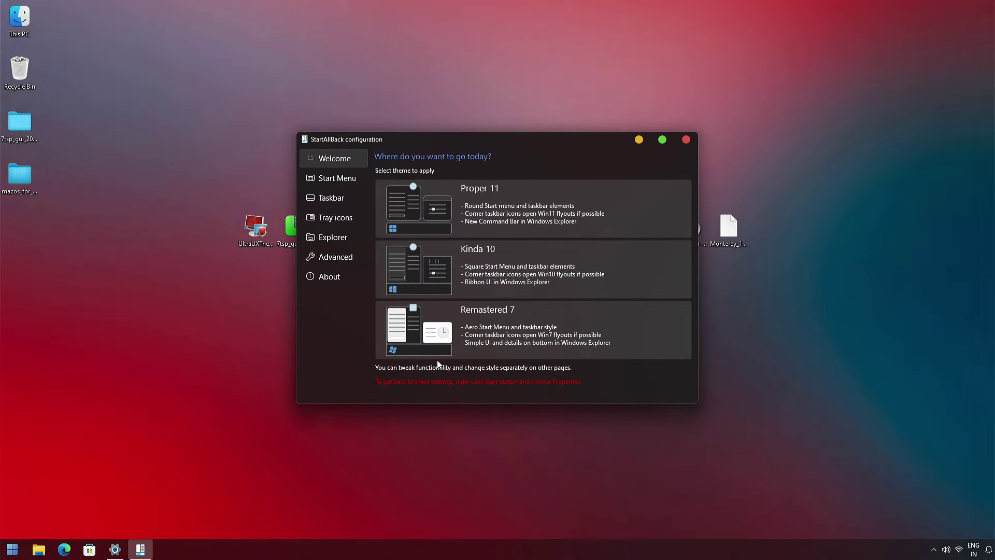
click(440, 223)
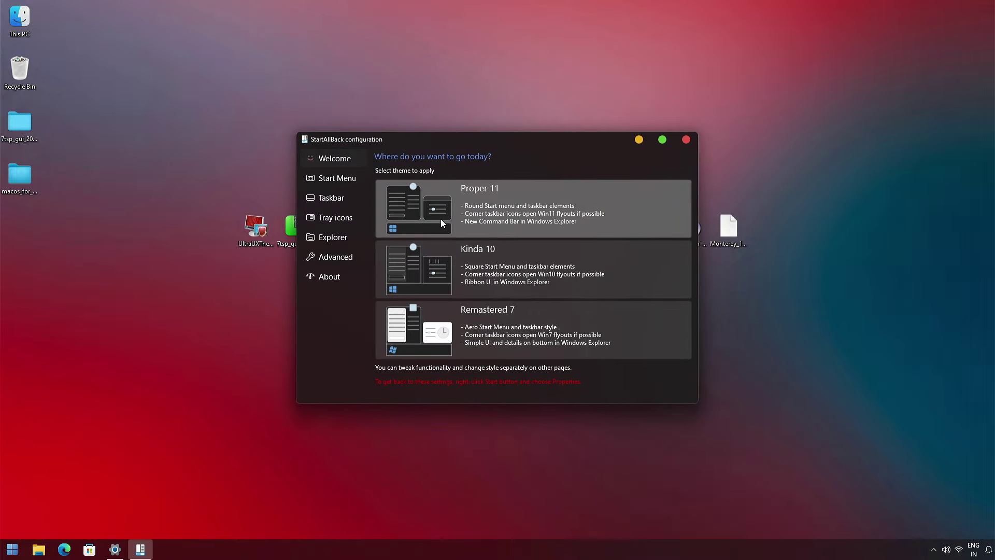
Set the StartAllBack taskbar icon size to S and the icon margins to XS
click(337, 180)
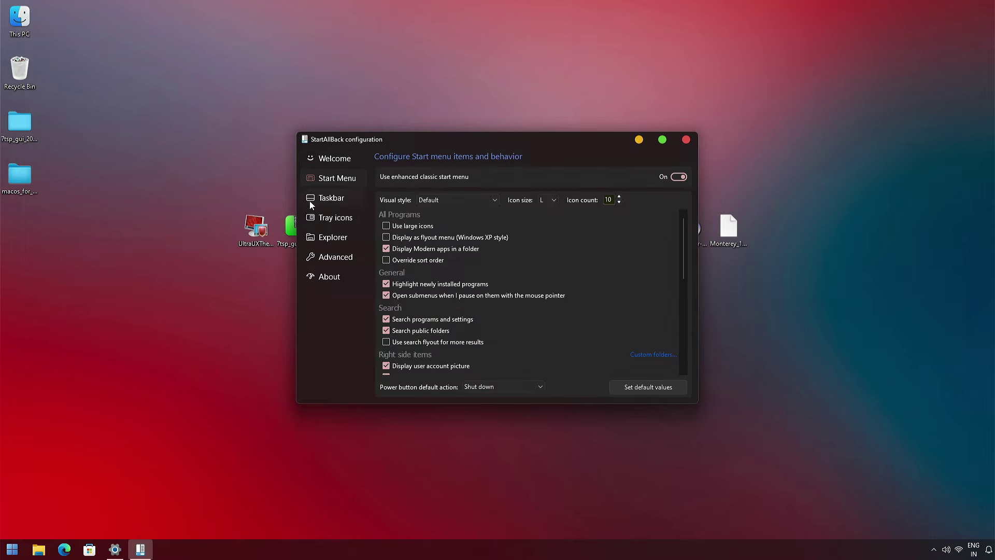
click(330, 203)
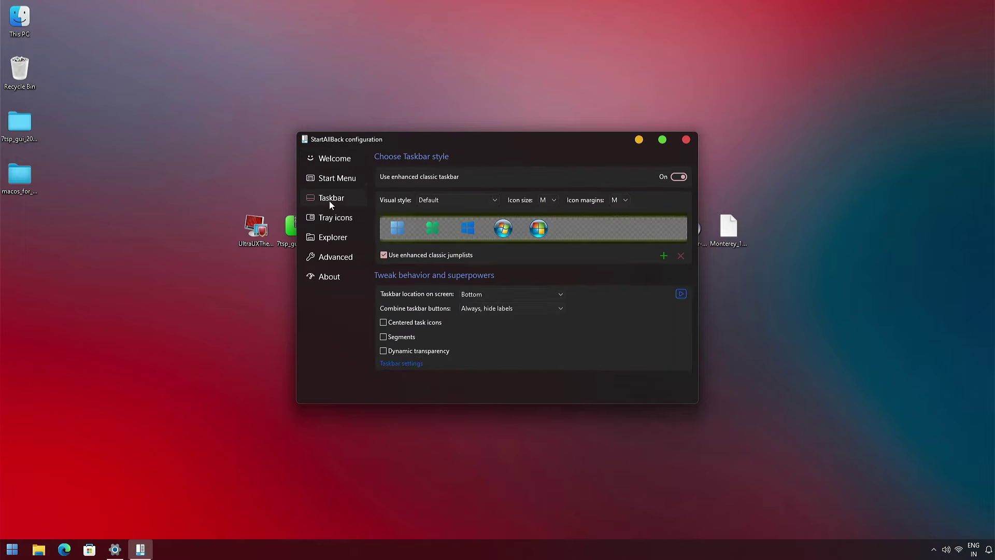
click(550, 201)
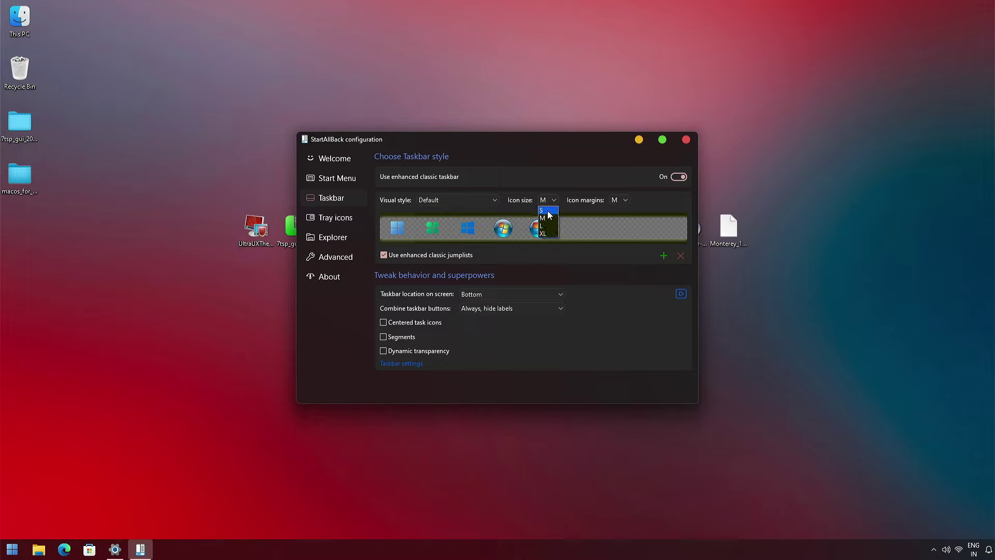
click(546, 210)
click(626, 203)
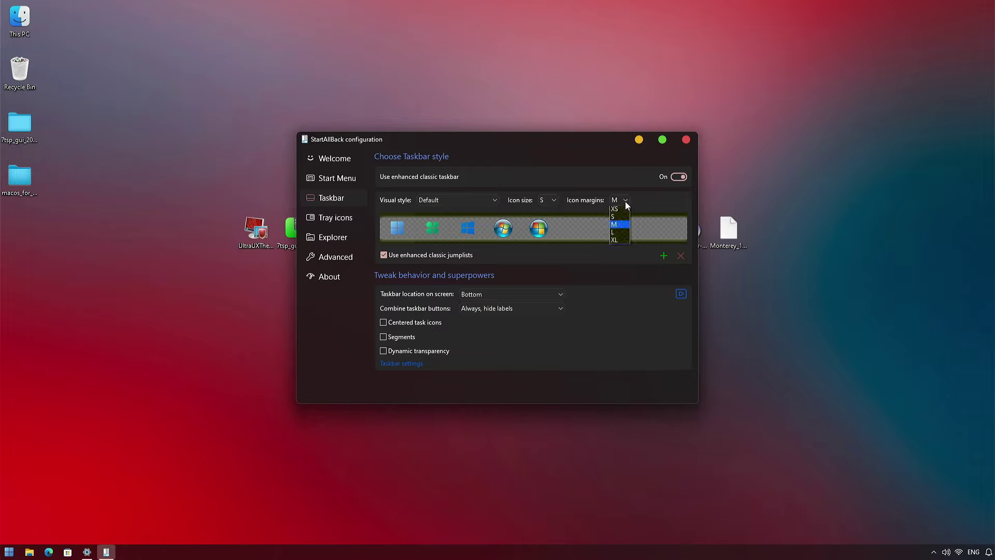
click(622, 210)
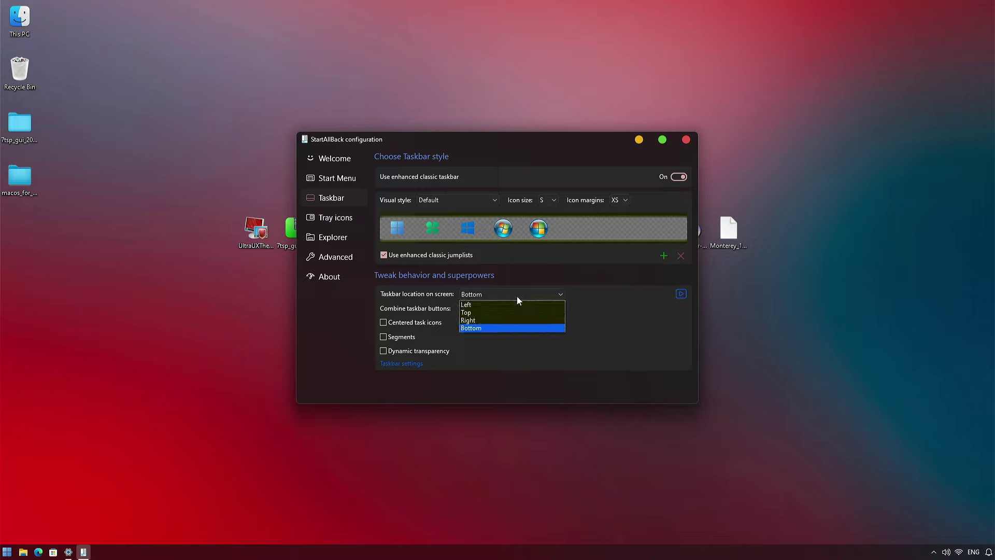
Set the taskbar location to Top and enable centered task icons and segments with the Just central segment option
click(514, 311)
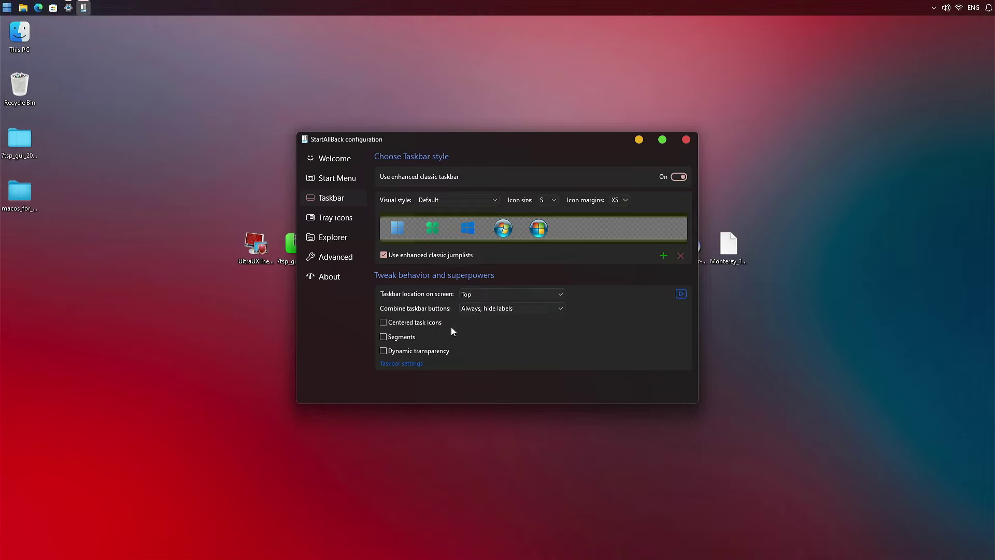
click(384, 323)
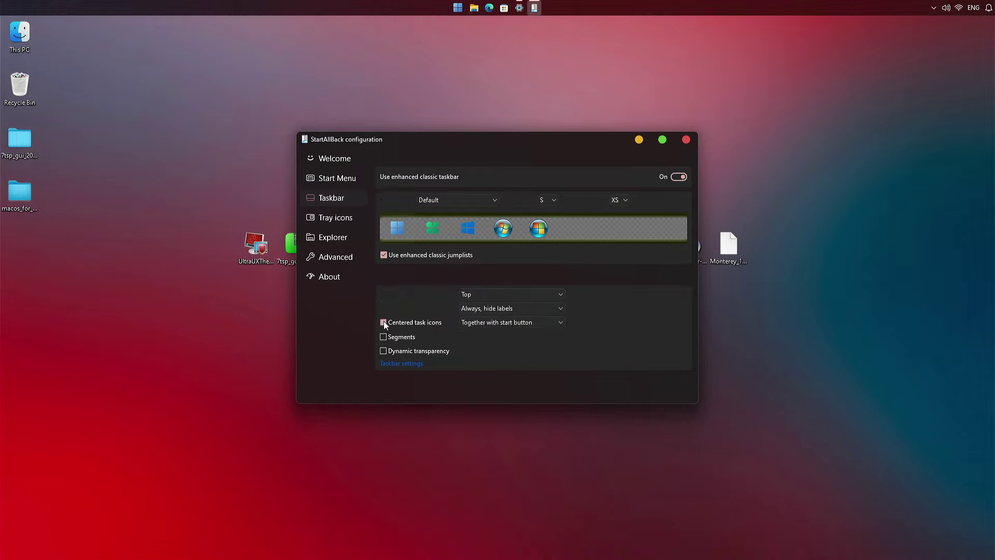
click(382, 337)
click(502, 341)
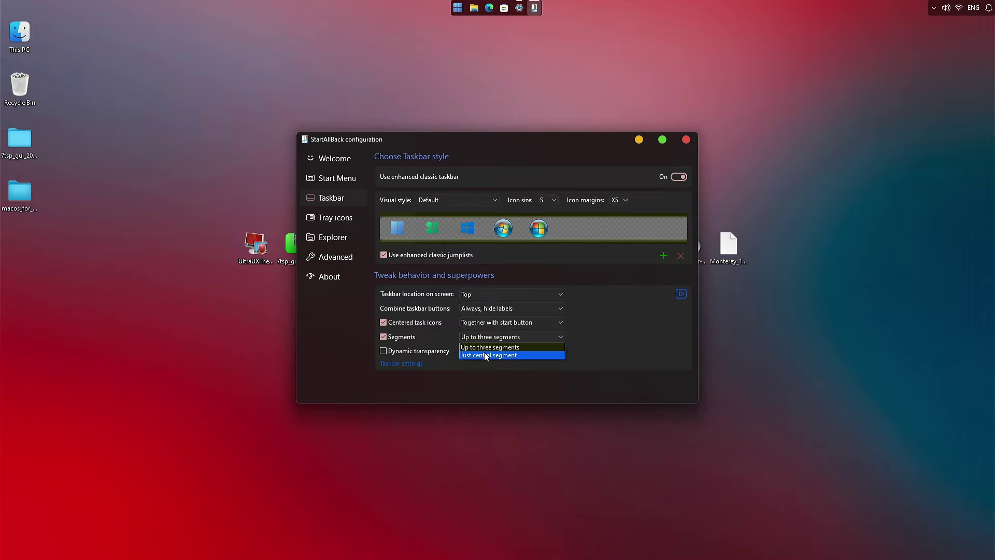
click(486, 354)
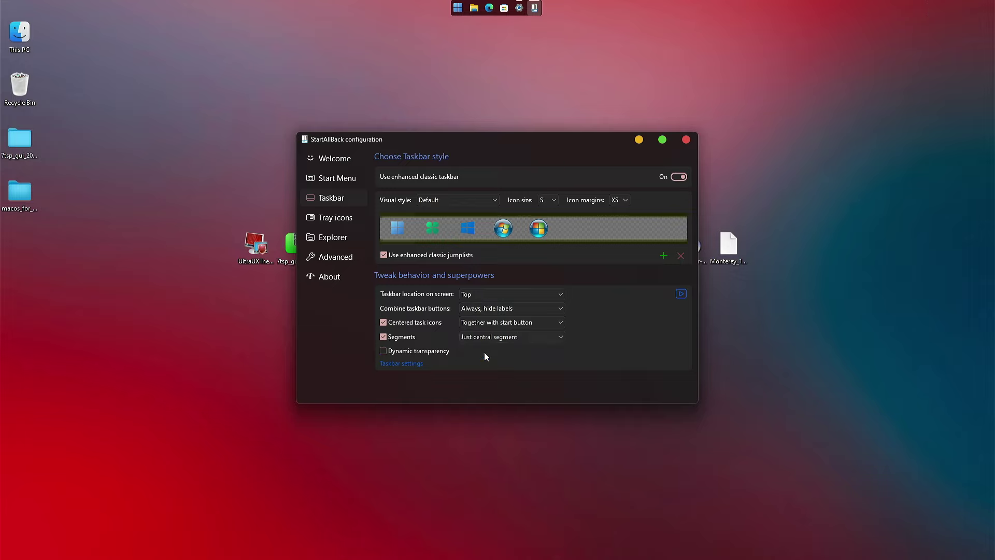
Set the Explorer style to Win7 Command Bar, enable the details pane on bottom and accent-color colorizing, and close the configuration
click(334, 238)
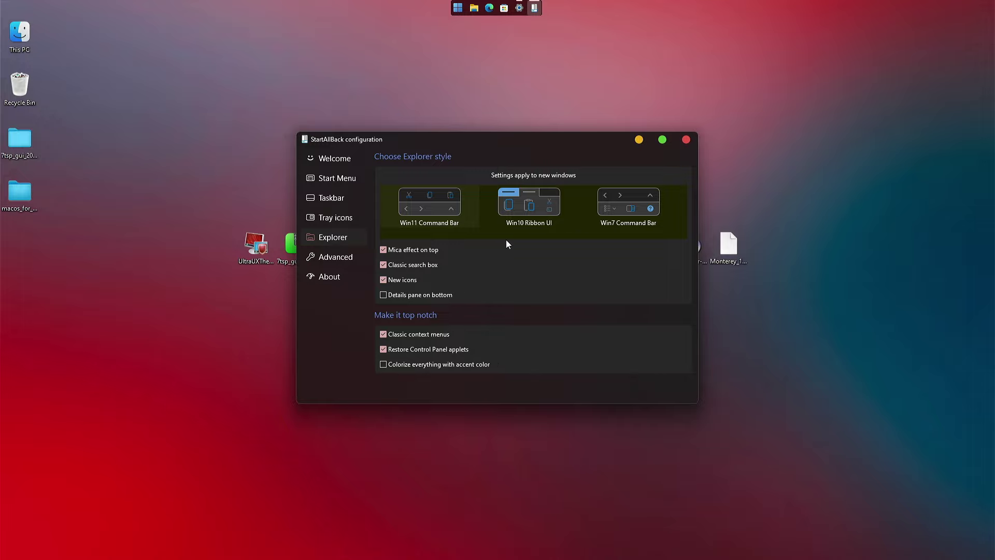
click(630, 213)
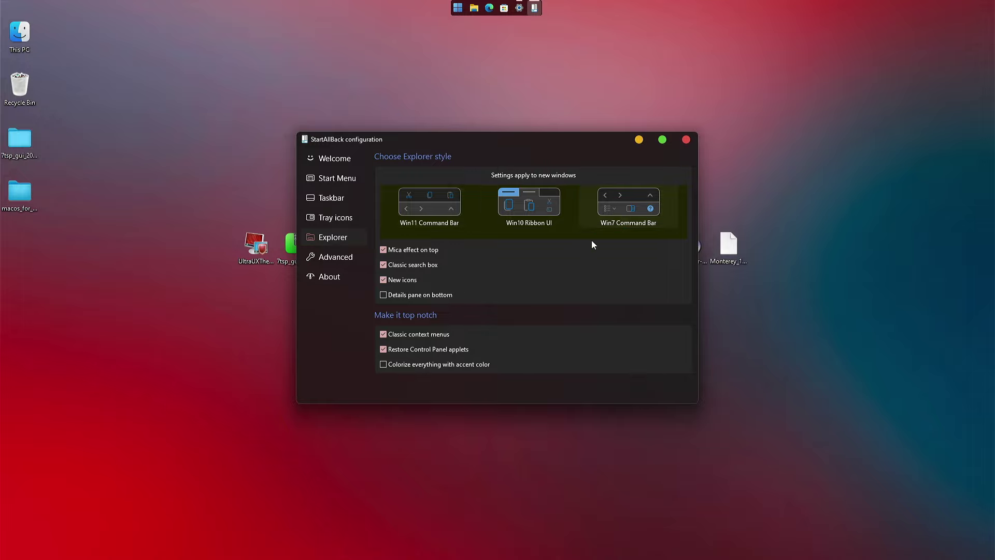
click(384, 294)
click(383, 364)
click(686, 140)
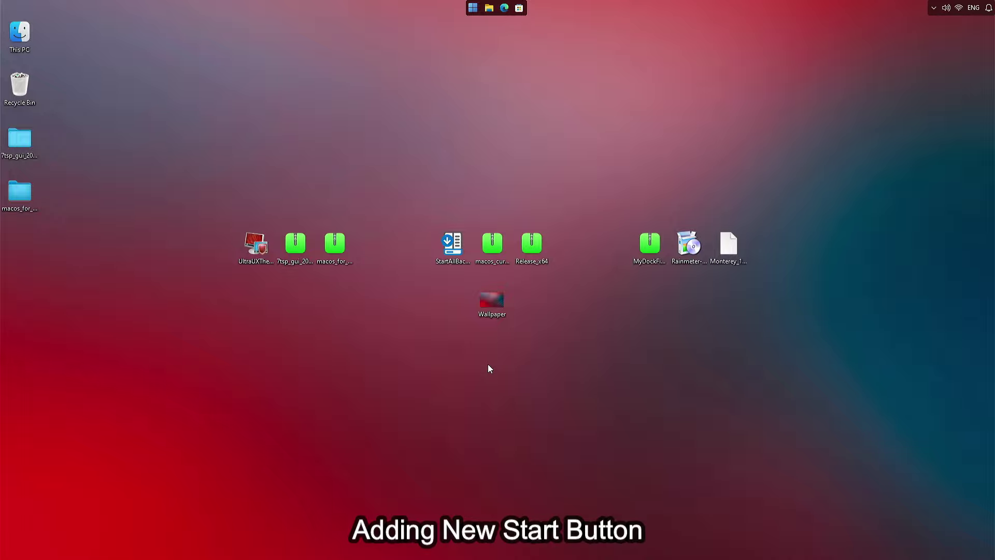
Reopen the StartAllBack configuration and add all four mac and Win start button images from the macOS pack's StartAllBack_Orbs folder on the desktop
right_click(474, 15)
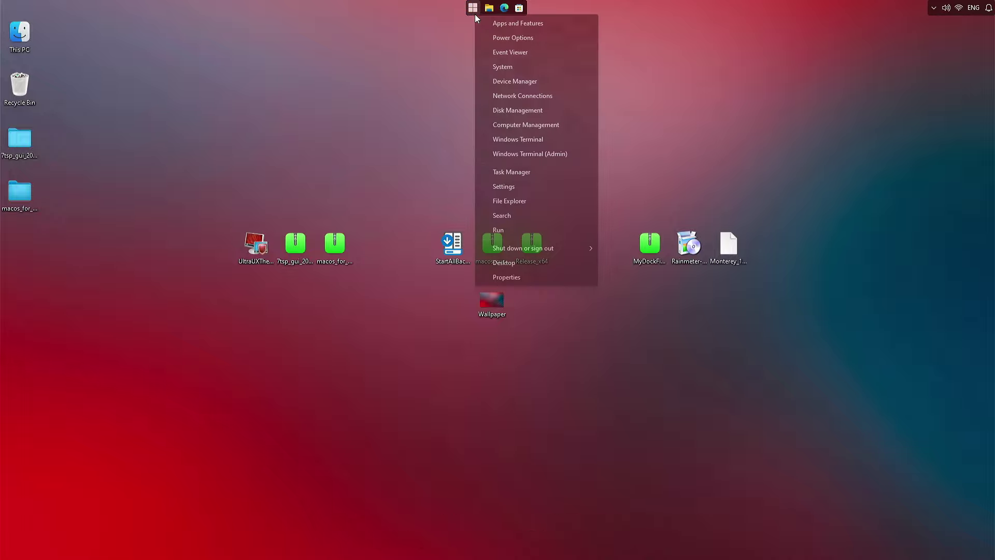
click(490, 277)
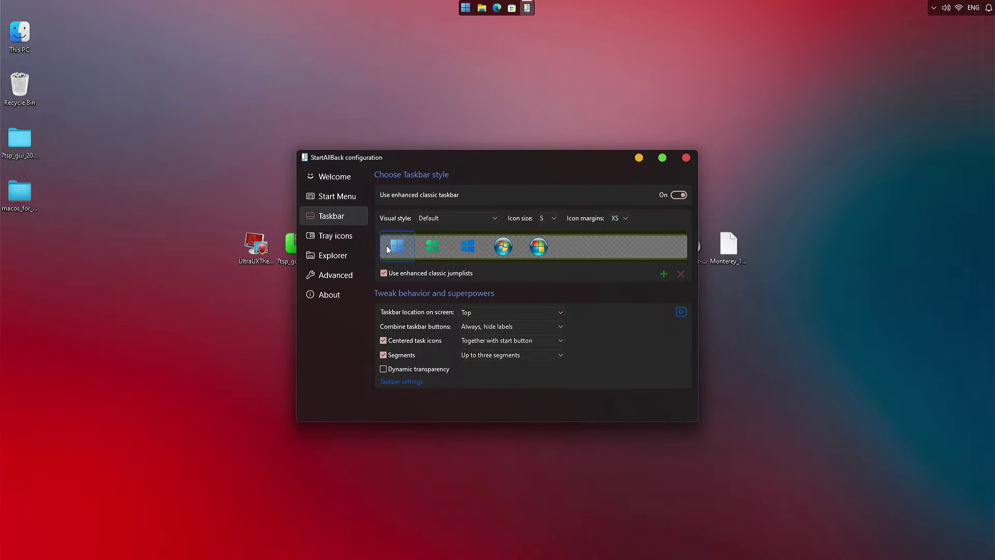
click(663, 274)
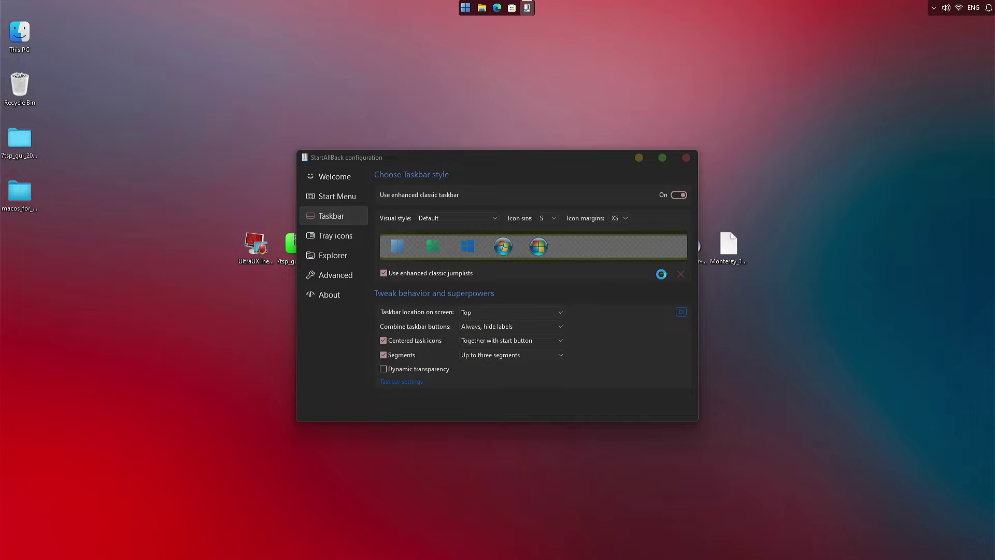
click(343, 245)
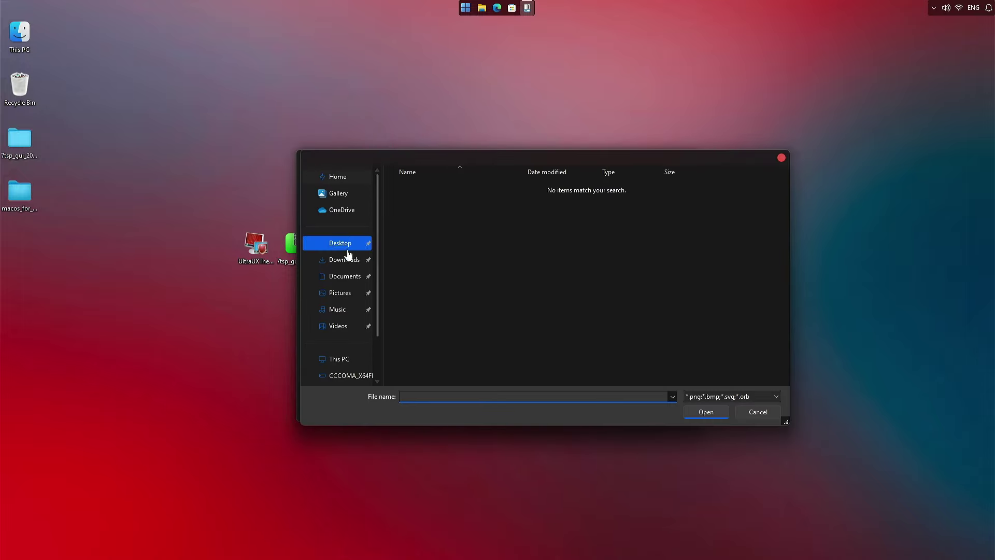
double_click(443, 207)
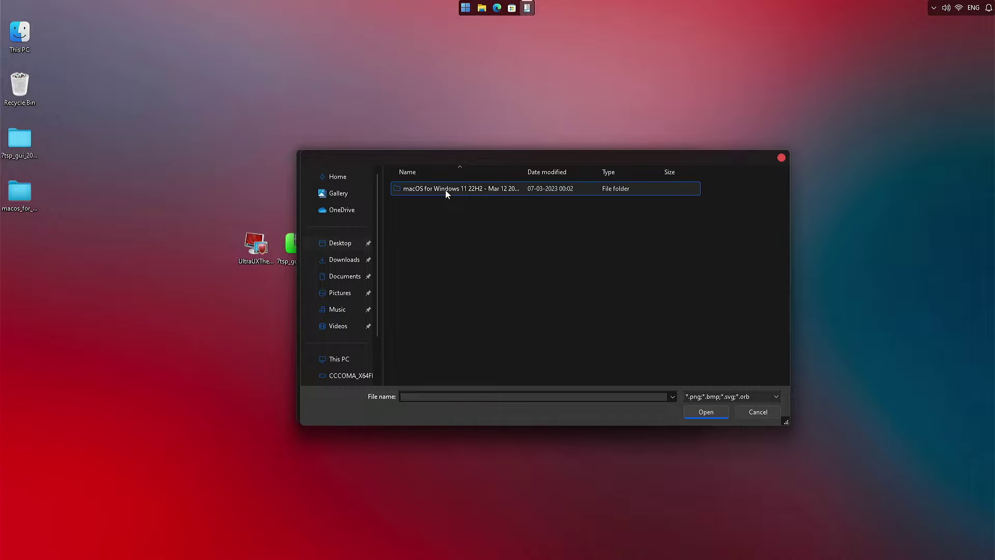
double_click(445, 190)
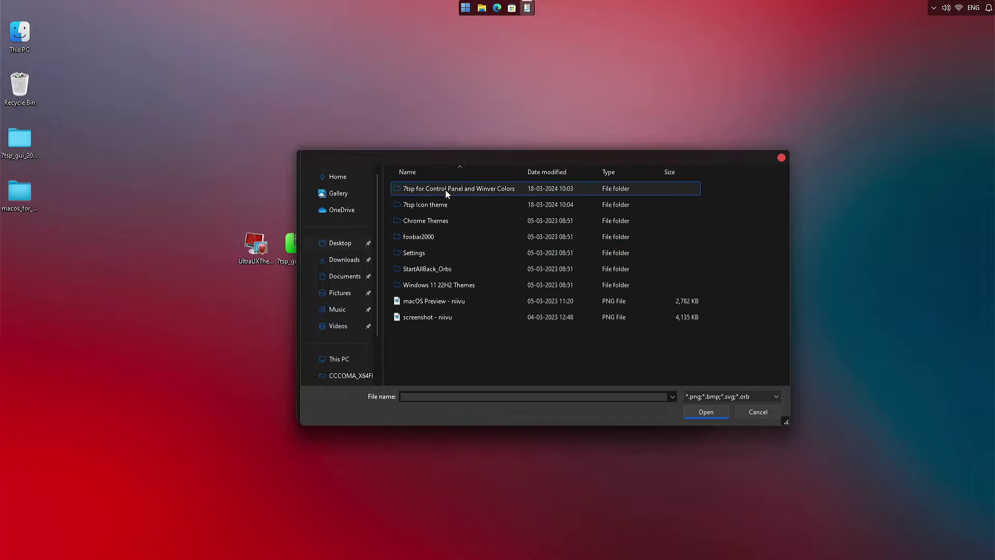
double_click(453, 268)
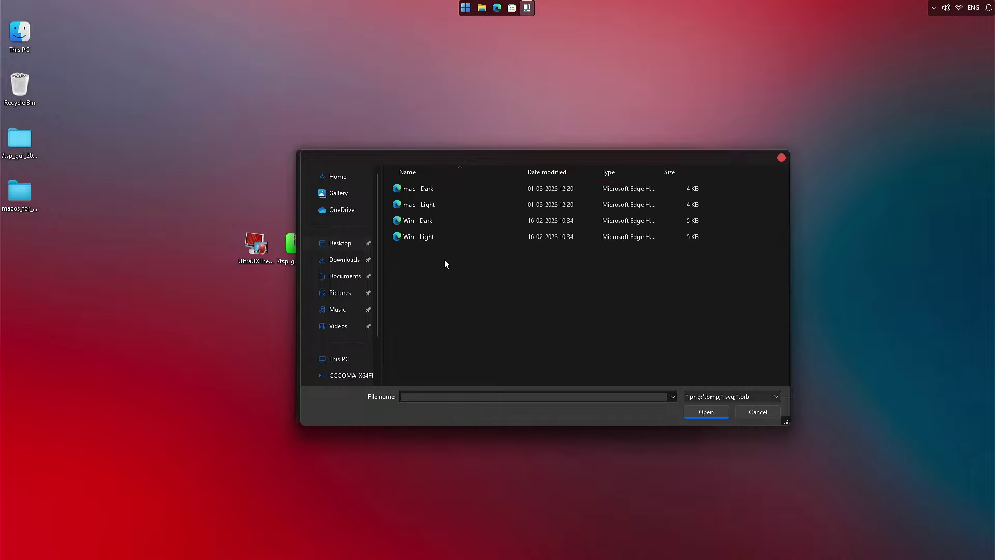
drag(444, 259, 475, 180)
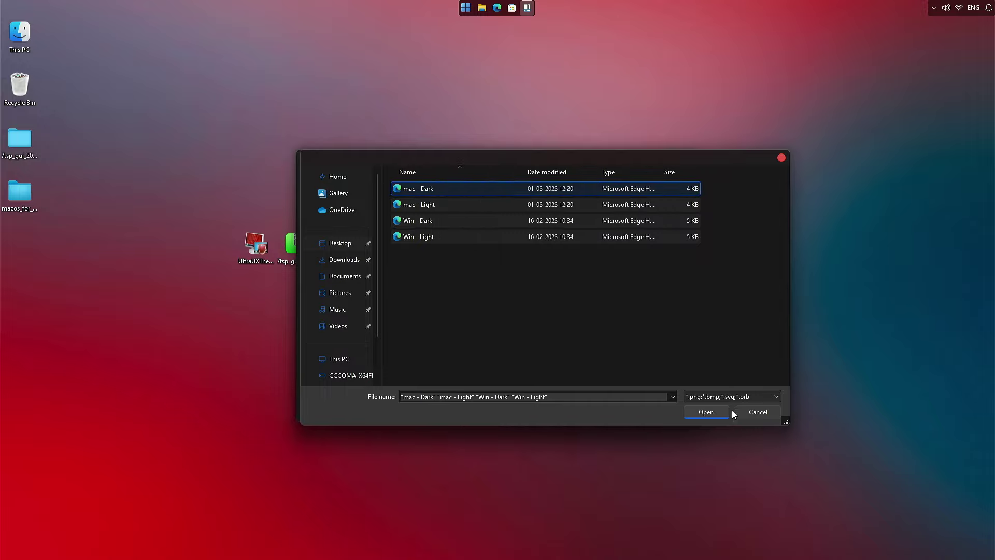
click(699, 411)
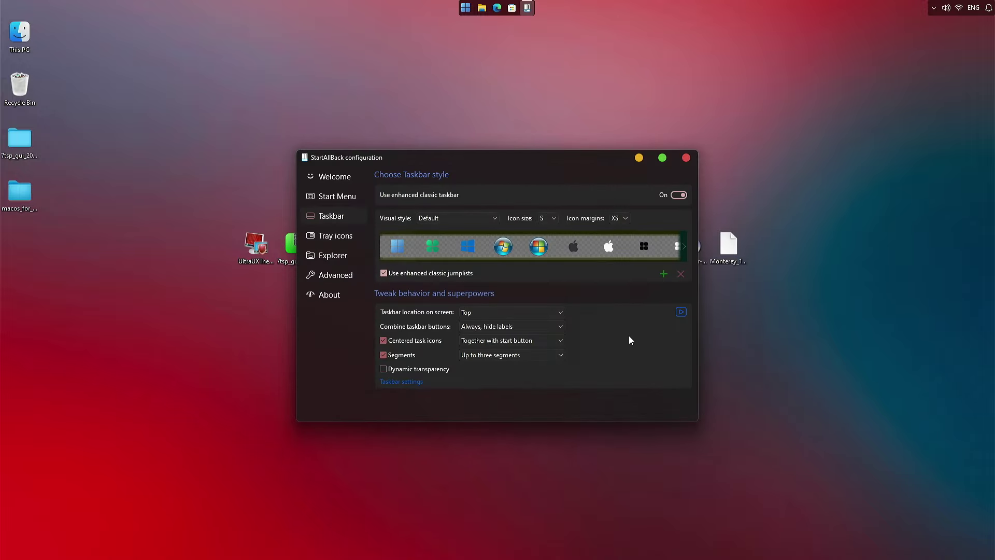
Choose the white Apple logo as the start button and close the StartAllBack configuration
click(684, 247)
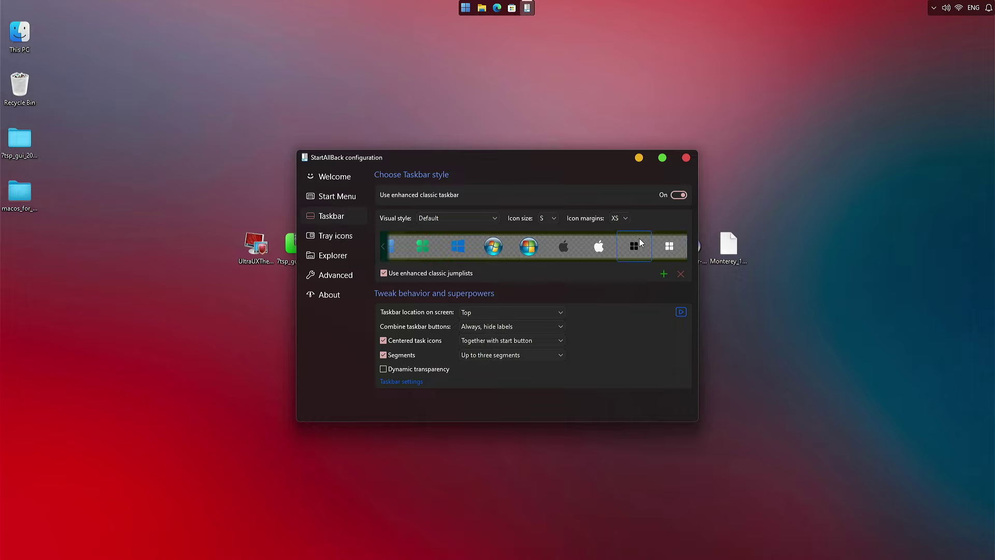
click(597, 247)
click(684, 157)
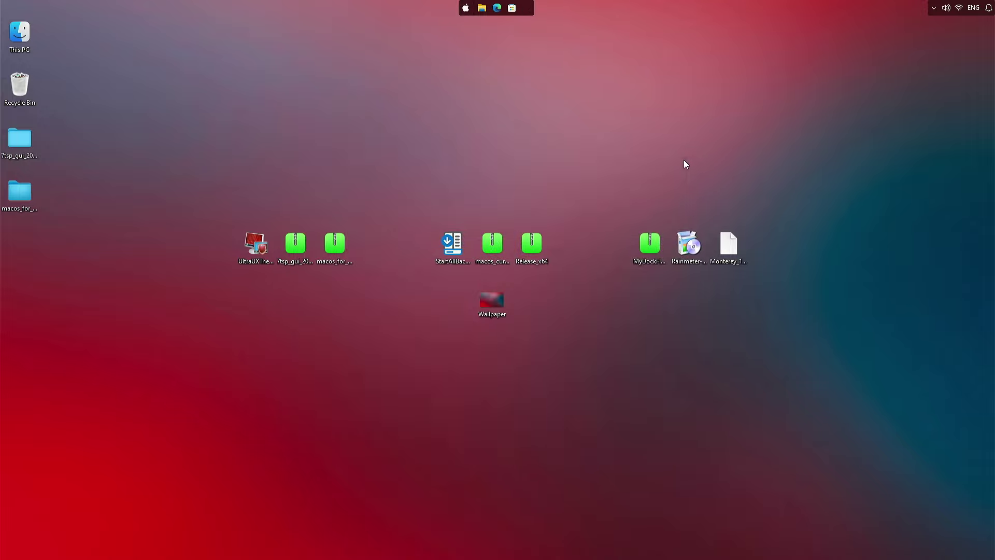
Extract the macOS cursors archive to its own folder on the desktop with WinRAR and open the extracted folder
click(496, 252)
right_click(496, 251)
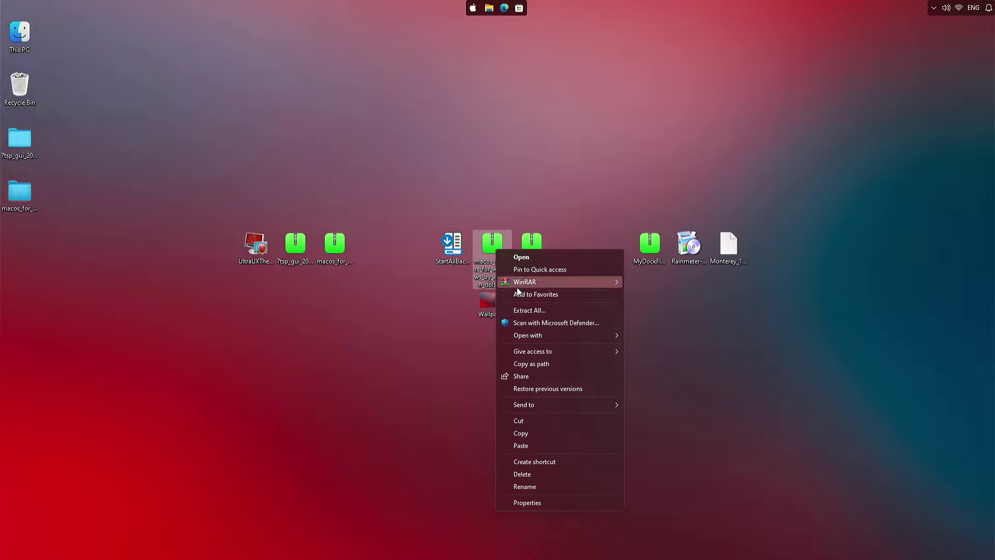
mouse_move(527, 285)
click(642, 295)
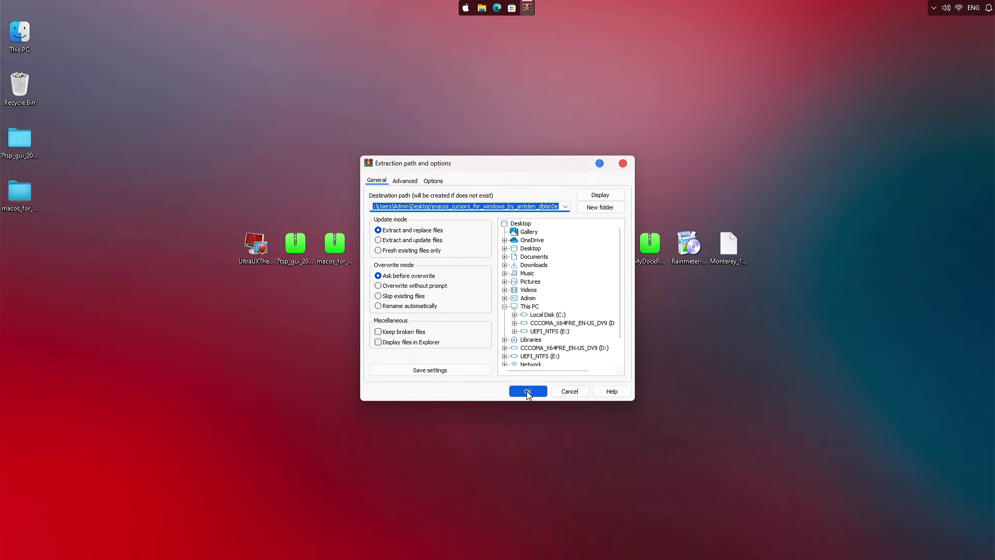
click(526, 391)
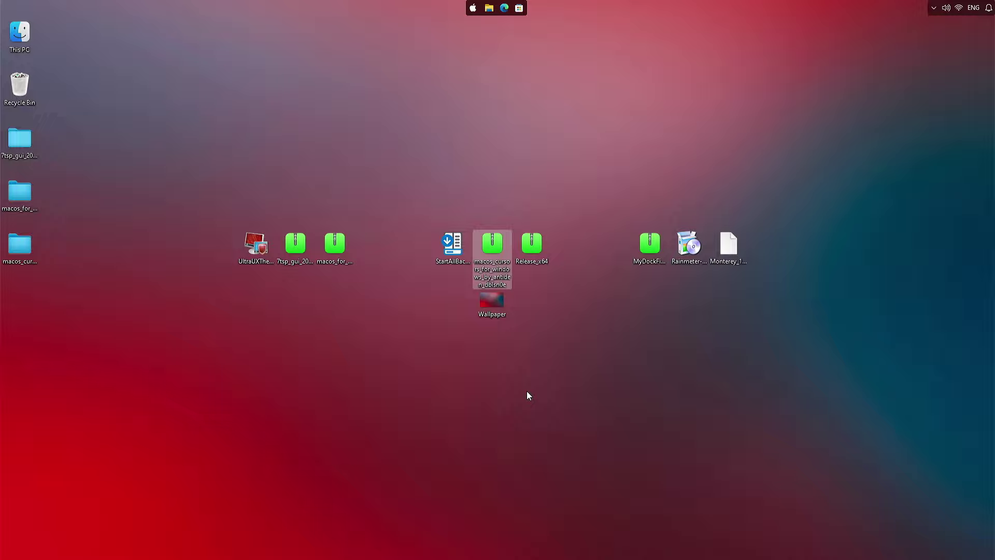
double_click(32, 246)
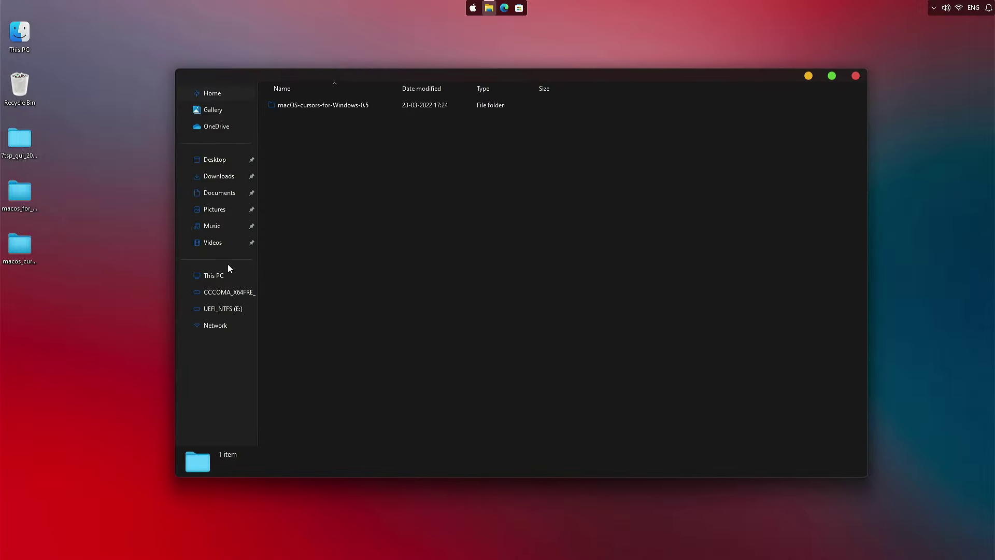
Install the macOS cursors from the Normal set in the Sierra and newer, No Shadow folder using its Install setup file, allowing the changes
double_click(366, 107)
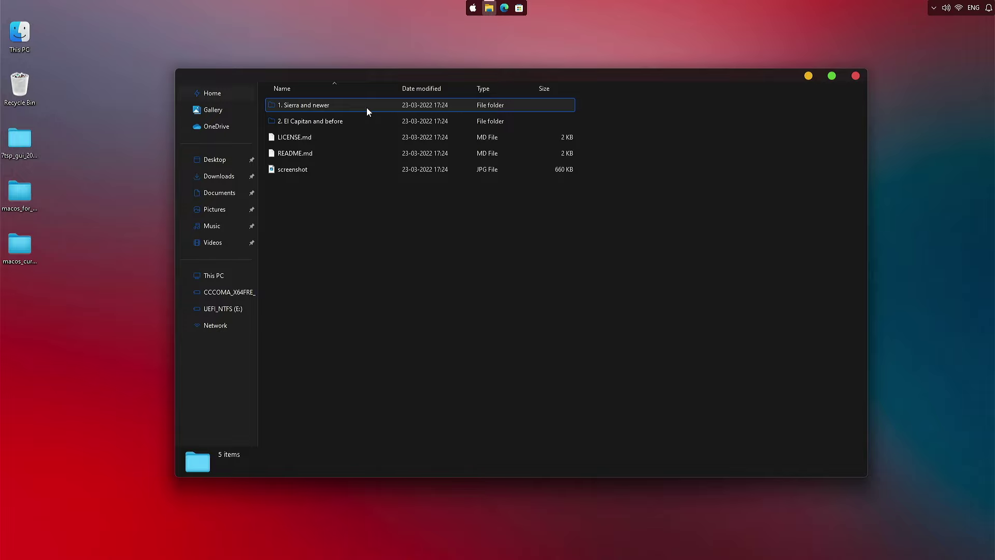
double_click(297, 107)
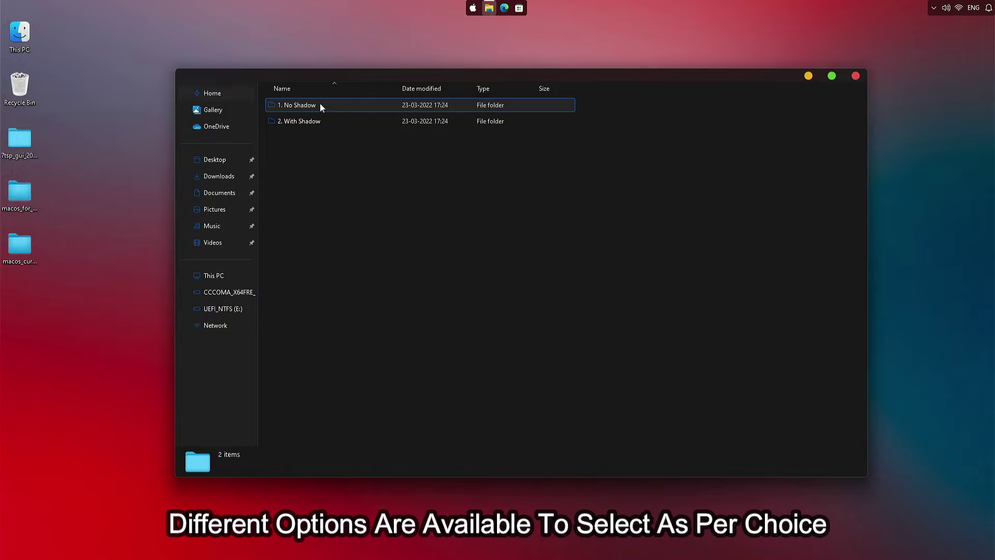
double_click(320, 105)
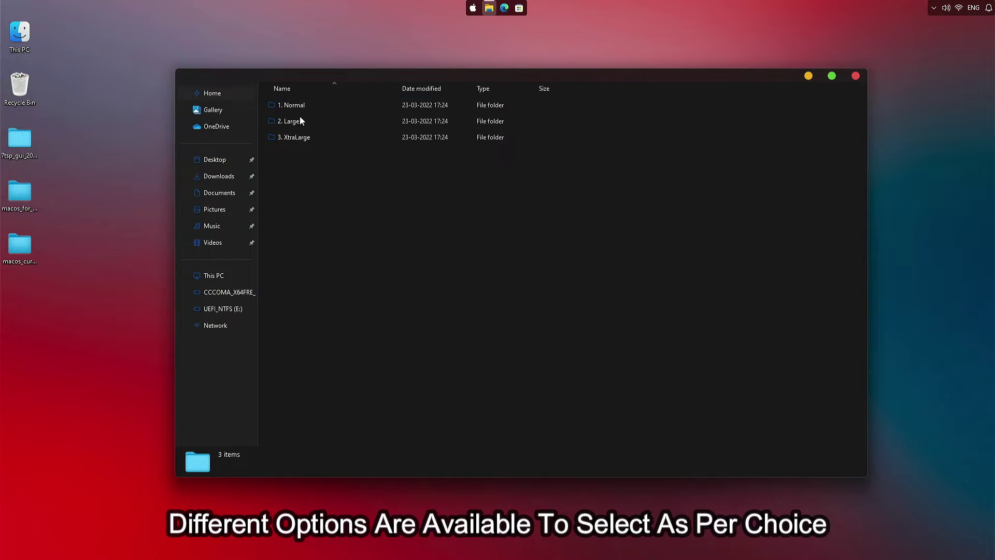
double_click(297, 108)
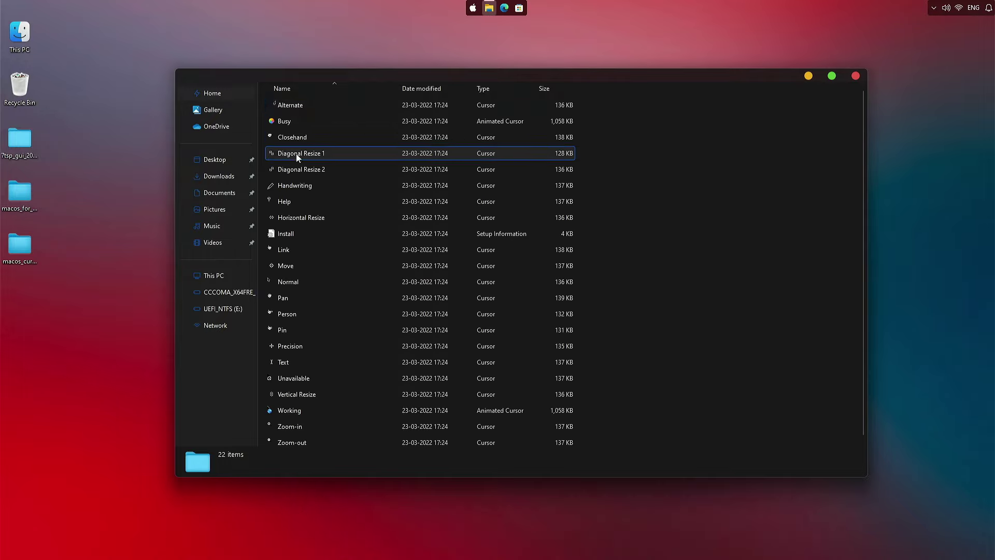
right_click(298, 233)
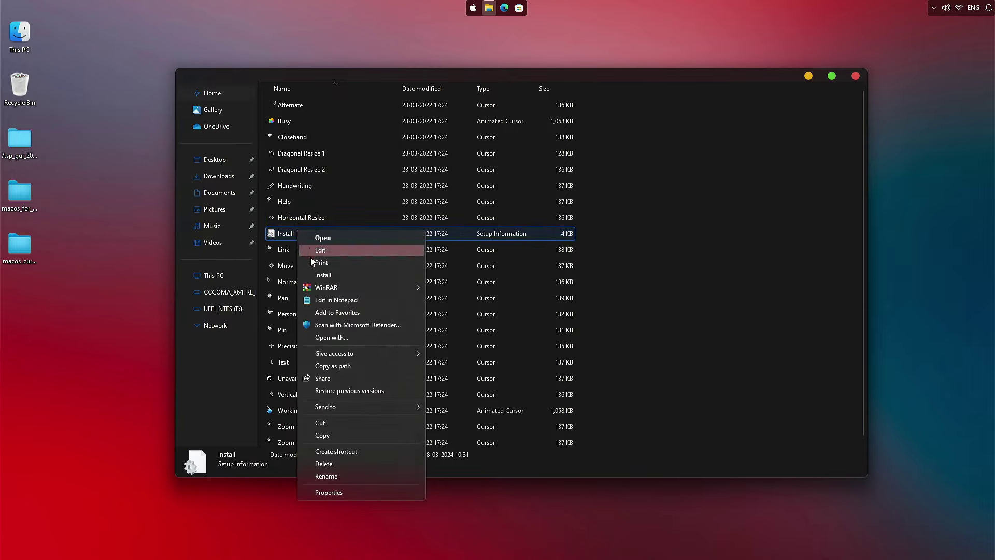
click(310, 275)
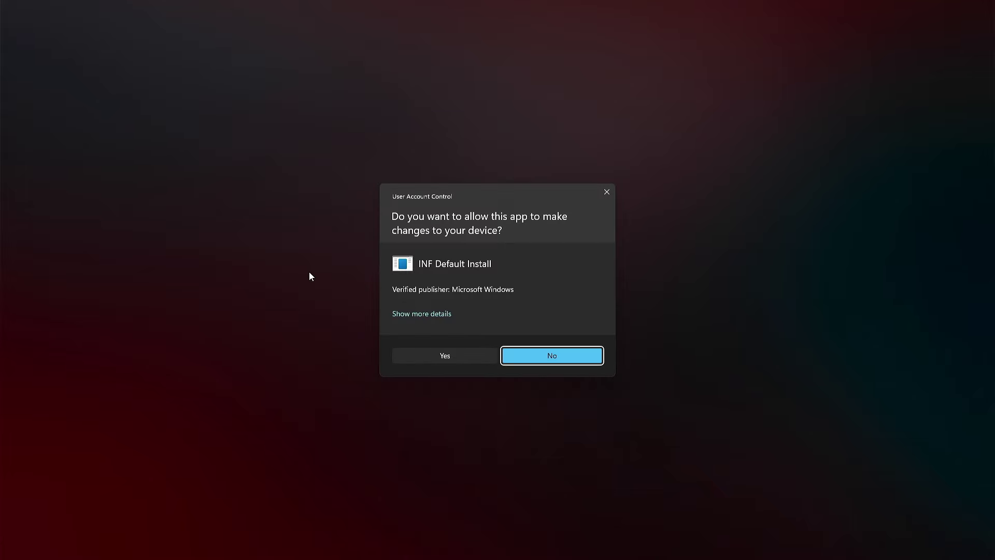
click(444, 356)
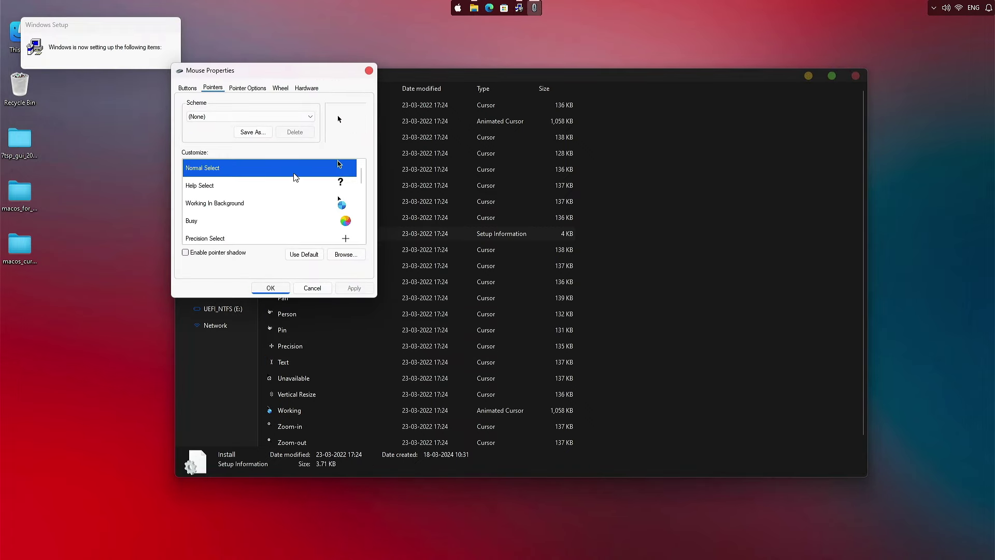
Apply the "macOS Cursors - No Shadow Newer" pointer scheme, and close the mouse properties and the cursors folder
click(240, 117)
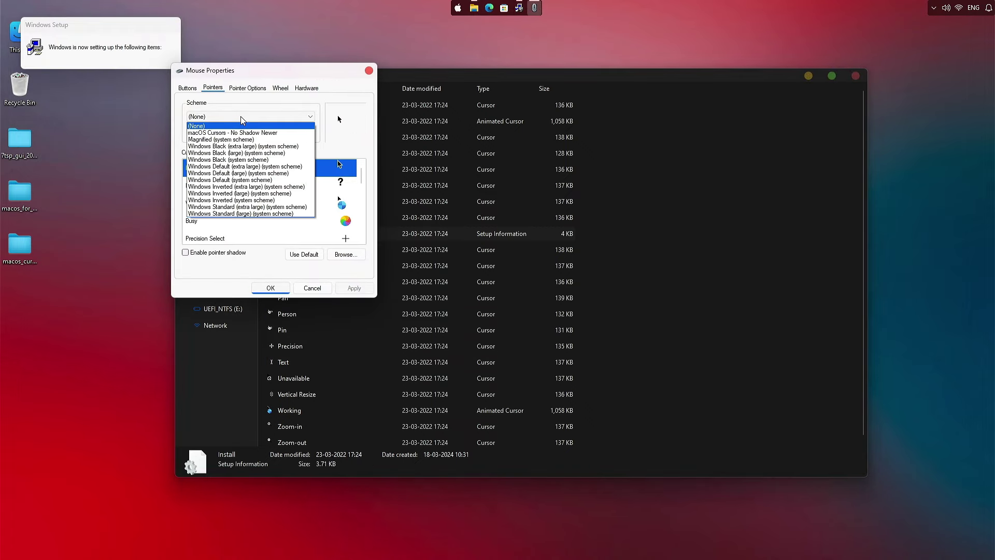
click(241, 134)
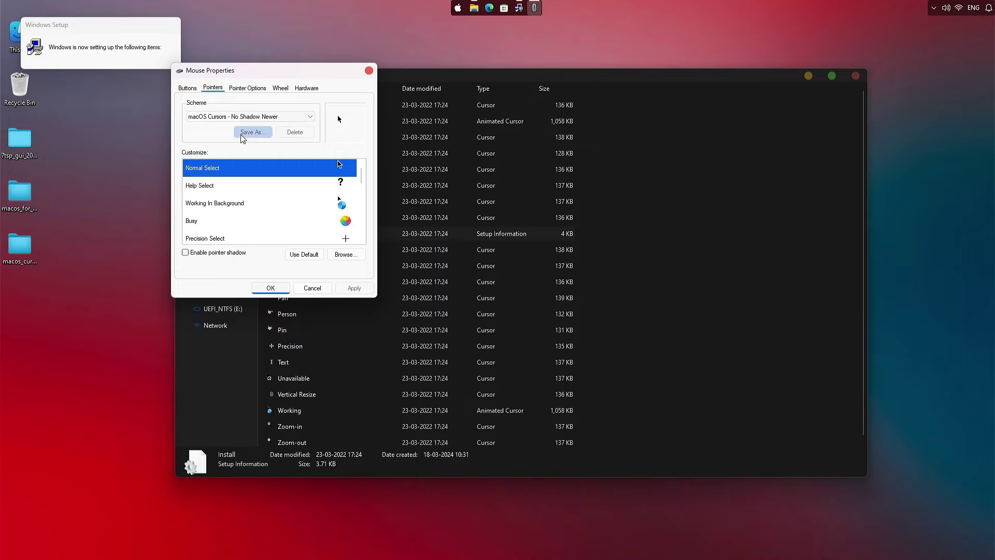
click(353, 288)
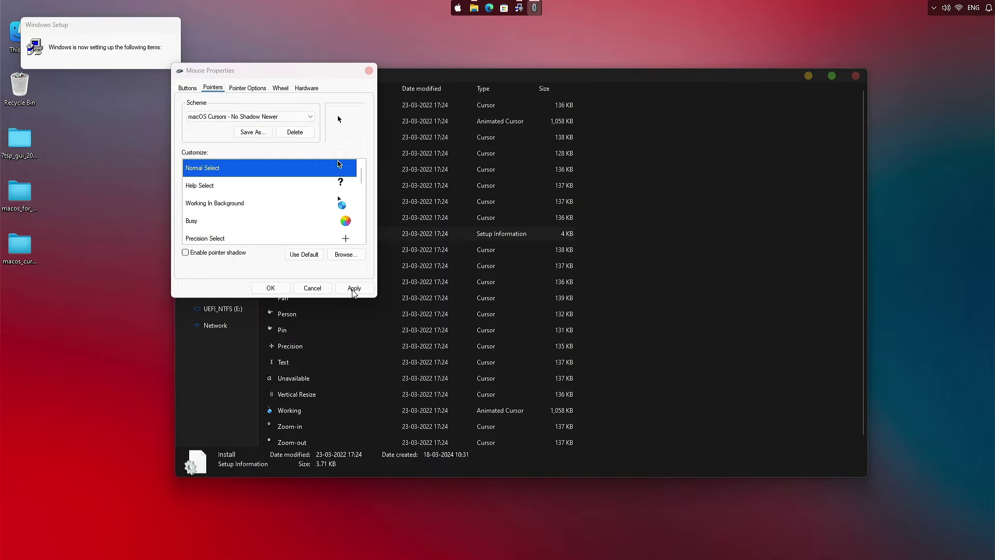
click(534, 334)
click(271, 287)
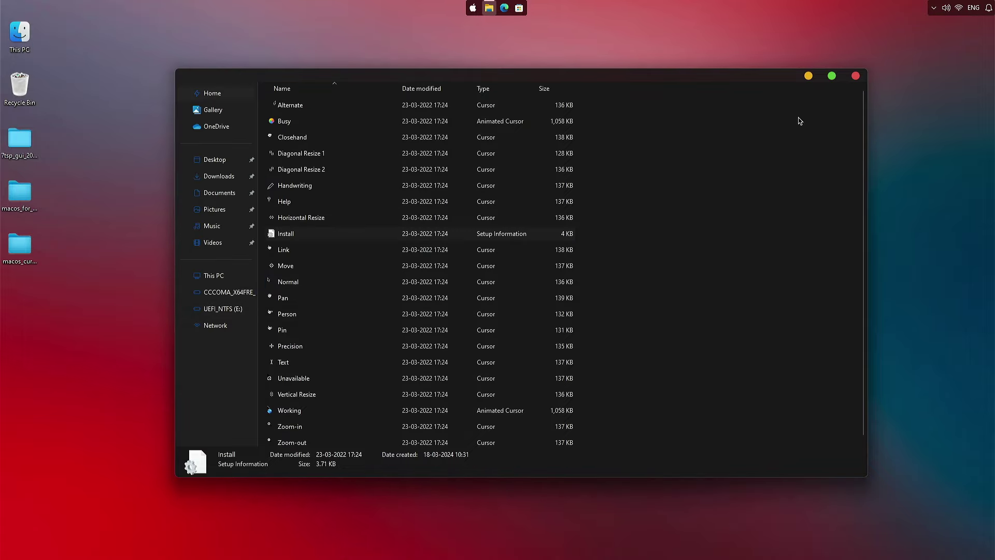
click(855, 77)
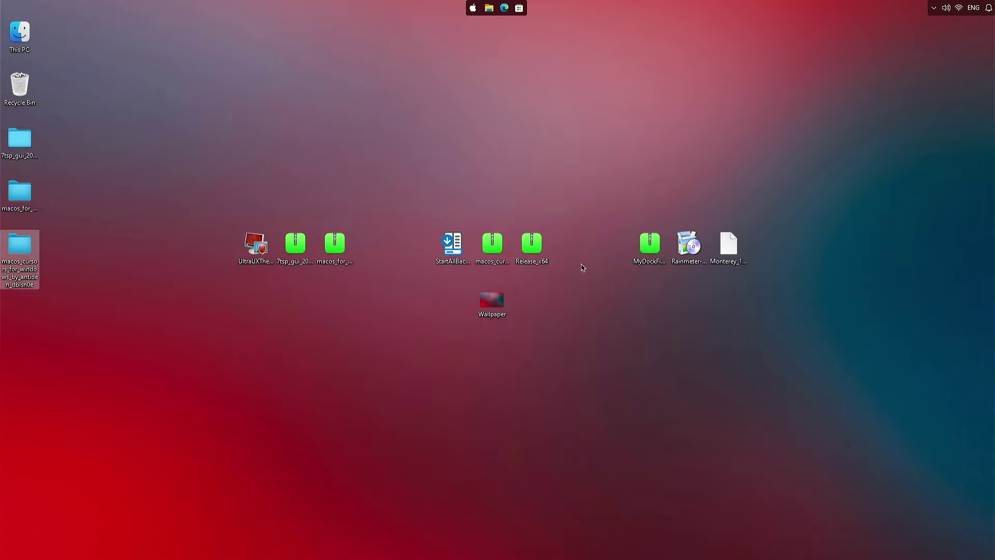
Extract the Release_x64 archive to its own desktop folder with WinRAR and open the Release folder inside it
right_click(519, 249)
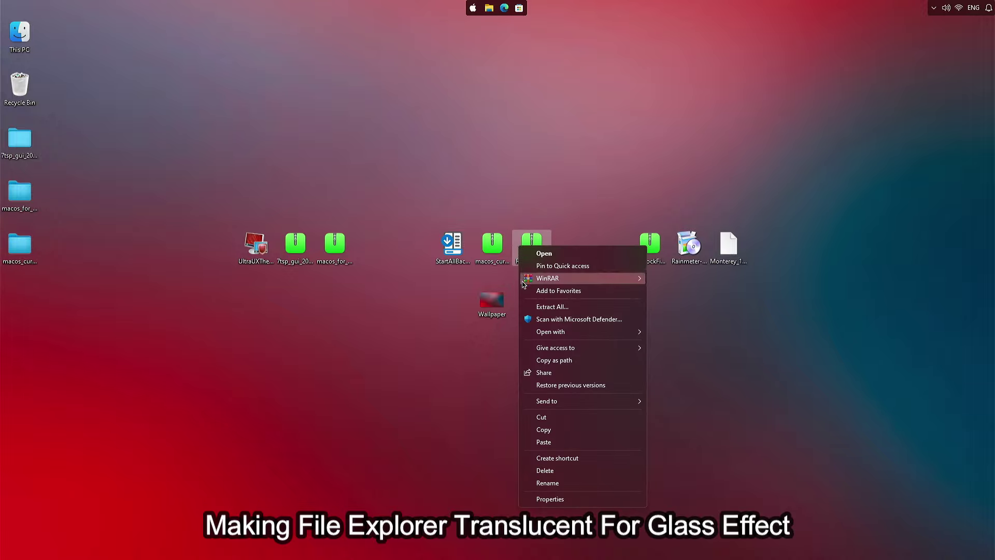
mouse_move(593, 284)
click(666, 291)
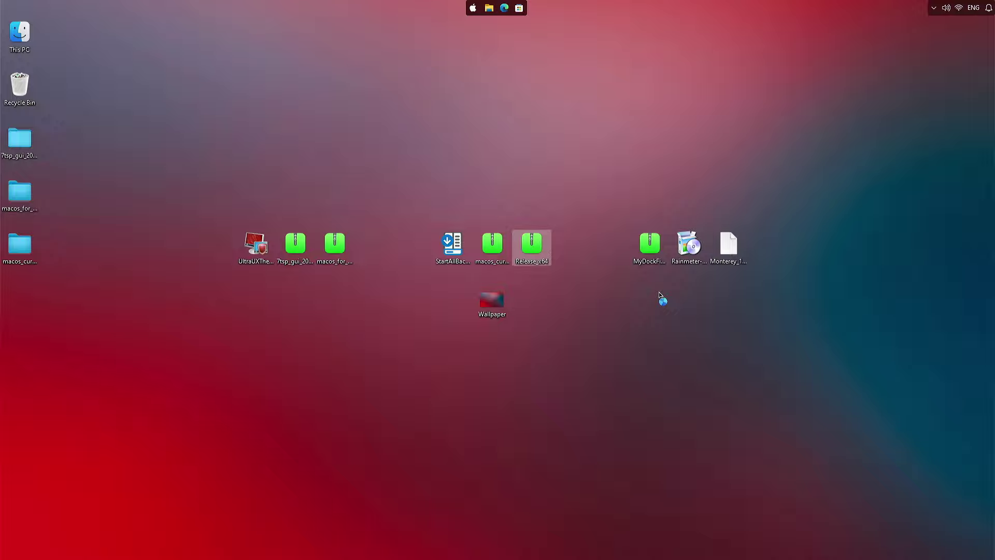
click(528, 391)
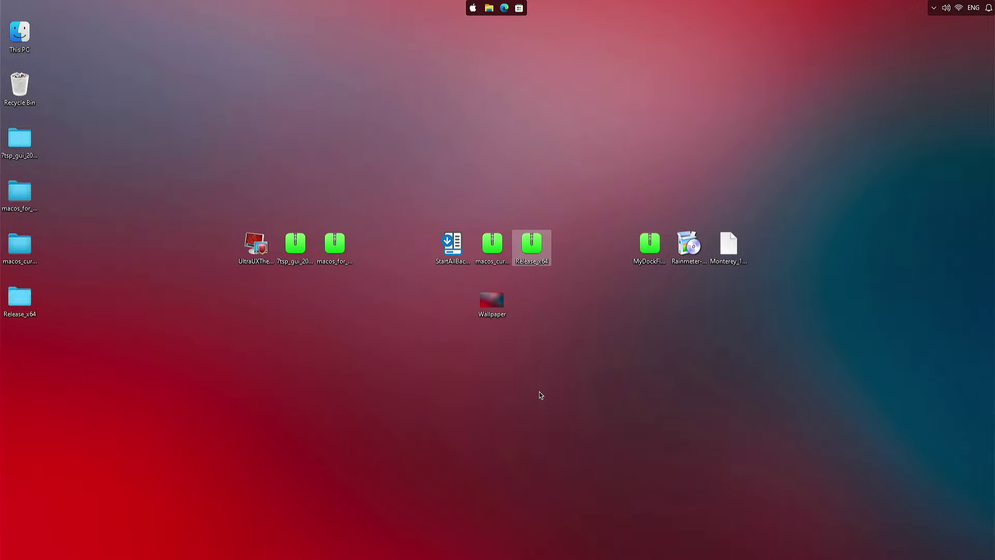
click(27, 307)
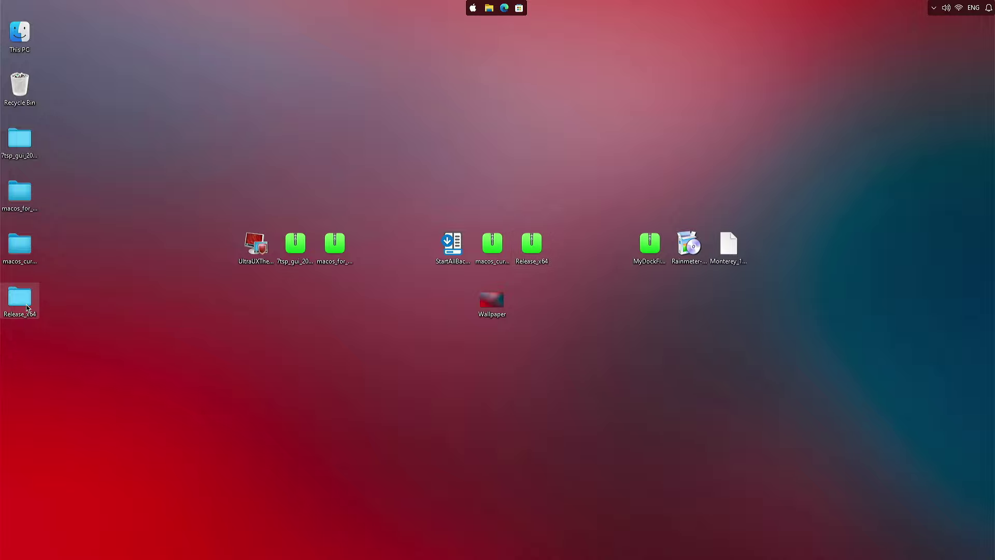
double_click(27, 307)
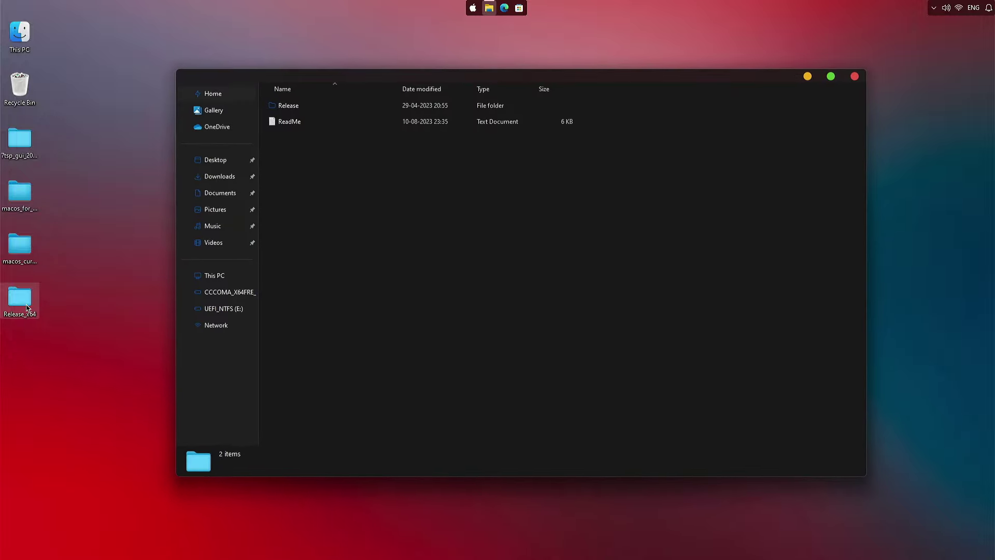
double_click(287, 106)
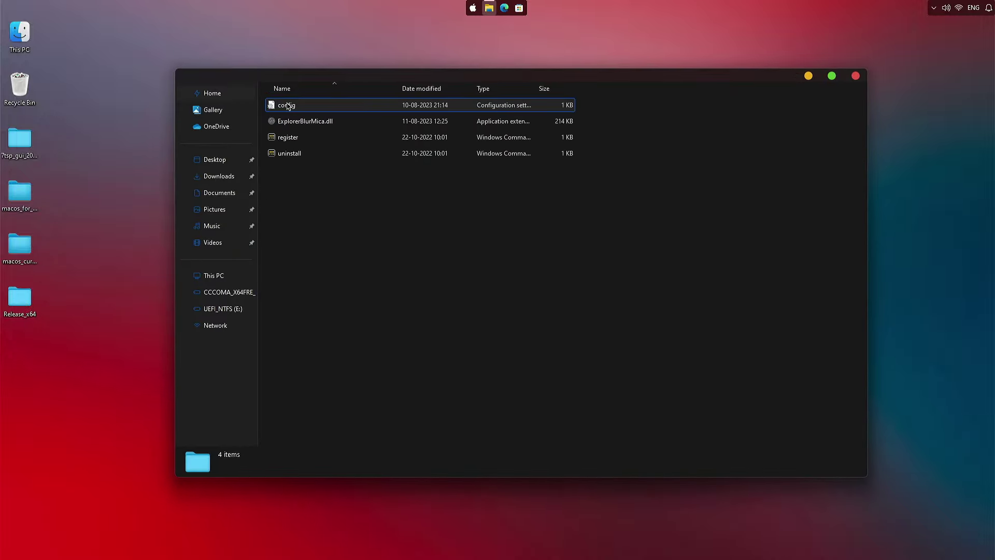
Run the register script as administrator to register ExplorerBlurMica.dll, and reopen File Explorer to check its translucency before closing it
click(289, 140)
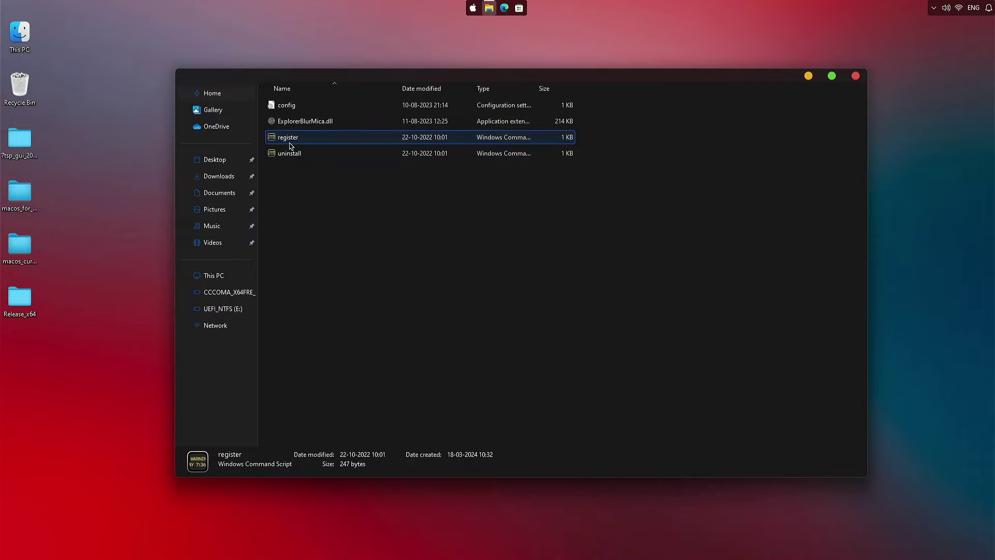
right_click(291, 145)
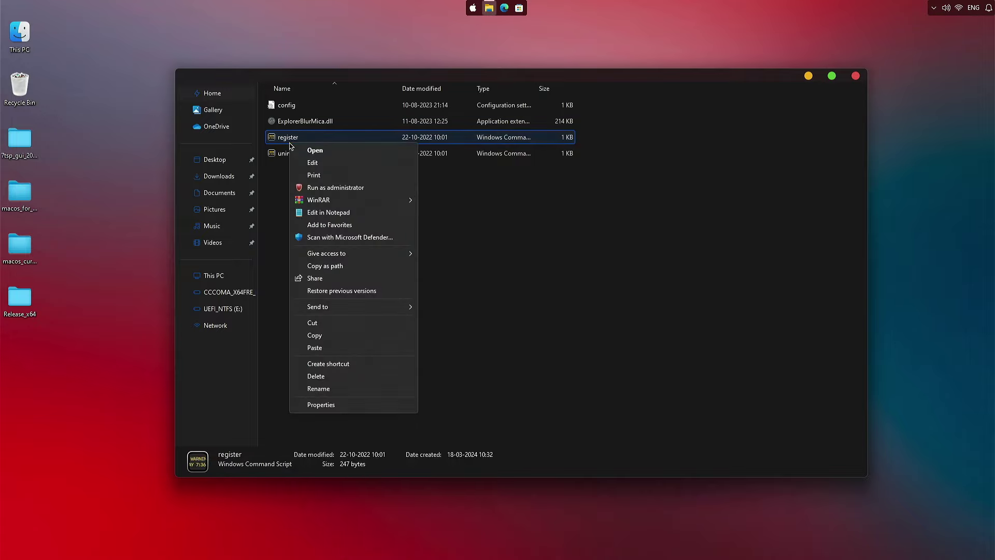
click(313, 188)
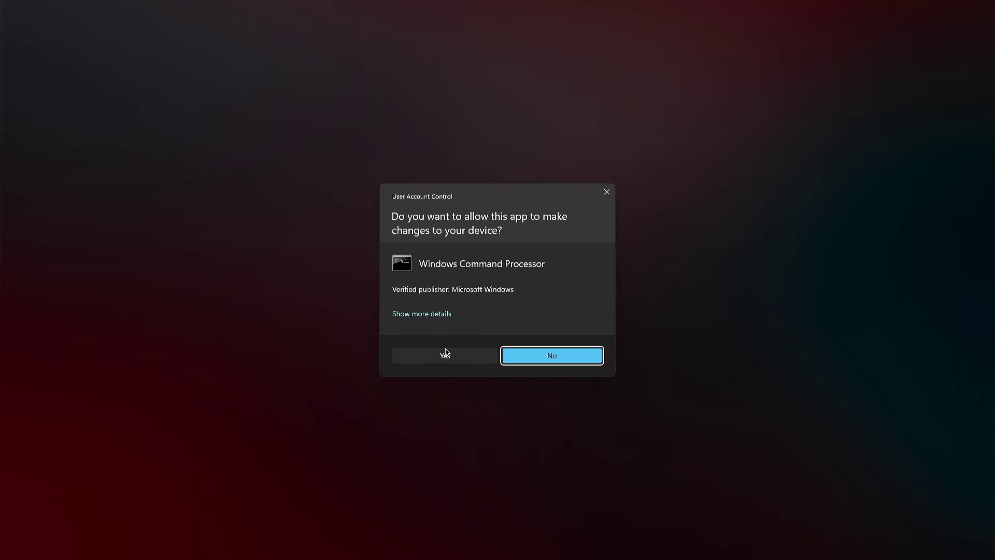
click(447, 356)
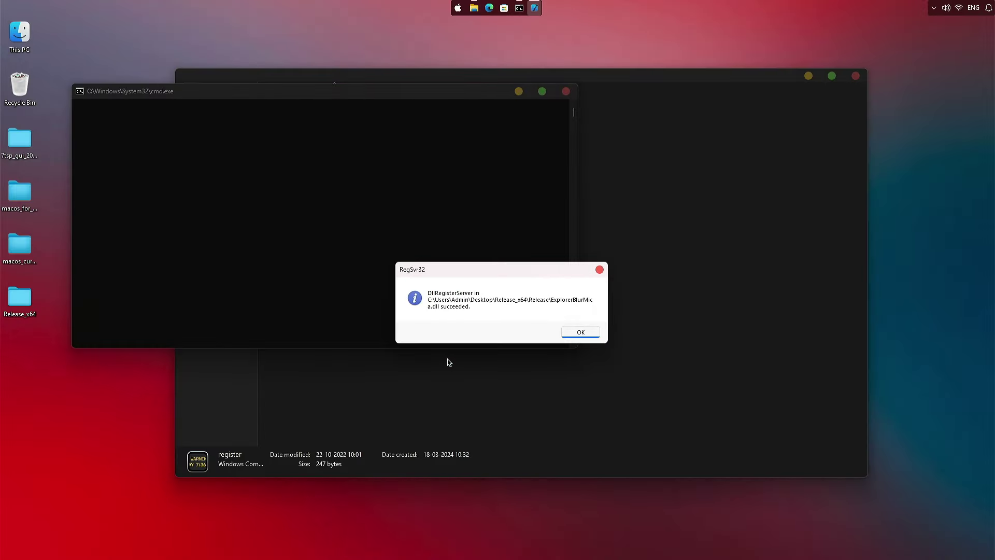
click(581, 334)
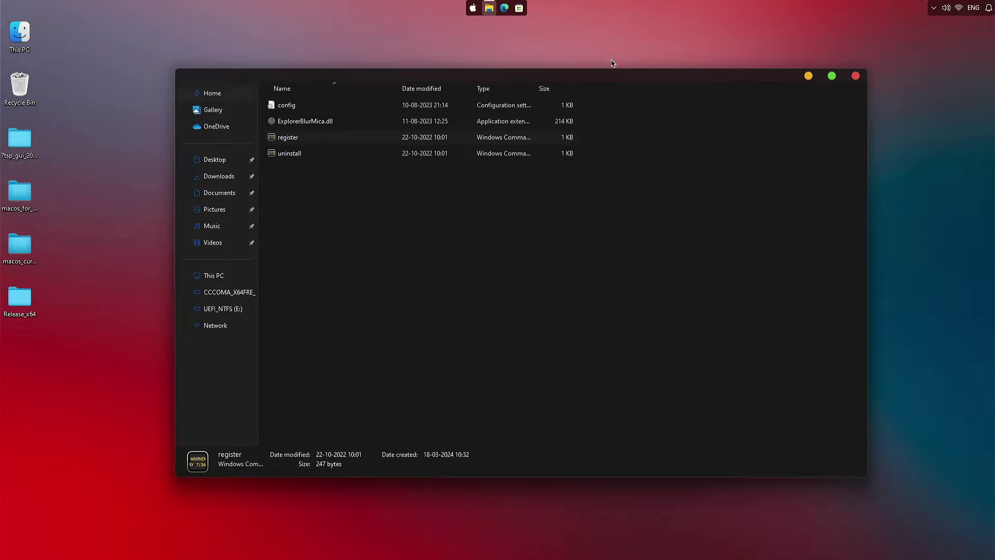
click(855, 76)
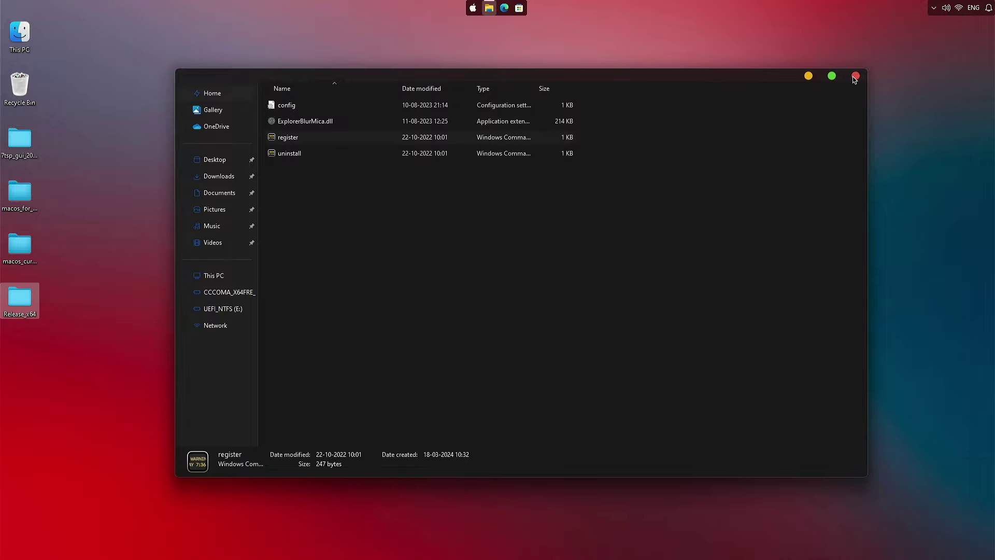
click(488, 8)
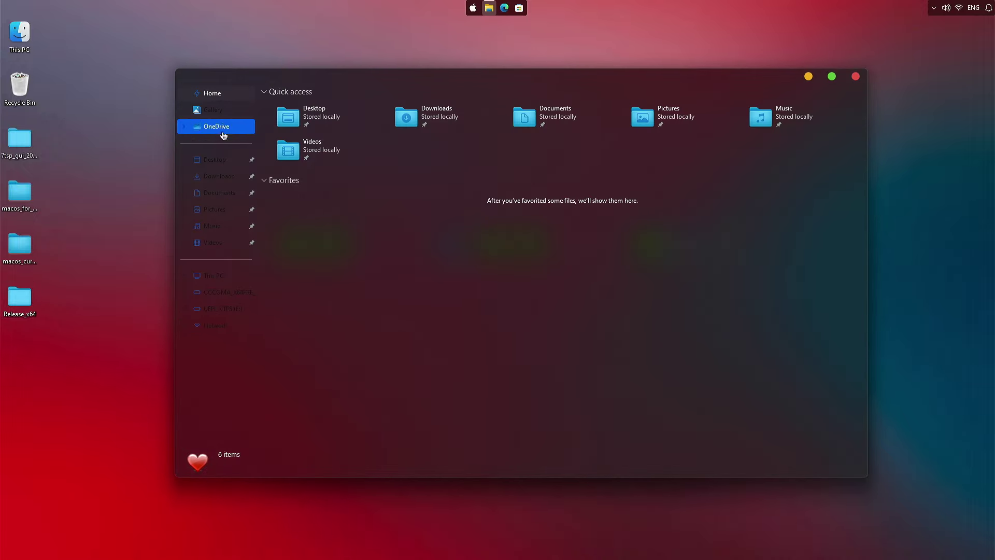
click(856, 77)
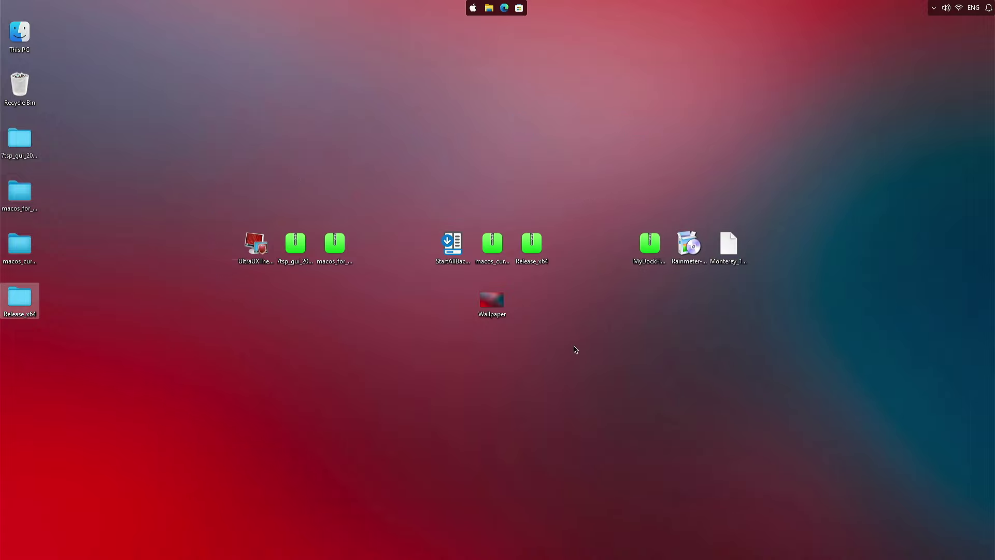
Extract the MyDockFinder archive to its own folder on the desktop with WinRAR, keeping the default extraction options
right_click(655, 248)
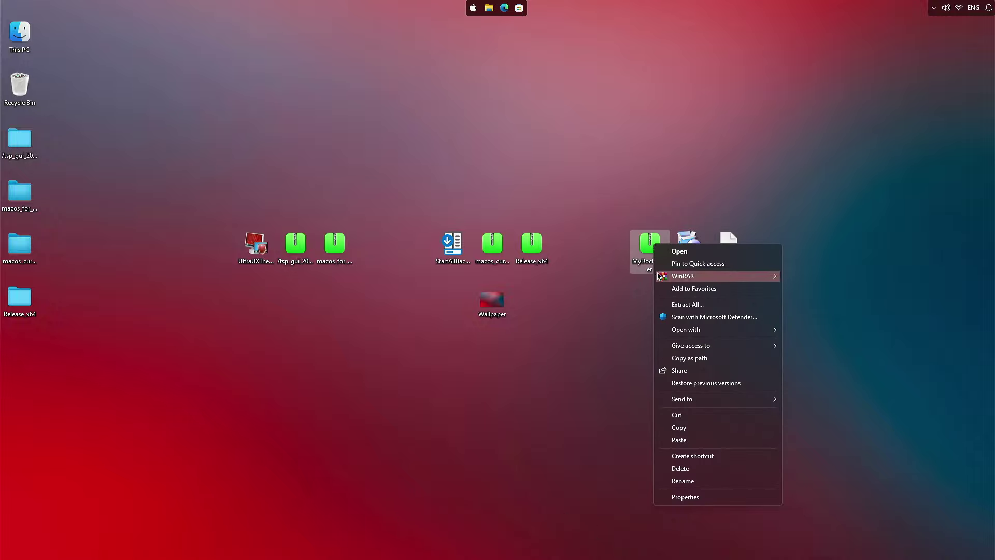
mouse_move(689, 276)
click(809, 289)
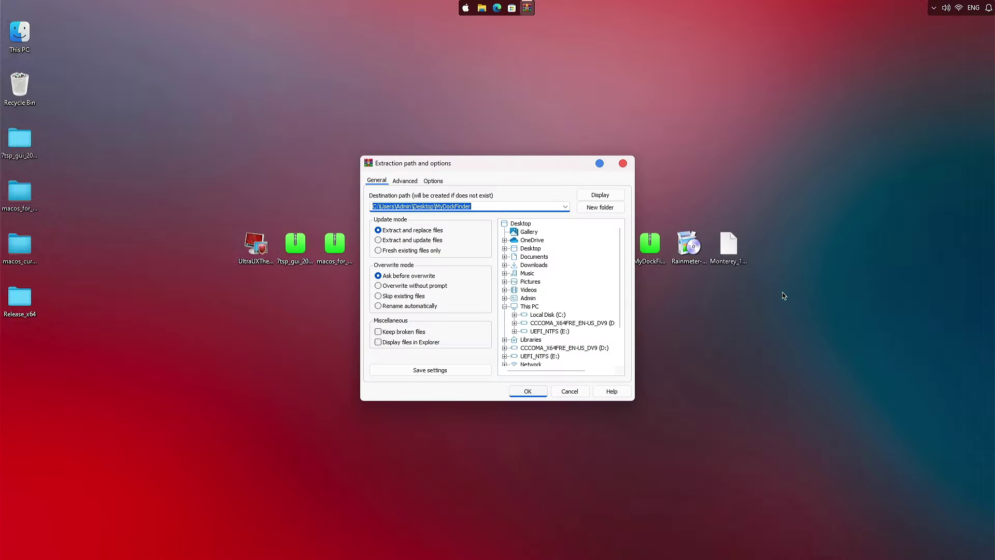
click(524, 393)
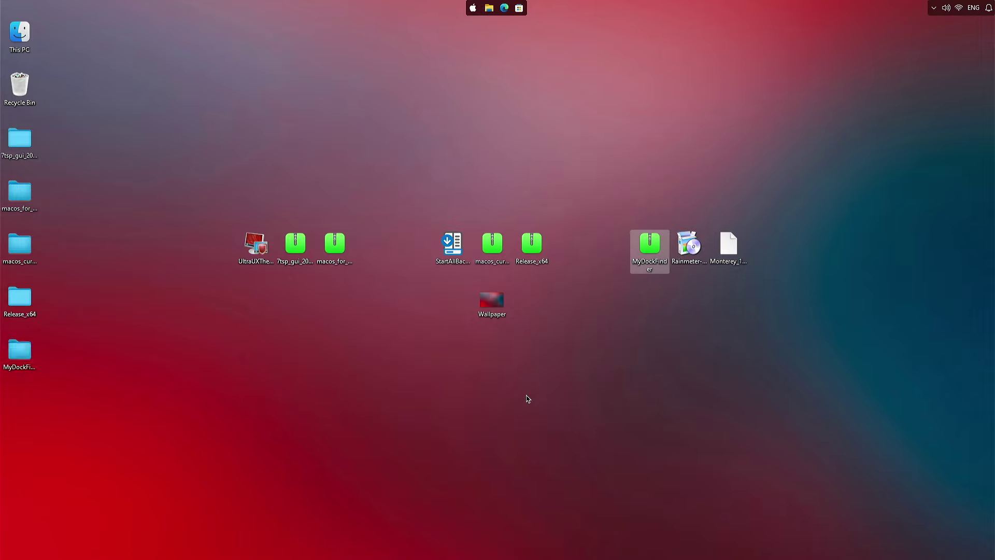
Copy the extracted MyDockFinder folder from the desktop into the root of Local Disk (C:)
right_click(22, 355)
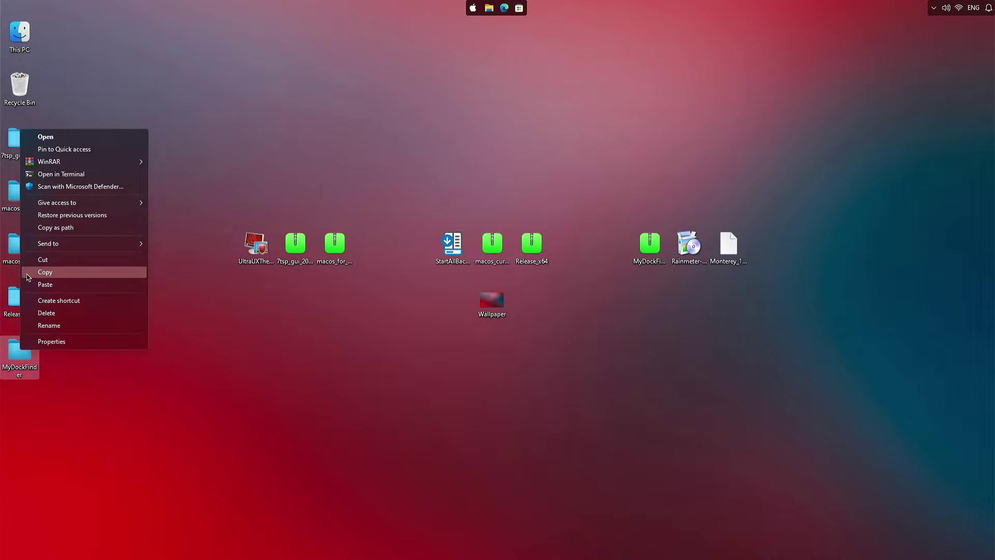
click(29, 278)
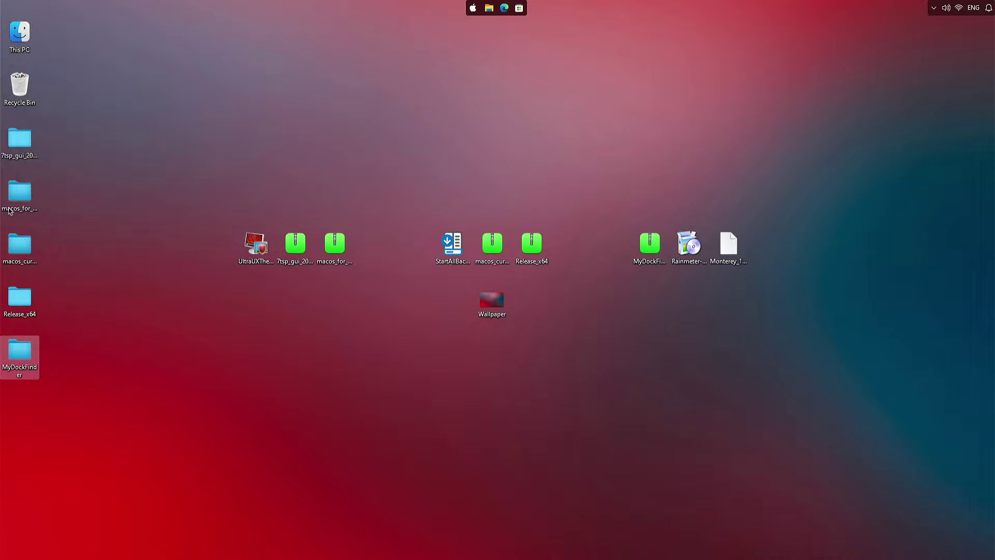
double_click(13, 40)
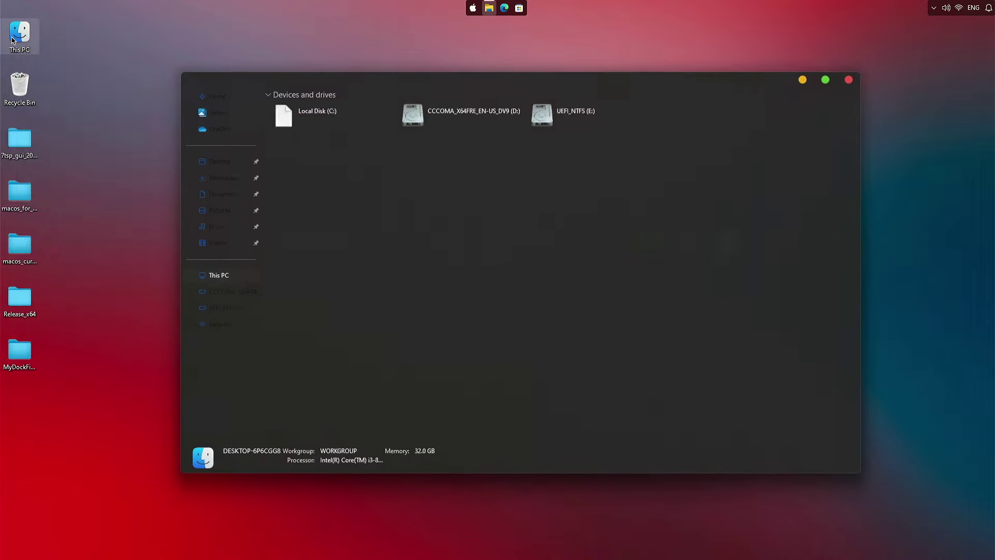
click(308, 122)
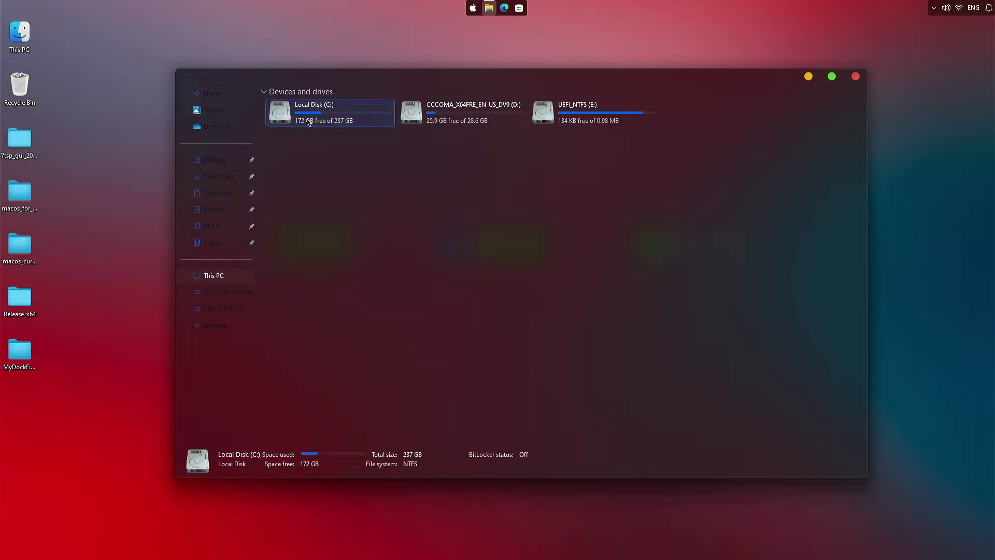
double_click(308, 122)
right_click(407, 166)
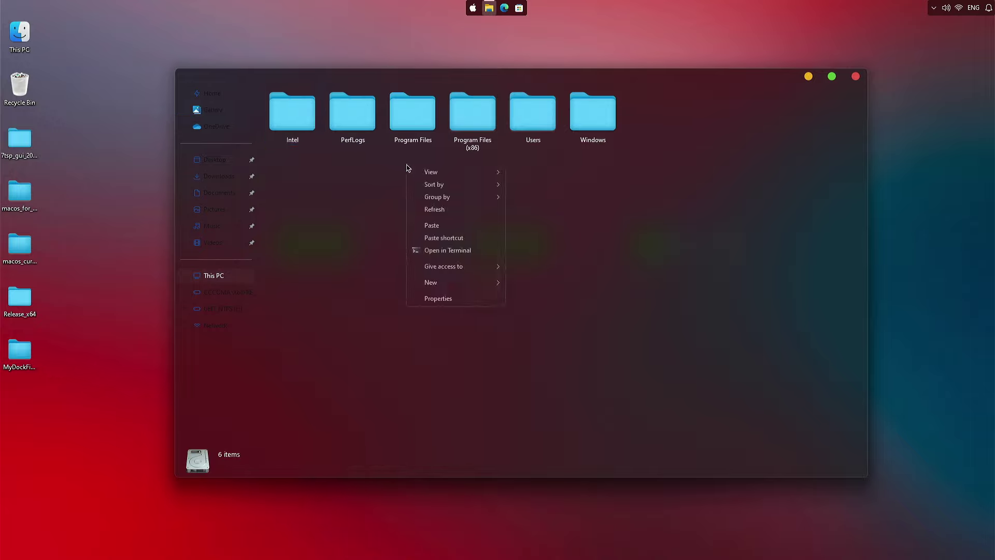
click(430, 226)
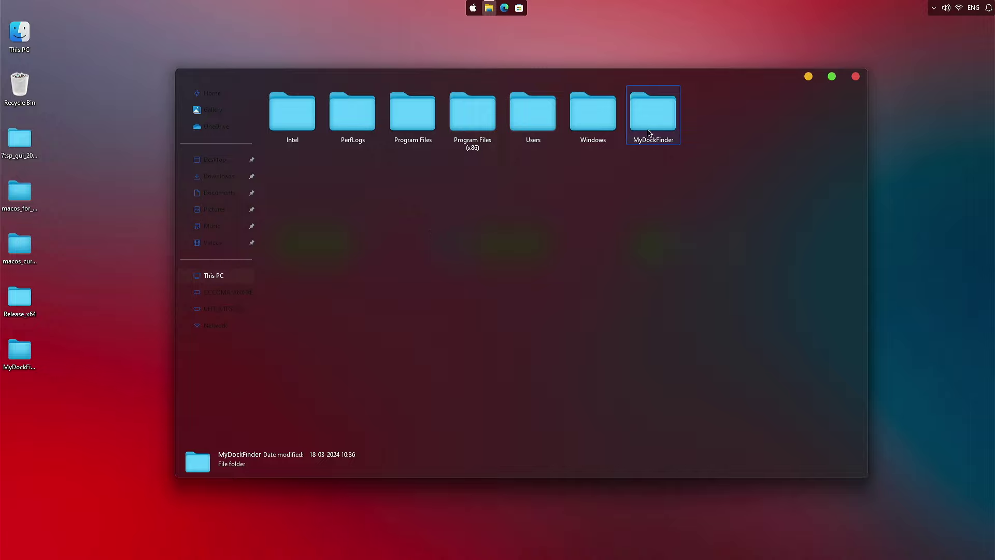
Launch Dock_64 from the inner MyDockFinder folder on Local Disk (C:), allow it network access through the firewall, and close File Explorer
double_click(649, 133)
click(327, 110)
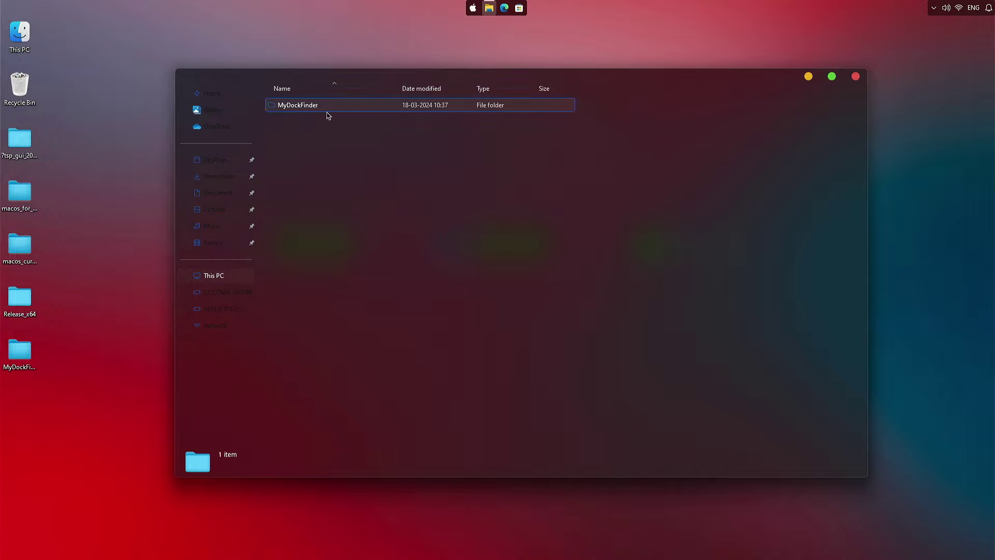
double_click(315, 108)
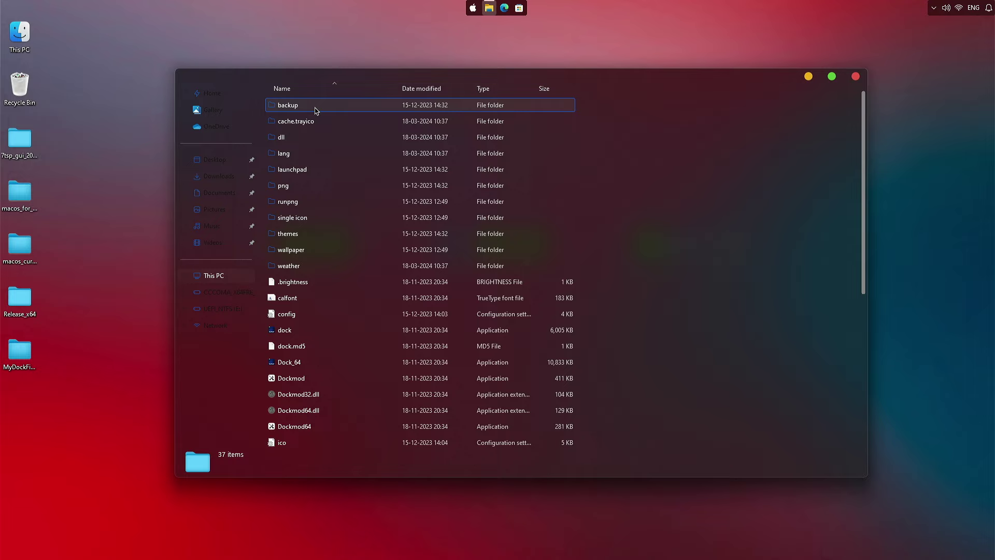
double_click(289, 362)
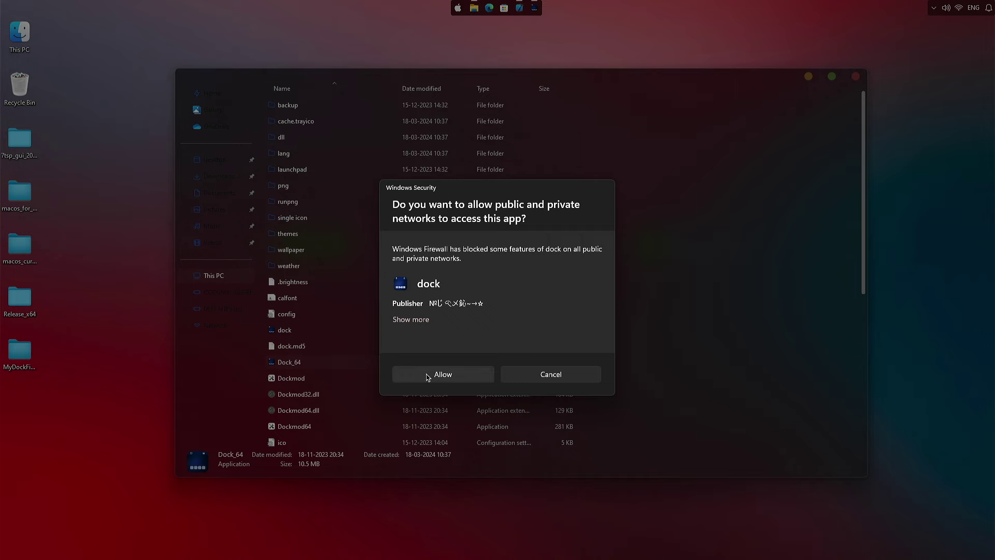
click(428, 377)
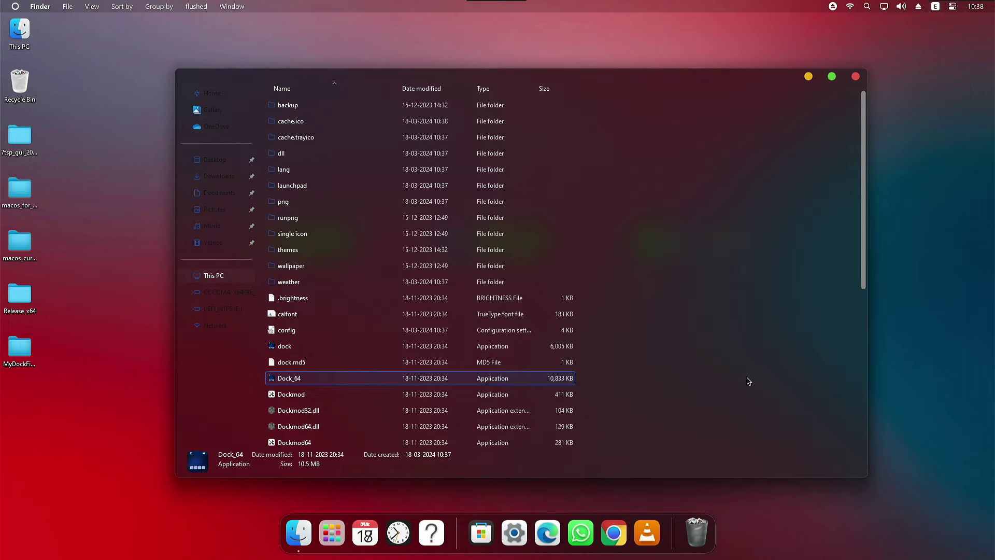
click(855, 77)
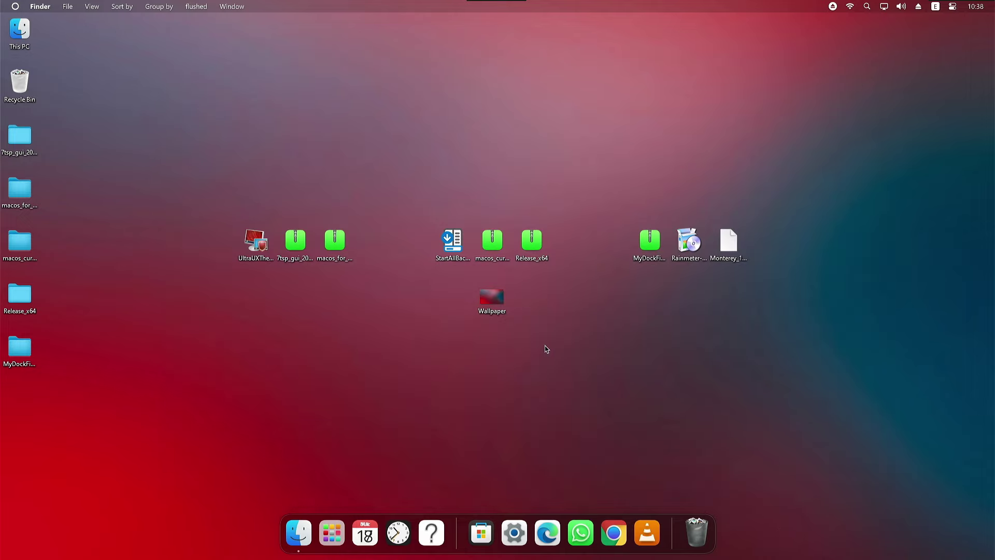
Install Rainmeter in English as a standard 64-bit installation in C:\Program Files\Rainmeter, launching on startup, and run it on finishing
double_click(686, 257)
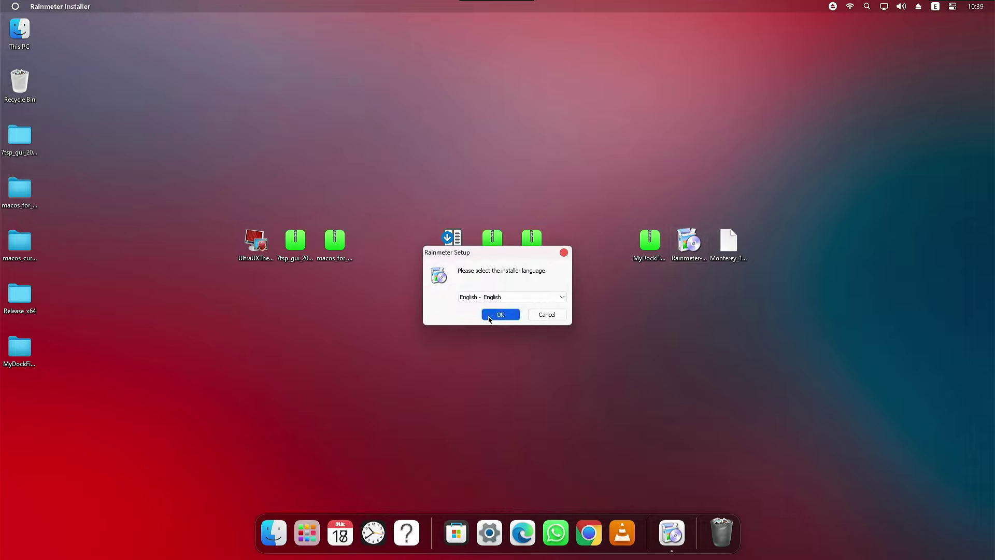
click(487, 314)
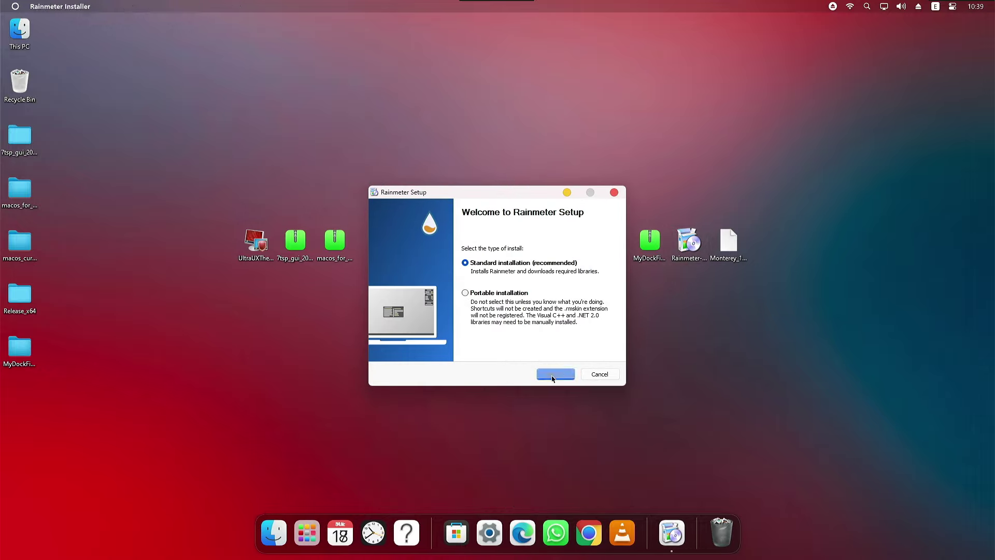
click(554, 374)
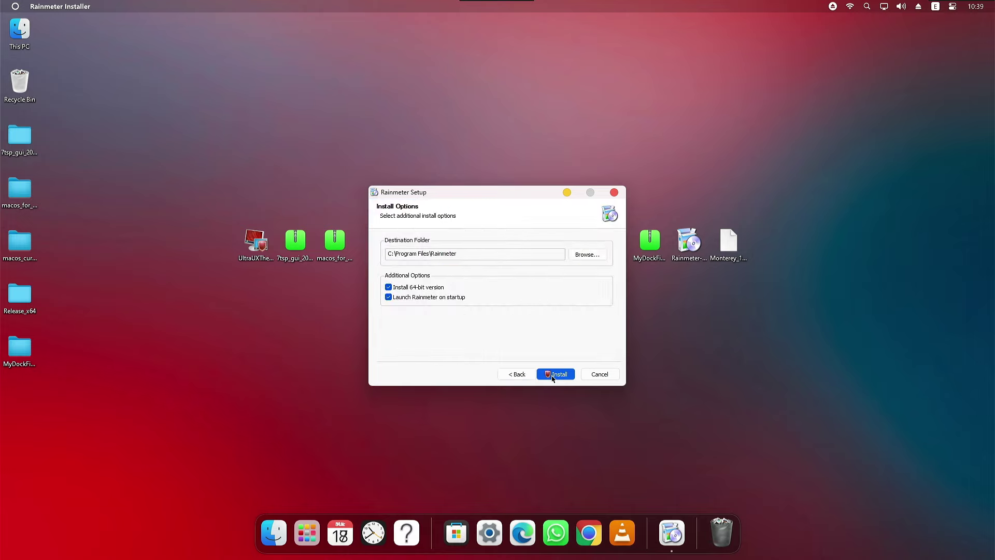
click(553, 375)
click(452, 364)
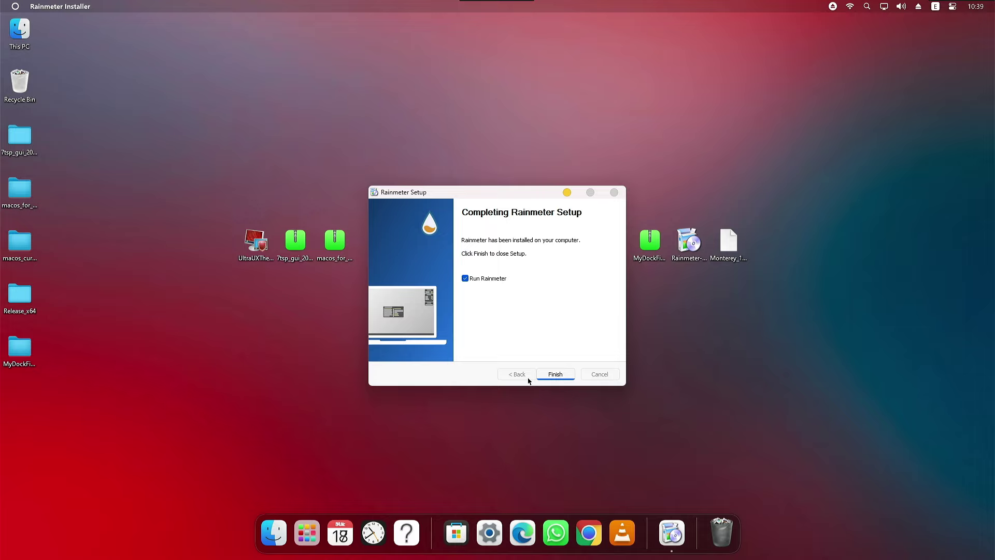
click(550, 377)
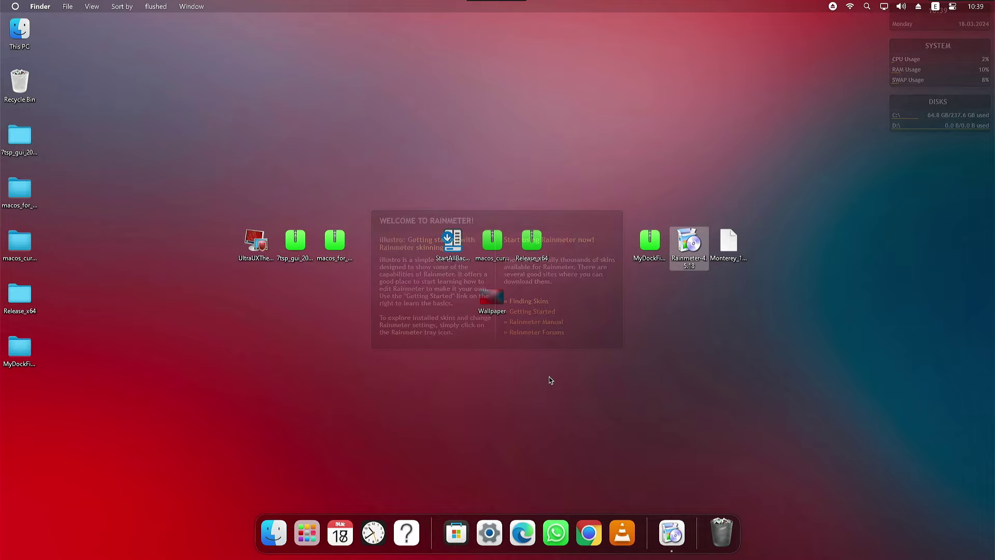
Unload the default illustro Welcome, Disk, System and Clock skins from the desktop
right_click(582, 341)
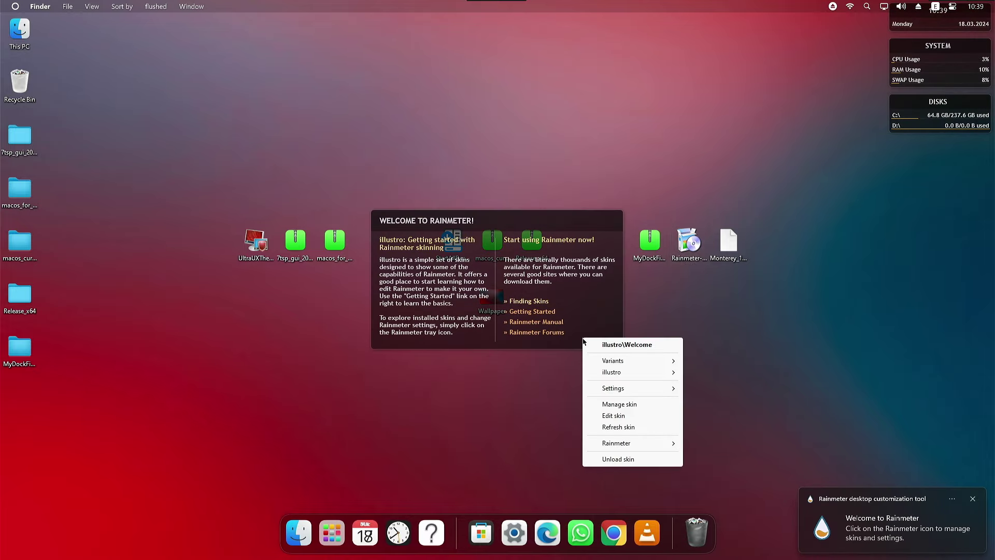
click(601, 459)
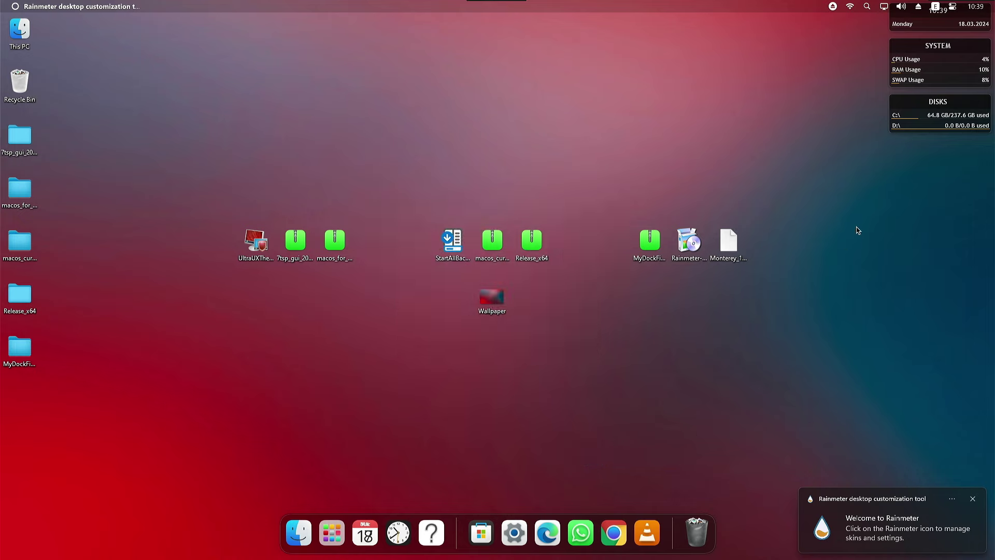
right_click(910, 127)
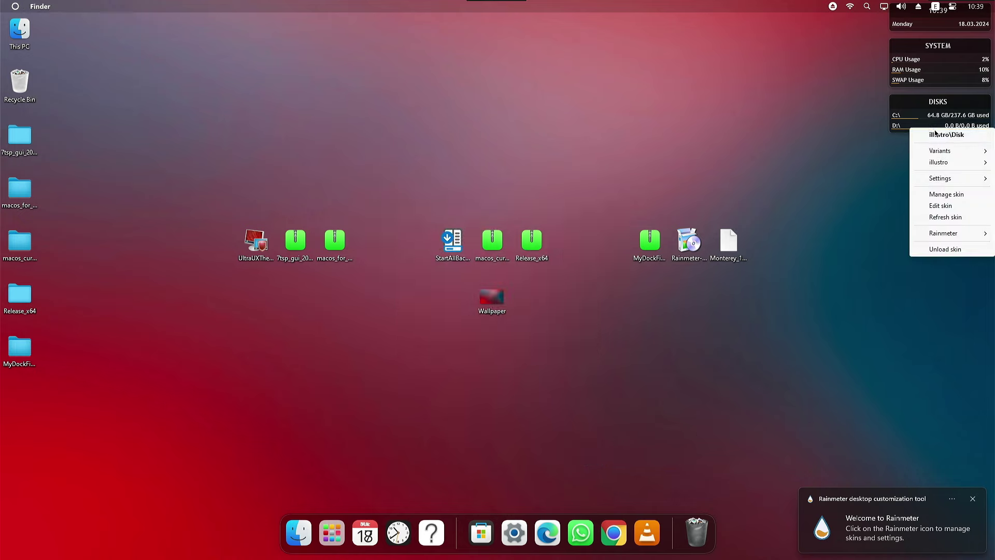
click(921, 249)
right_click(914, 74)
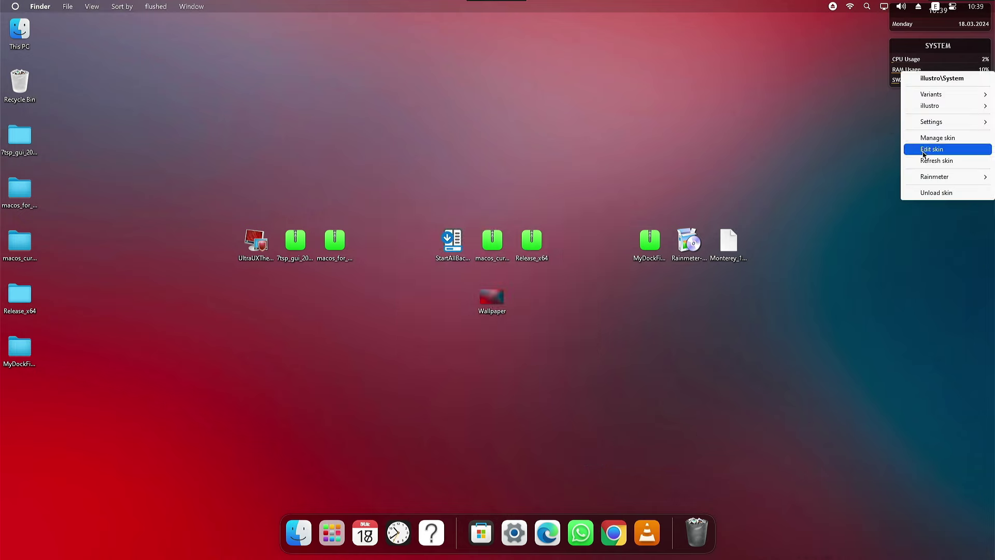
click(923, 193)
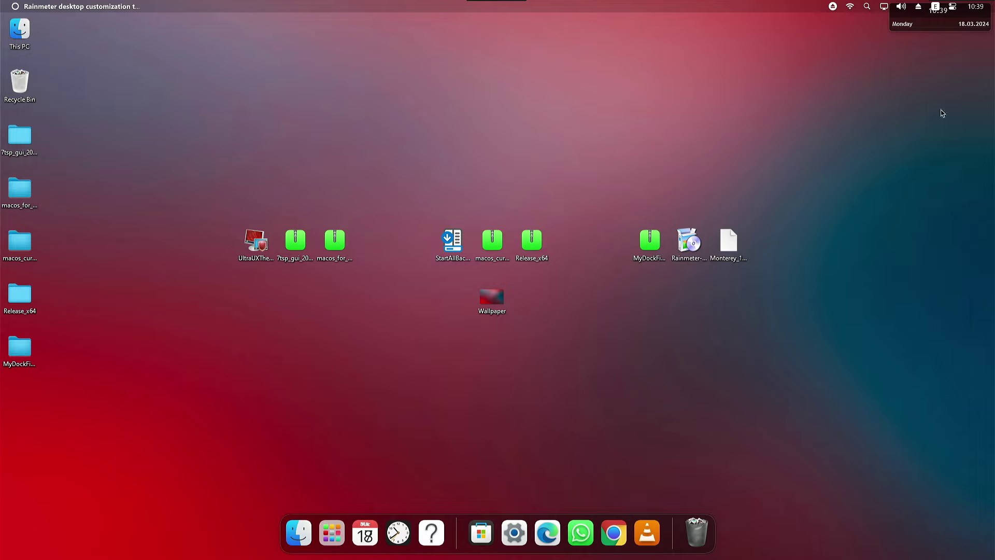
right_click(938, 34)
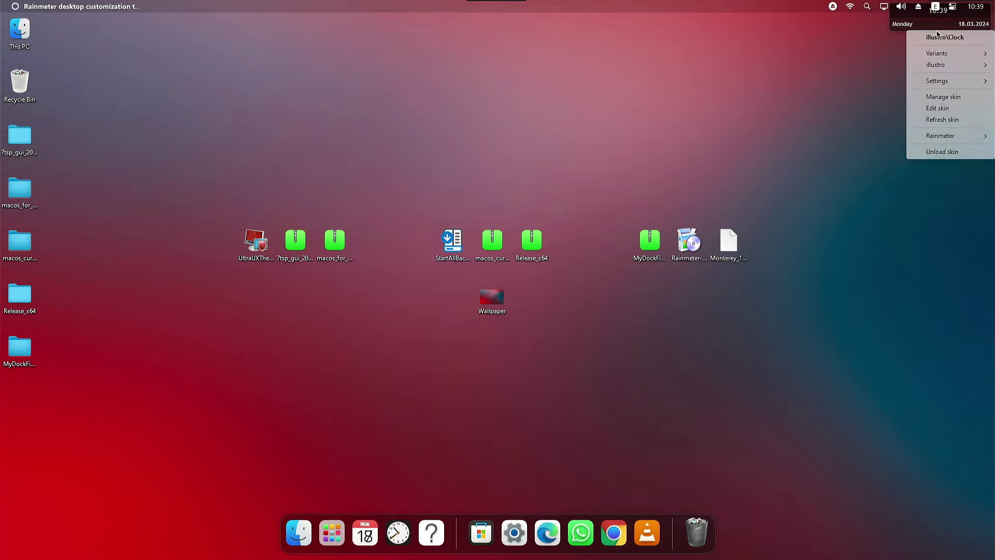
click(942, 154)
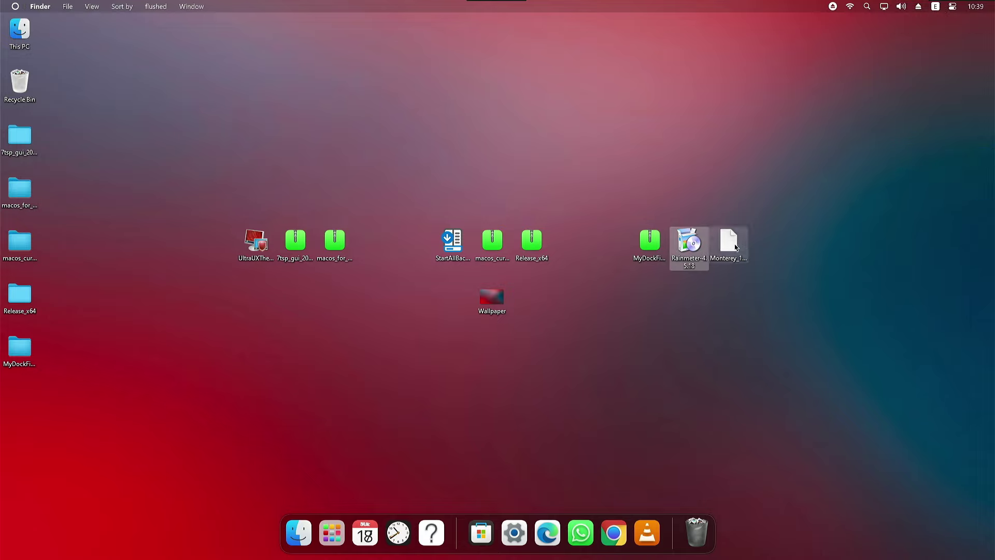
Install the Monterey 1.0.2 Rainmeter skin package, and place its Clock and Calendar widgets side by side at the desktop's upper right
double_click(736, 247)
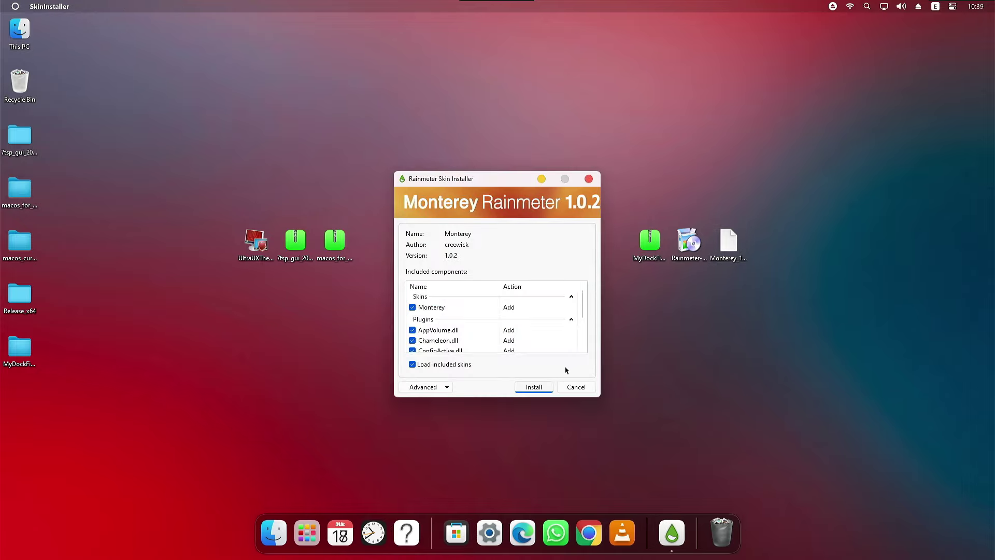
click(523, 388)
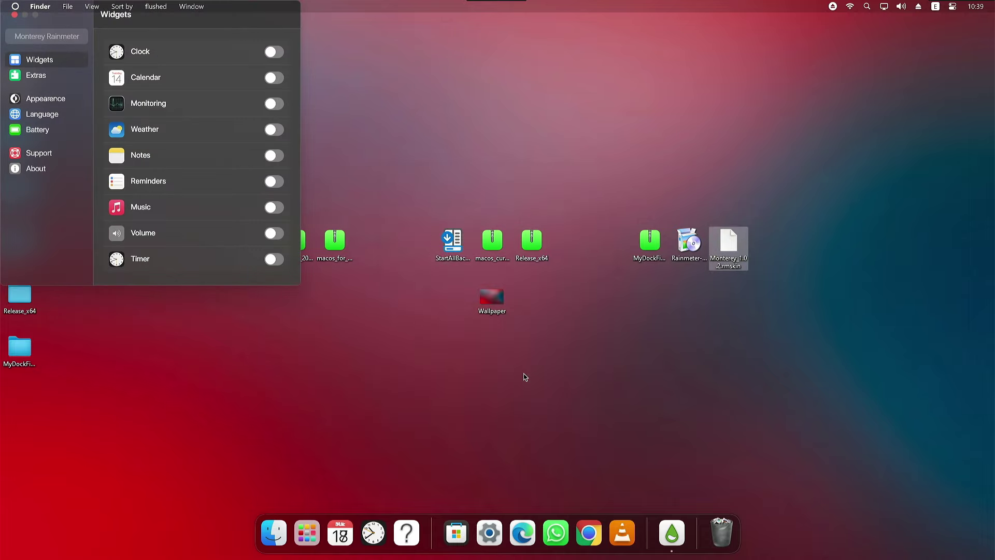
click(274, 52)
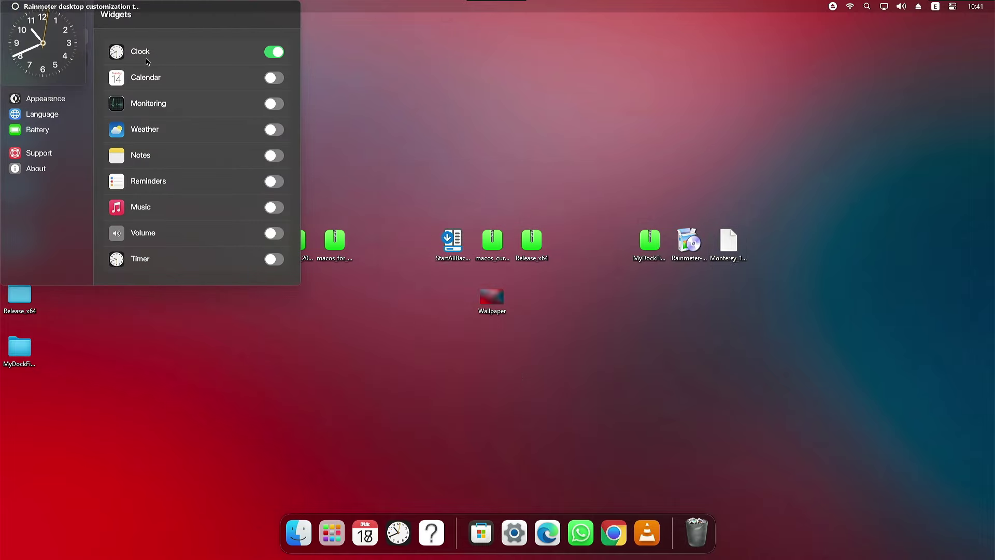
drag(51, 58, 844, 101)
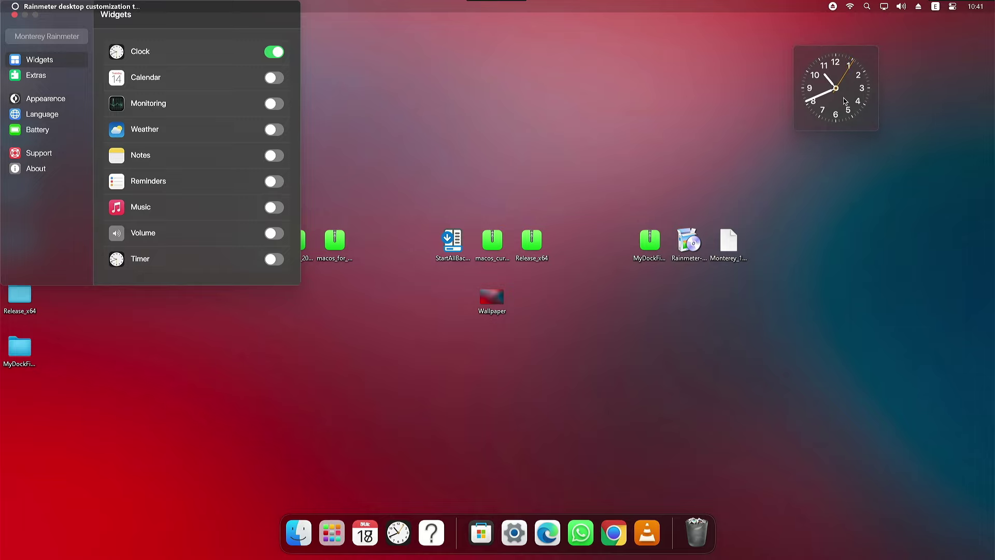
click(275, 78)
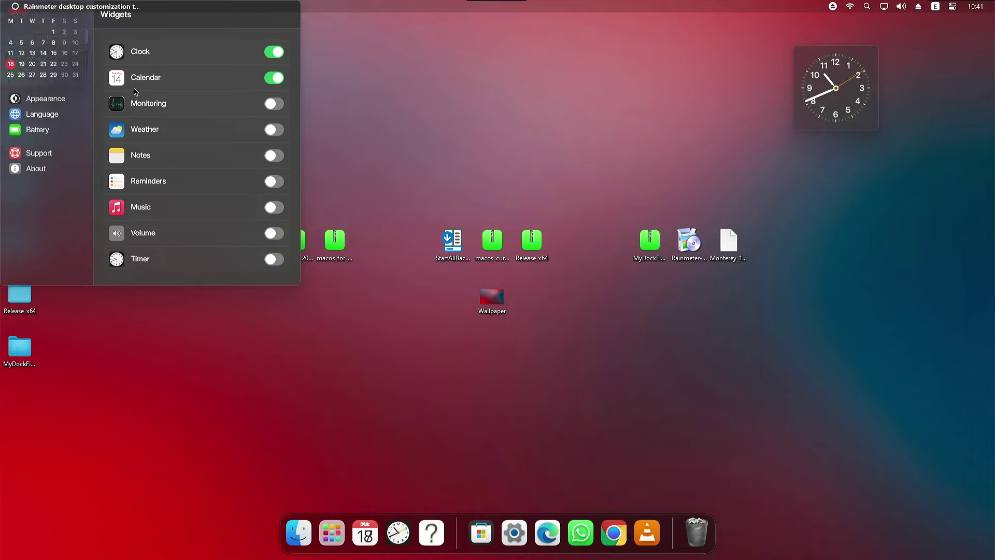
drag(46, 52, 946, 121)
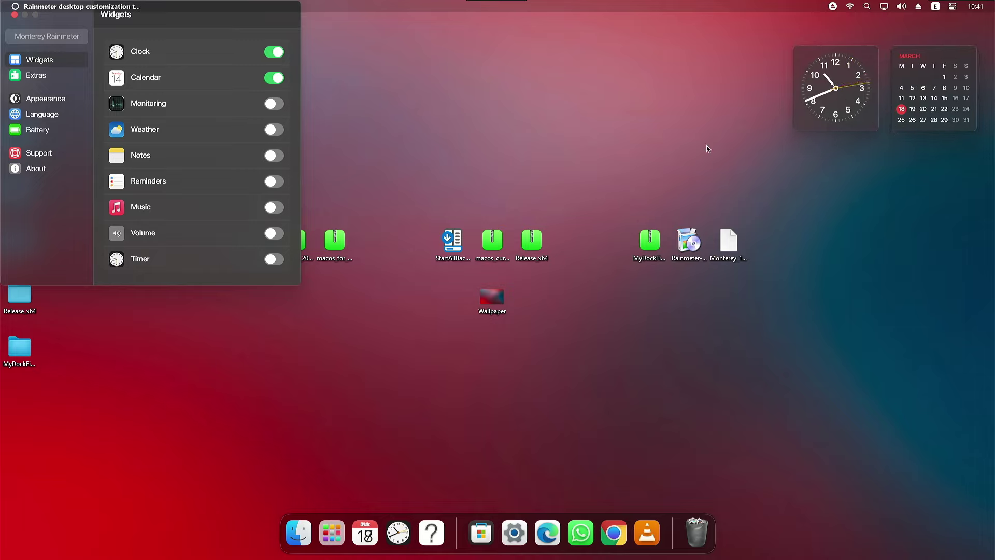
Enable the Monitoring, Weather and Notes widgets, placing Monitoring below the clock, Notes below the calendar and Weather beneath both
click(274, 104)
drag(31, 91, 826, 234)
click(276, 132)
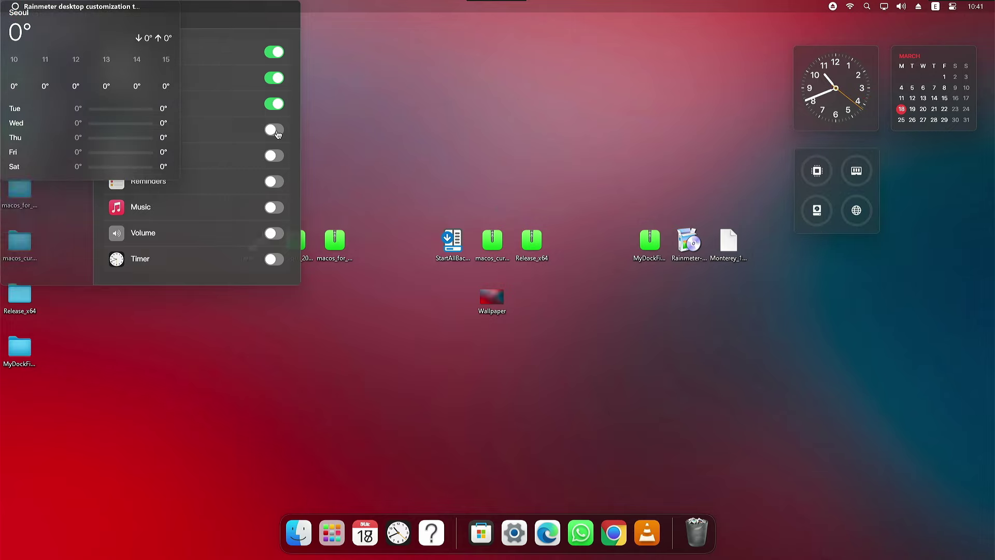
drag(99, 42, 894, 300)
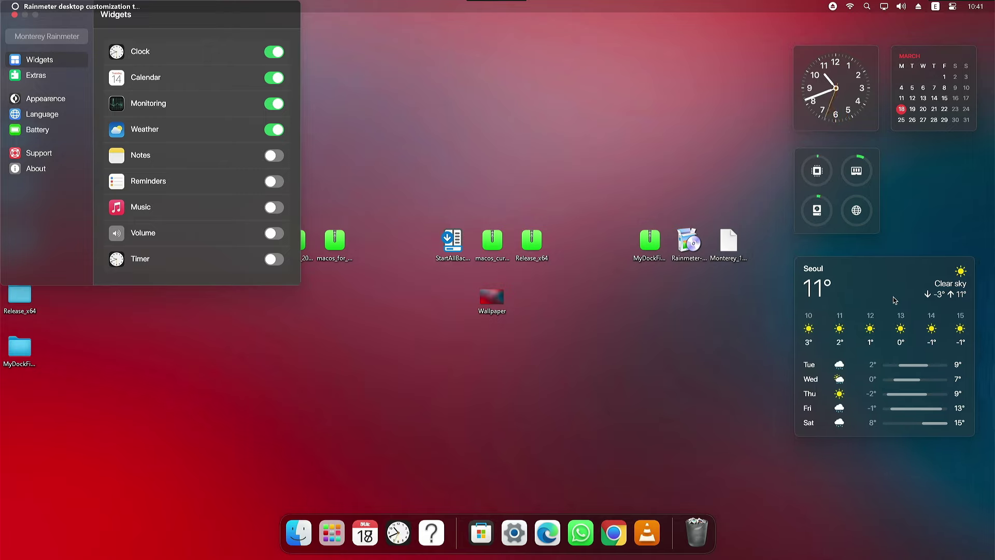
click(274, 156)
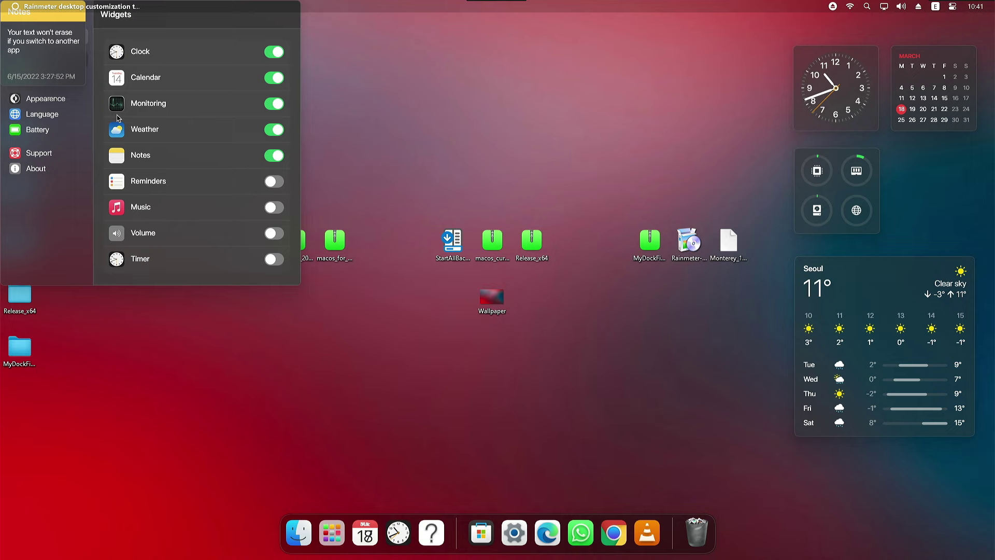
drag(932, 213, 937, 213)
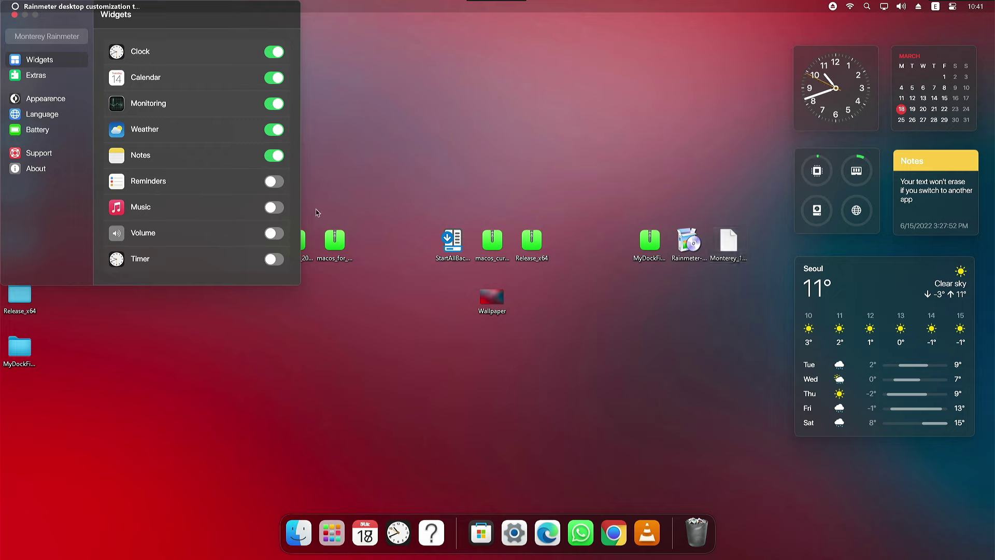
Enable the Music widget below the weather, switch it to the wider version with playback controls, and close the Monterey widget settings
click(273, 208)
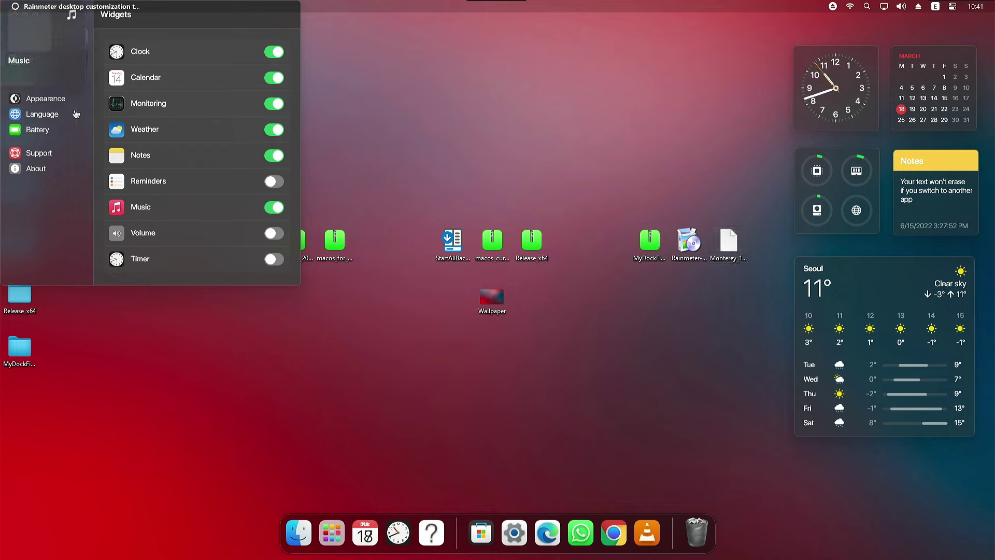
drag(99, 124, 836, 527)
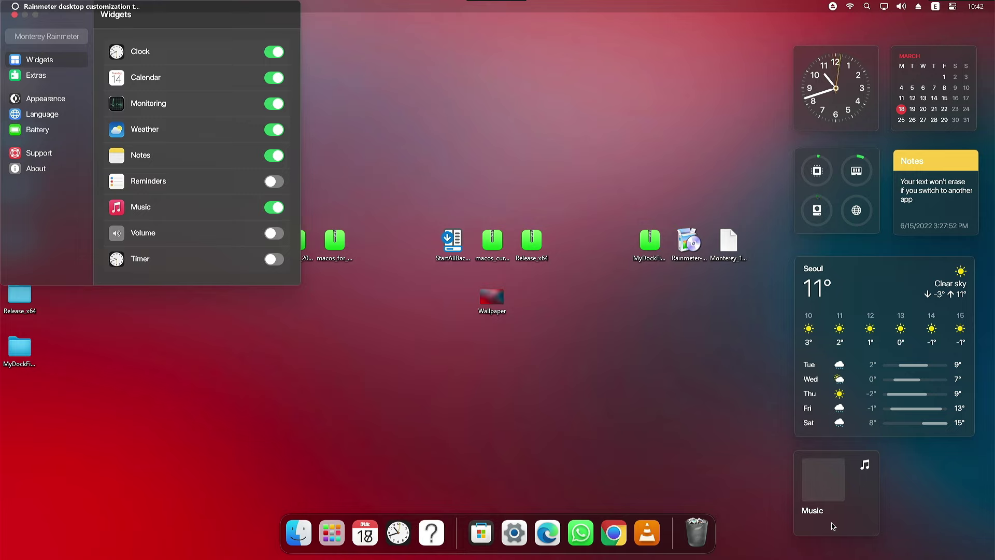
right_click(823, 486)
click(851, 425)
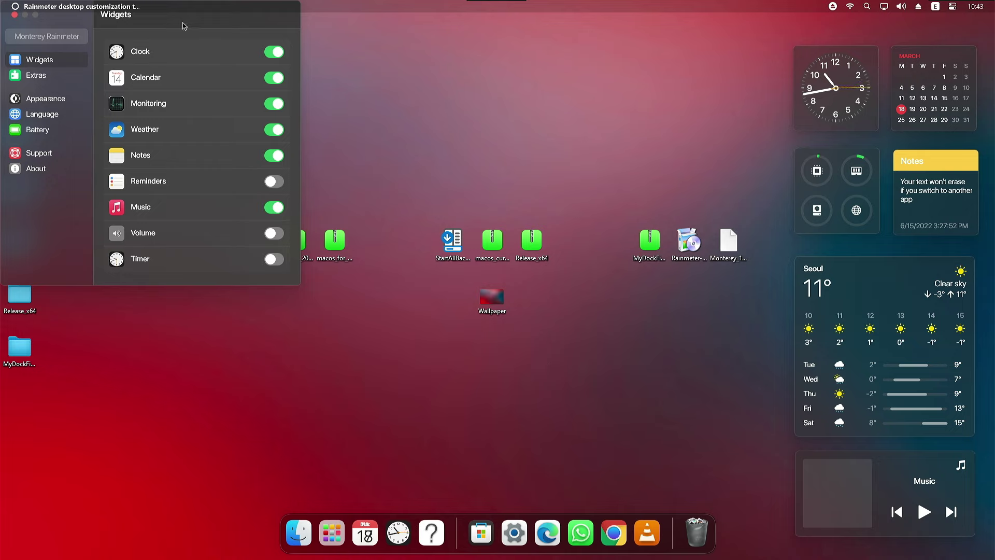
drag(183, 26, 342, 104)
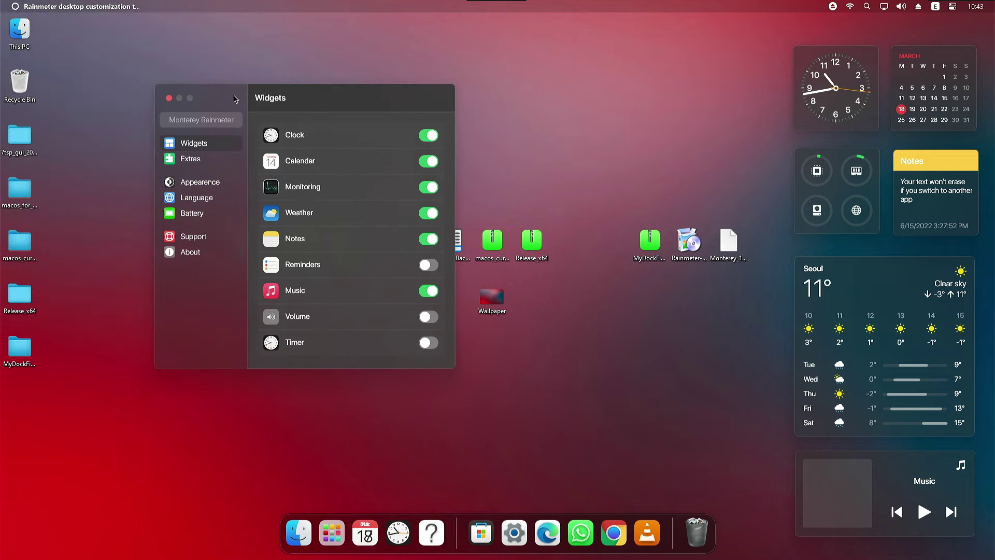
click(169, 98)
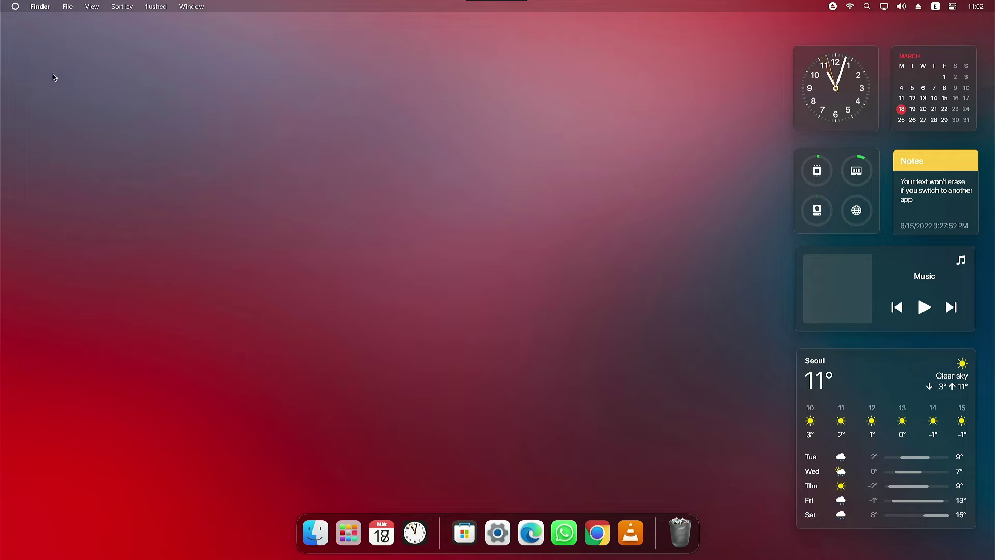
click(15, 8)
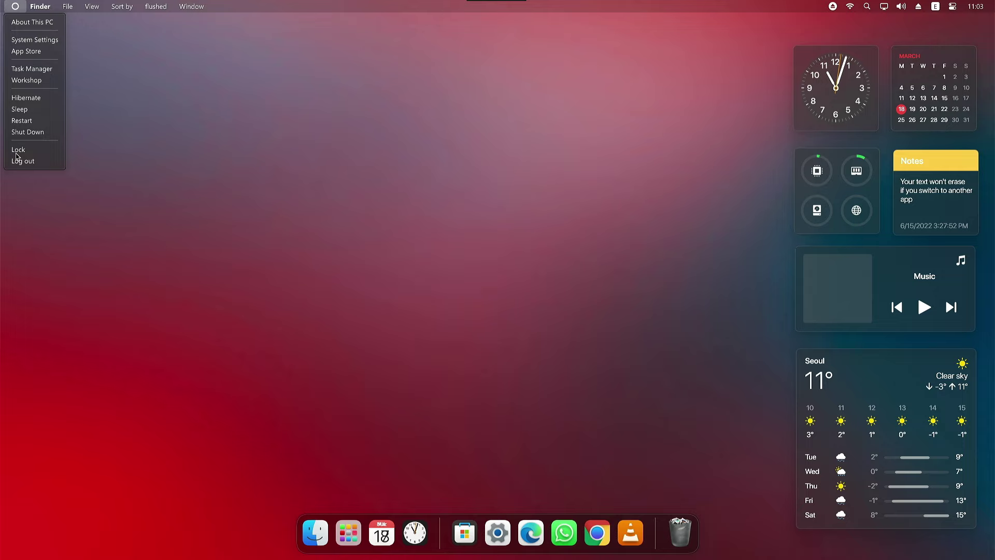
click(15, 9)
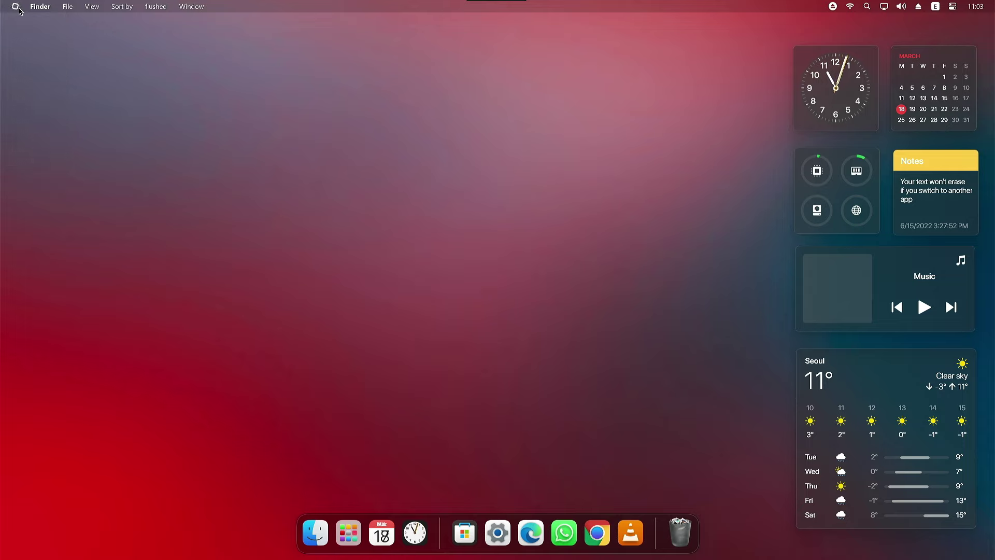
click(41, 8)
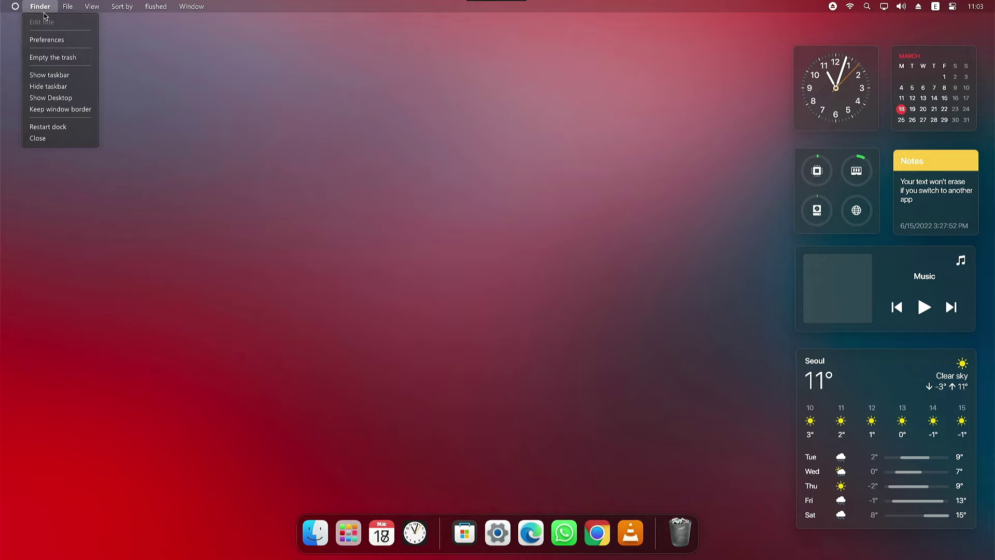
click(44, 9)
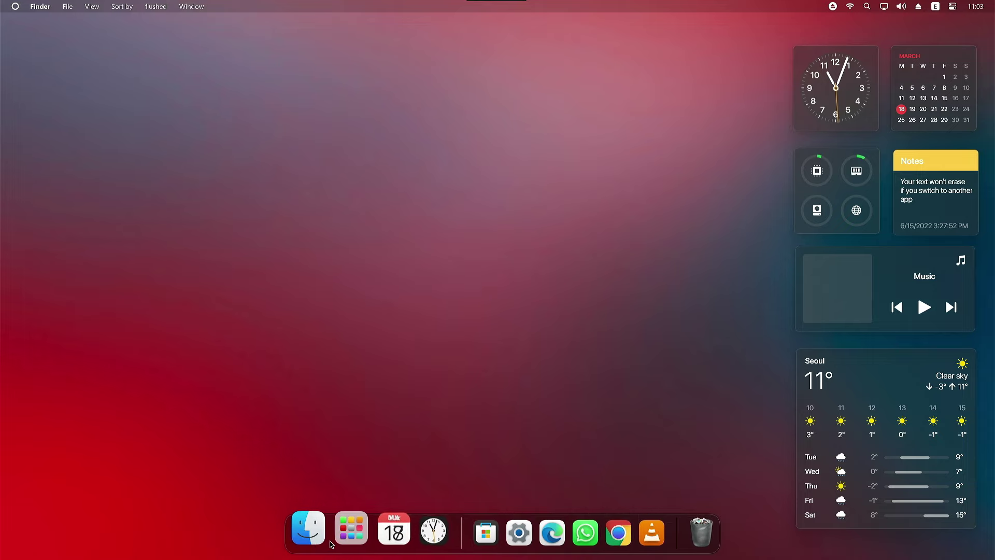
Browse Home, This PC and Local Disk (C:) in the restyled file explorer, return to This PC and minimize the window
click(316, 529)
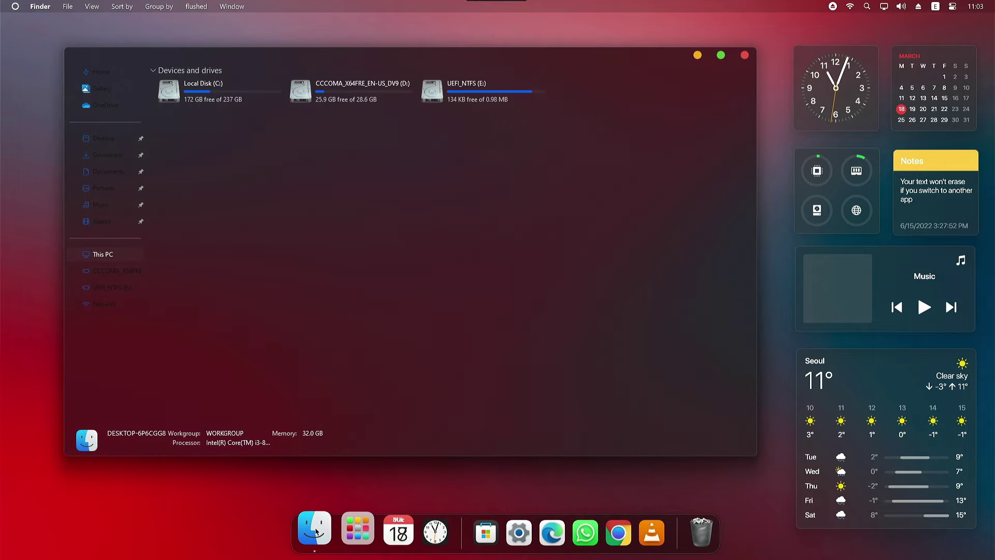
click(104, 71)
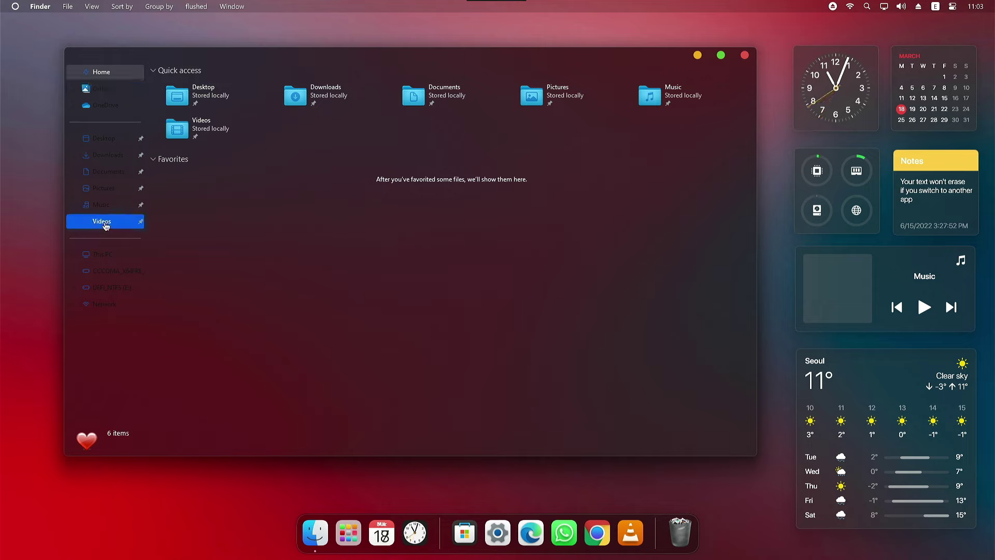
click(110, 256)
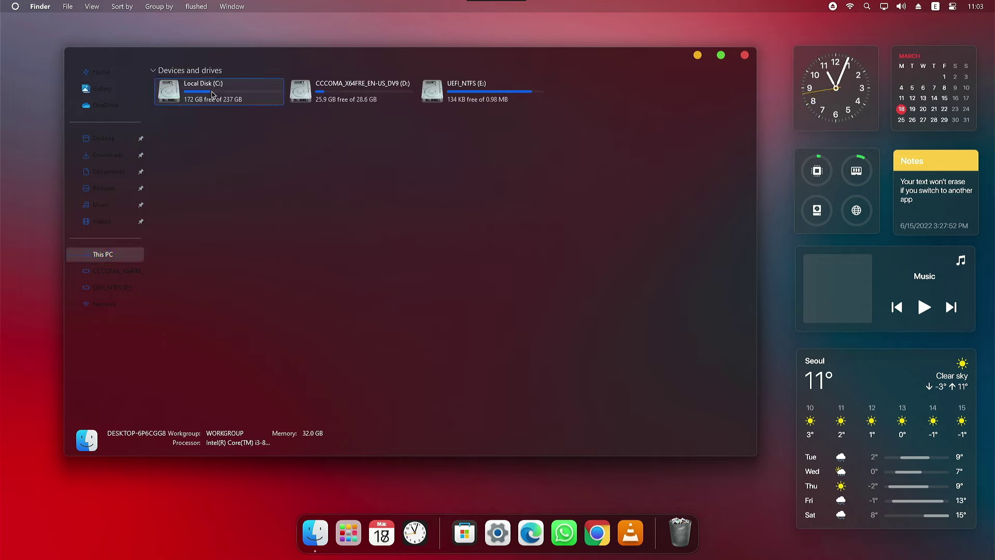
double_click(212, 93)
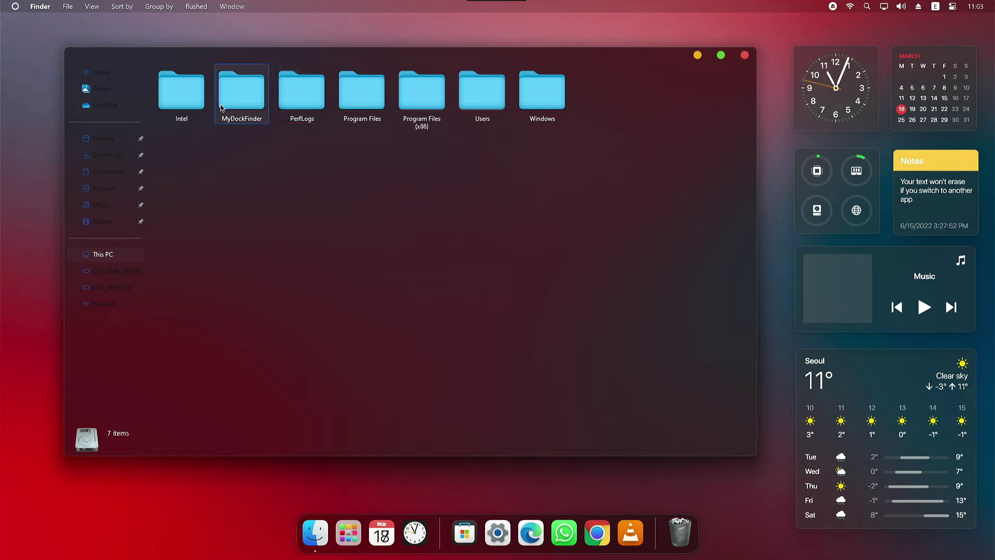
click(103, 254)
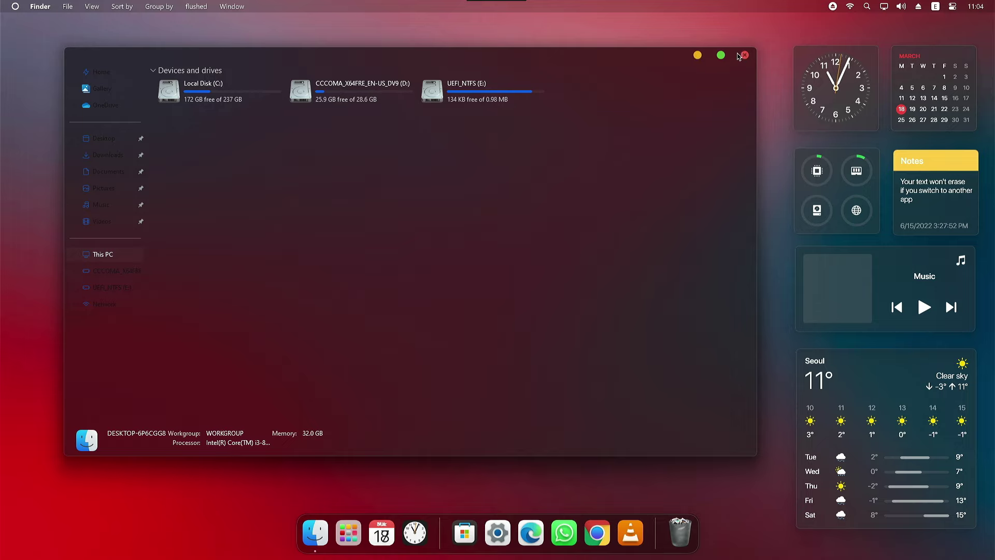
click(698, 55)
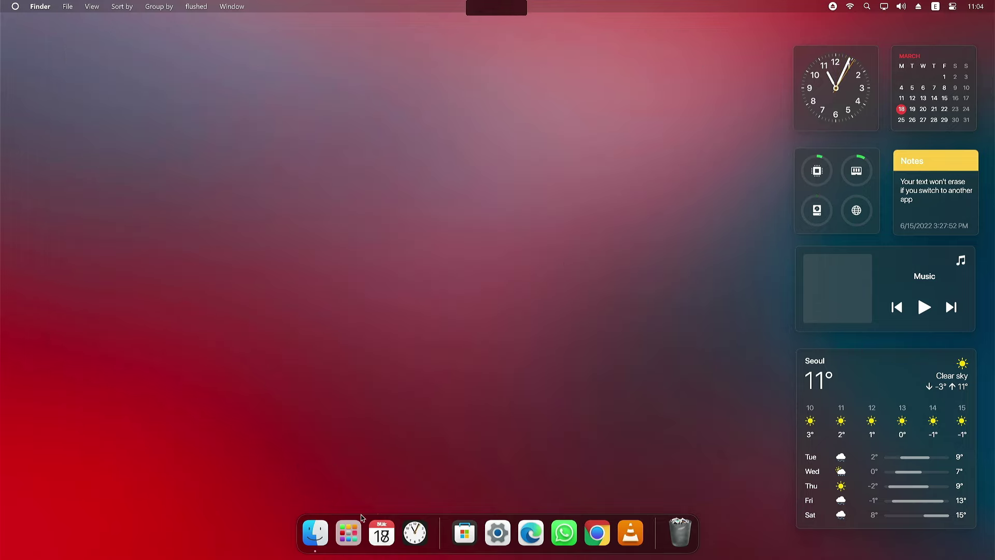
Look through the installed apps in the dock's full-screen app launcher up to its last page, and return to the desktop
click(347, 534)
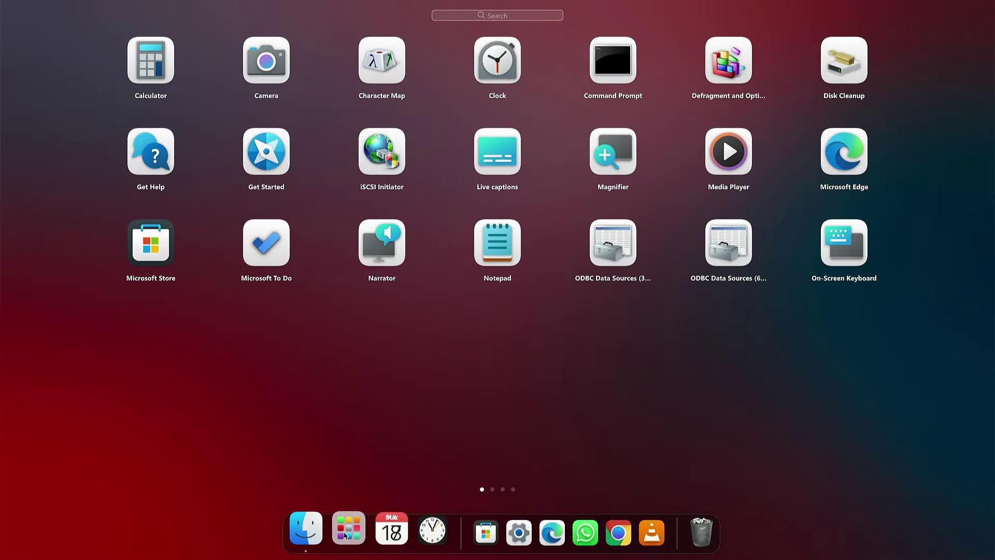
scroll(369, 357, down, 1)
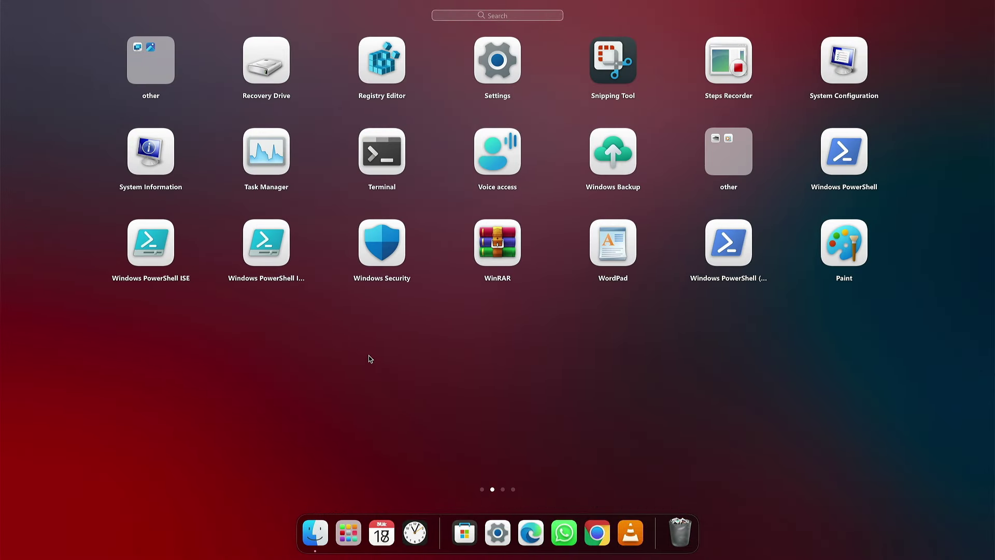
scroll(370, 359, down, 2)
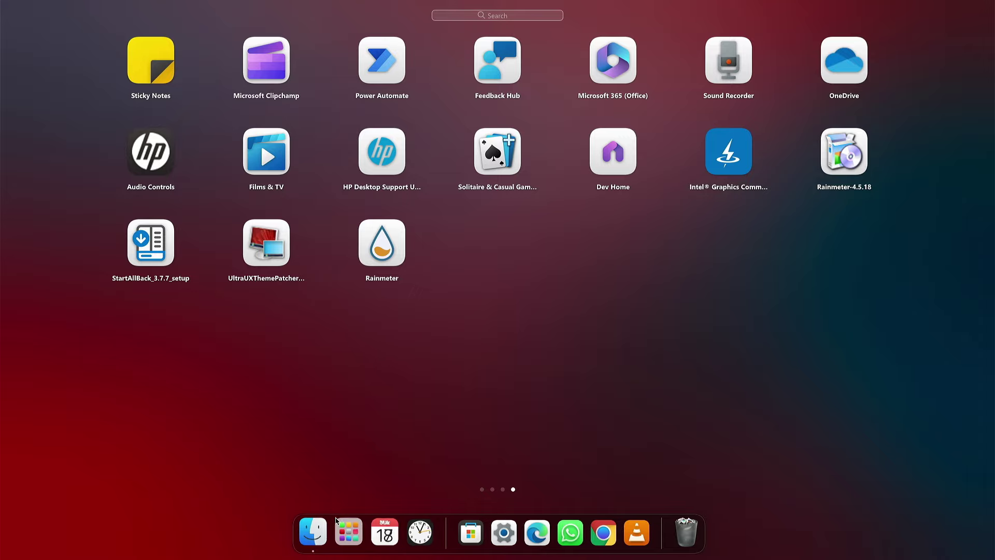
click(505, 529)
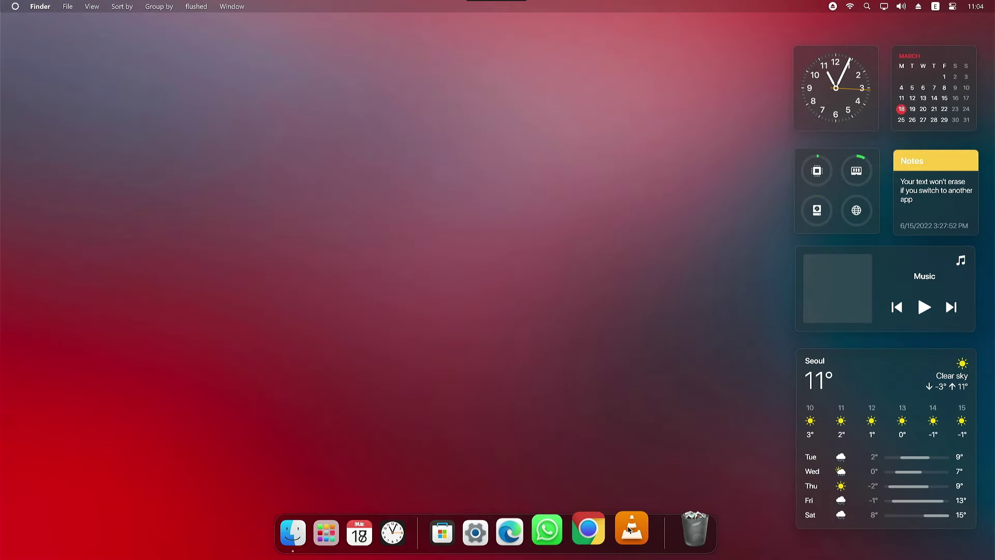
Empty the trash from the dock
right_click(678, 539)
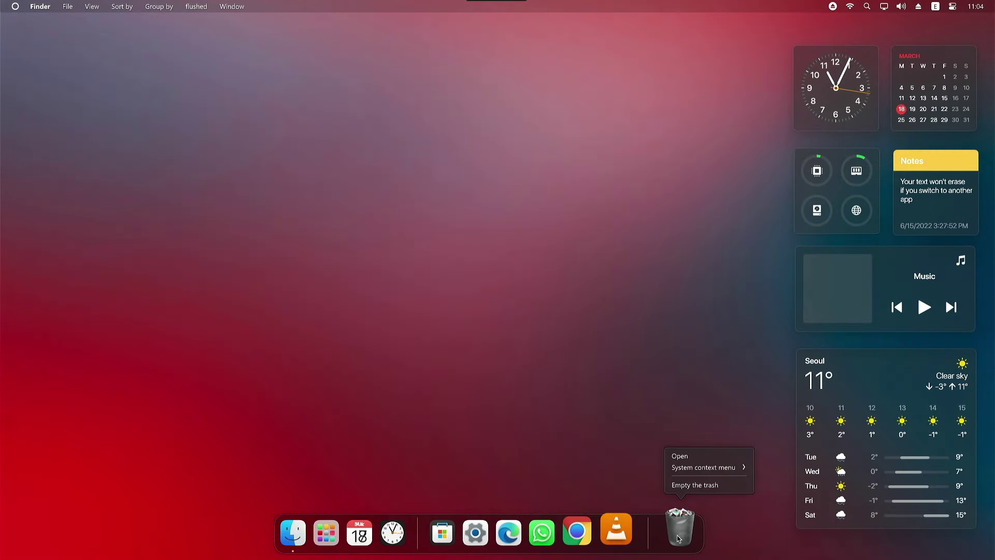
click(689, 485)
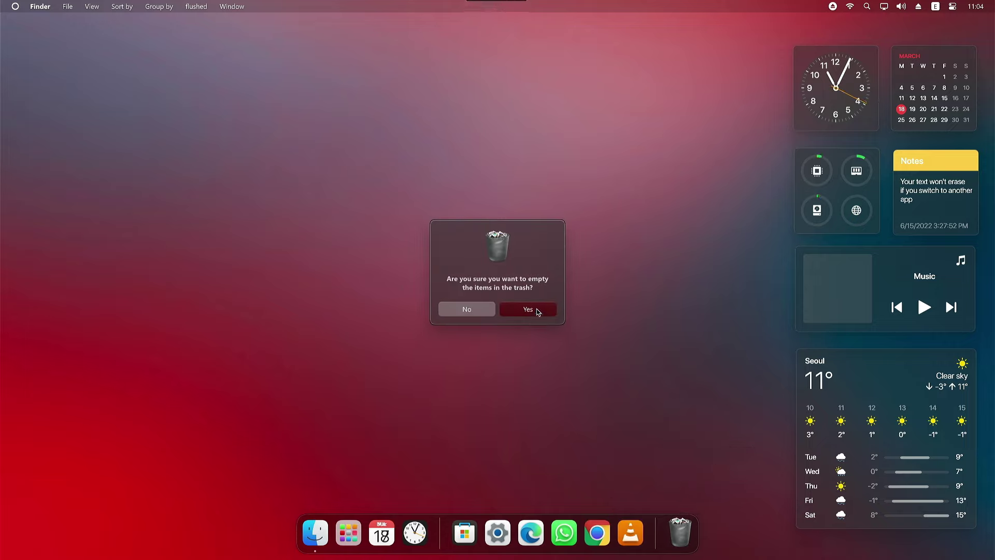